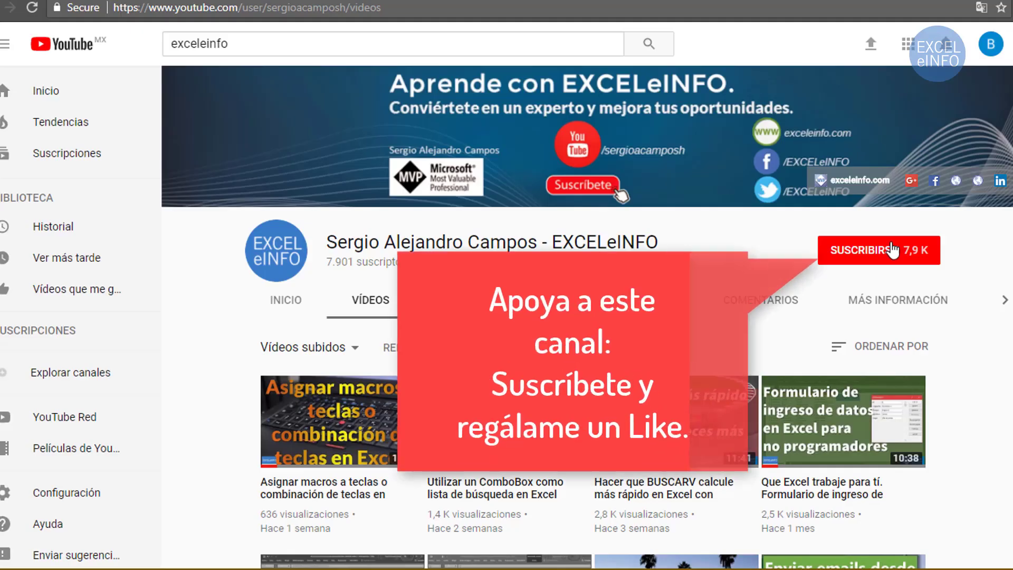
Subscribe to the EXCELeINFO YouTube channel and turn on its notification bell.
left_click(891, 249)
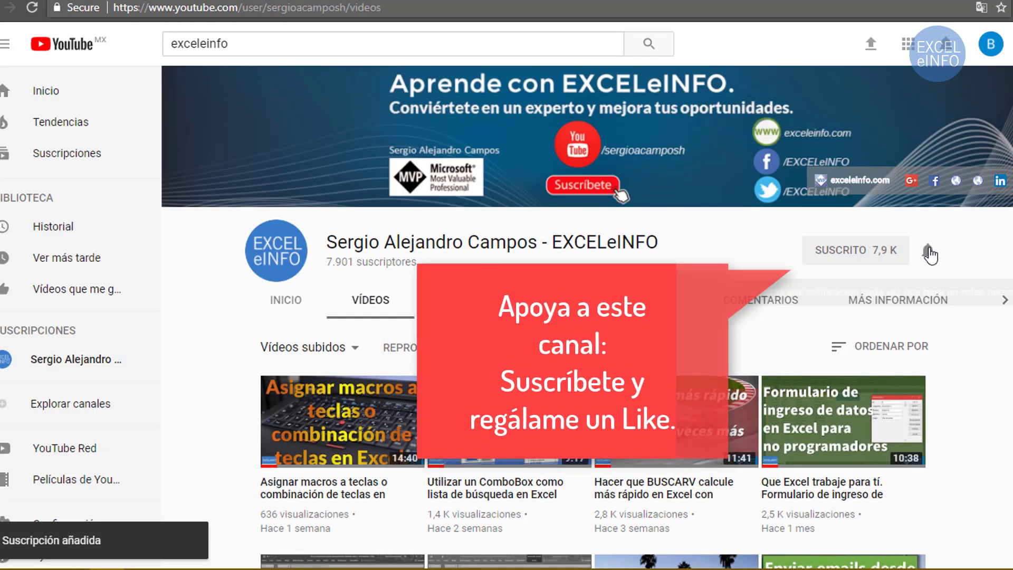
left_click(928, 252)
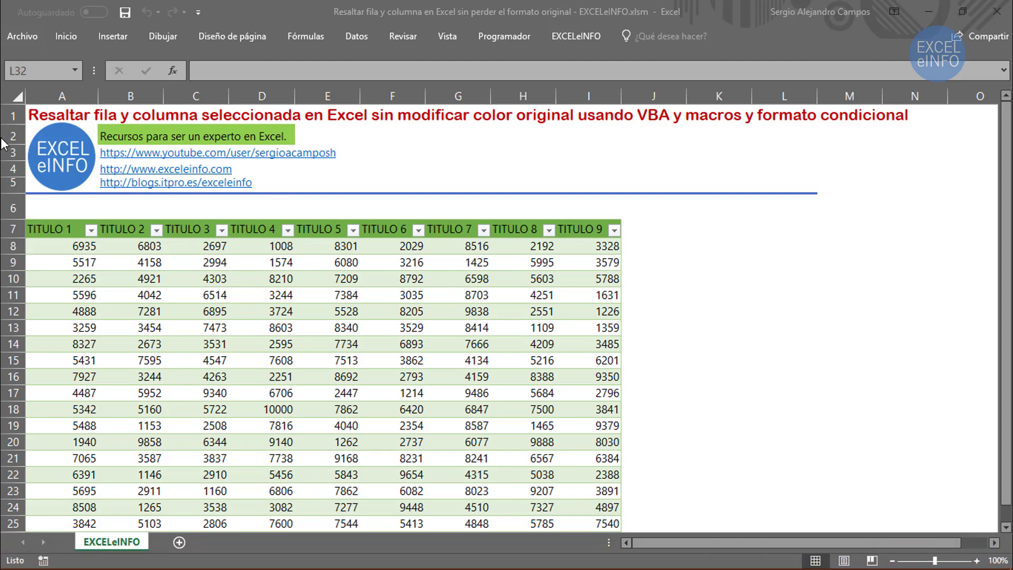
Select B9, then move up, down, left and right to show the yellow row and column highlight following the cell.
left_click(140, 261)
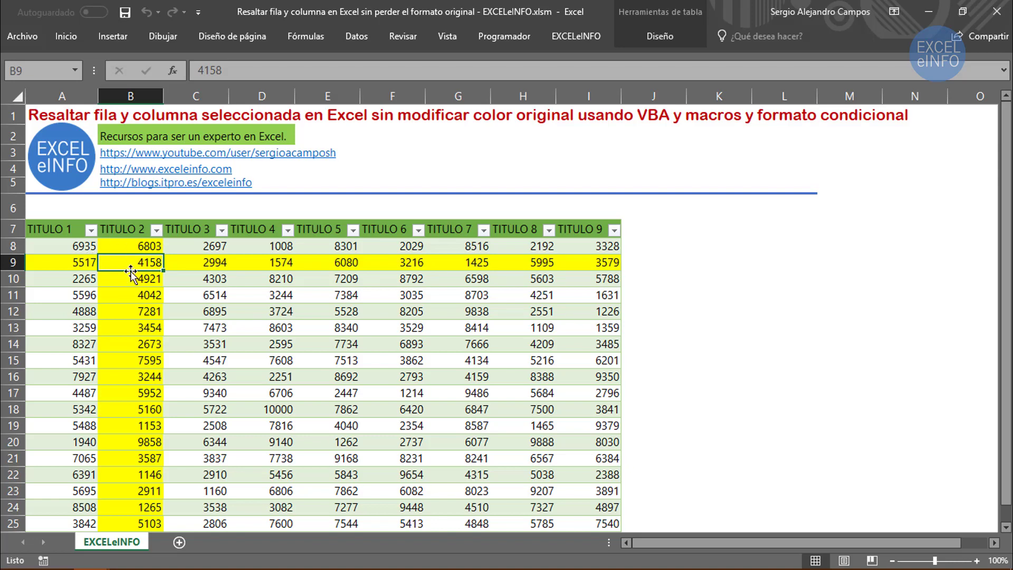
key("Down")
key("Down")
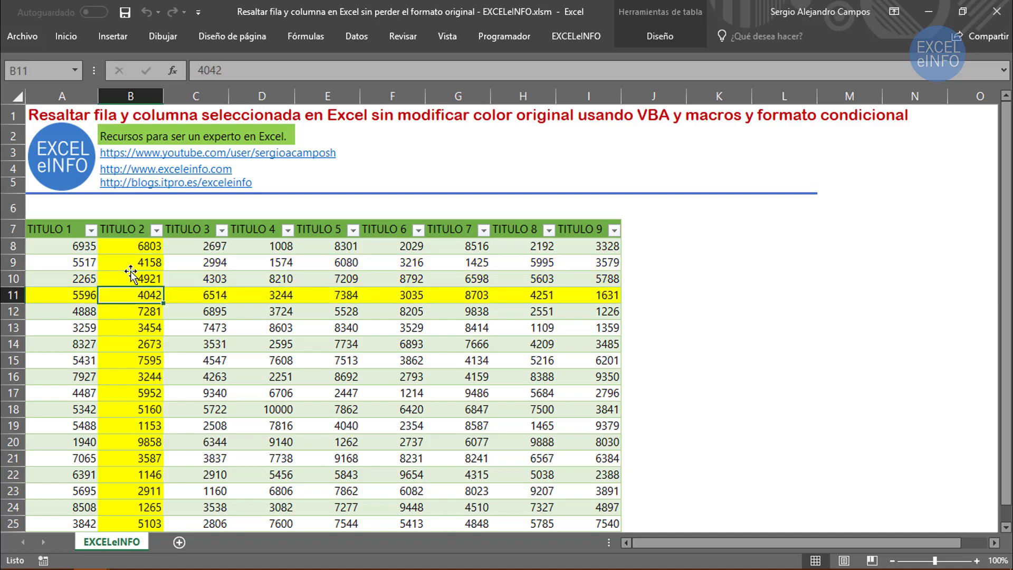
key("Down")
key("Down")
key("Down")
key("Down")
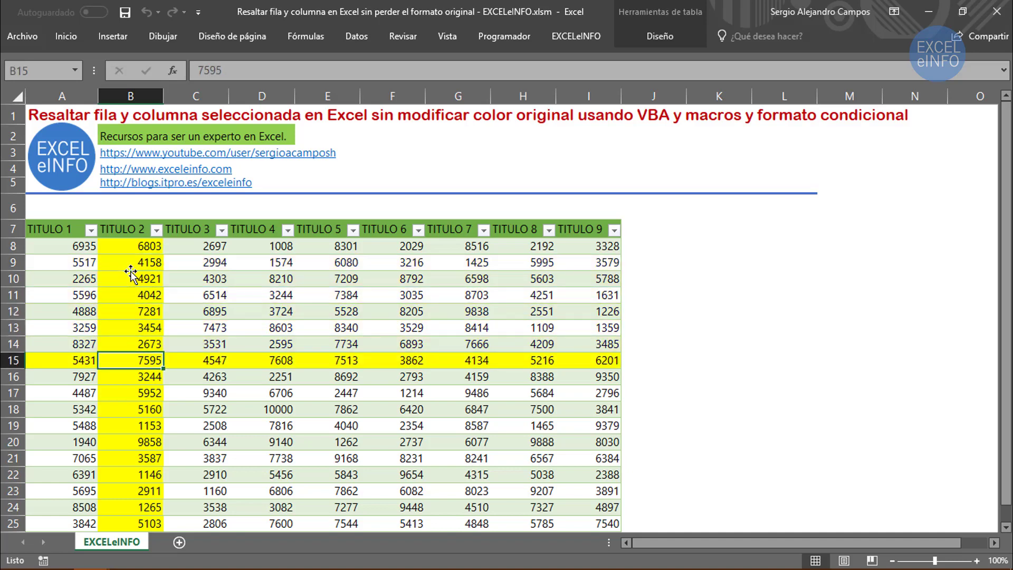
key("Up")
key("Up")
key("Up")
key("Up")
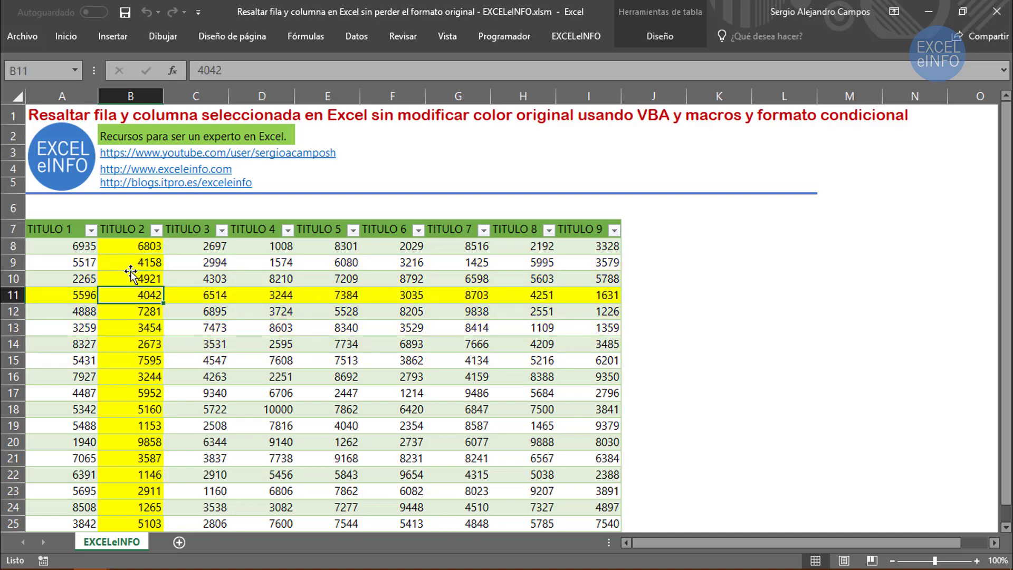
key("Right")
key("Right")
key("Right")
key("Right")
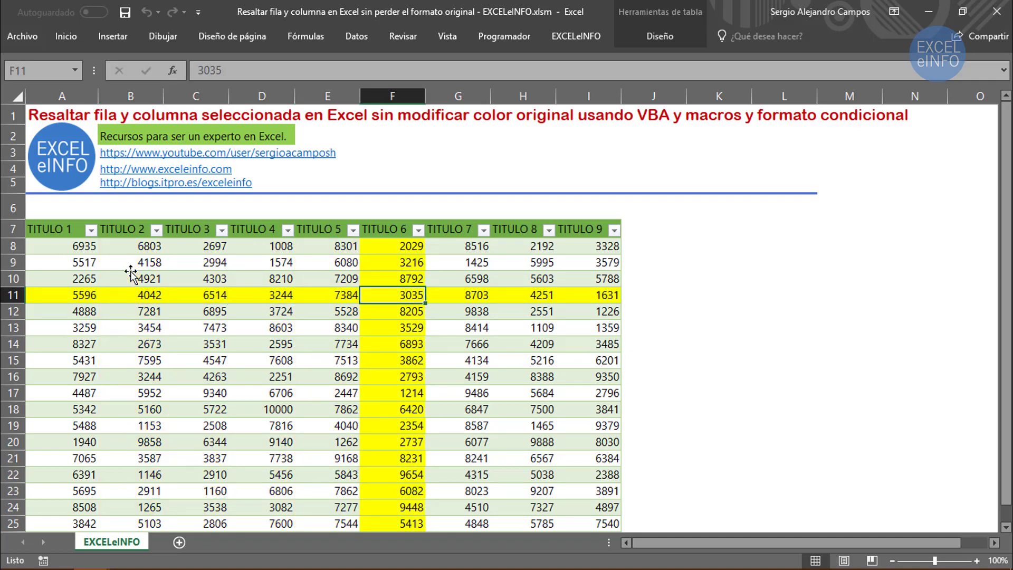
key("Left")
key("Left")
key("Left")
key("Left")
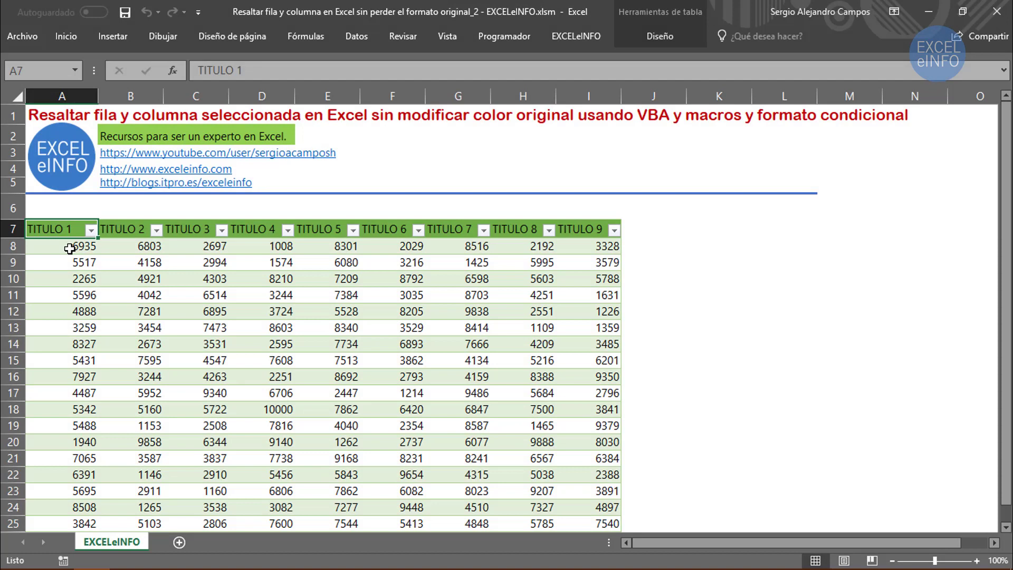
left_click(69, 249)
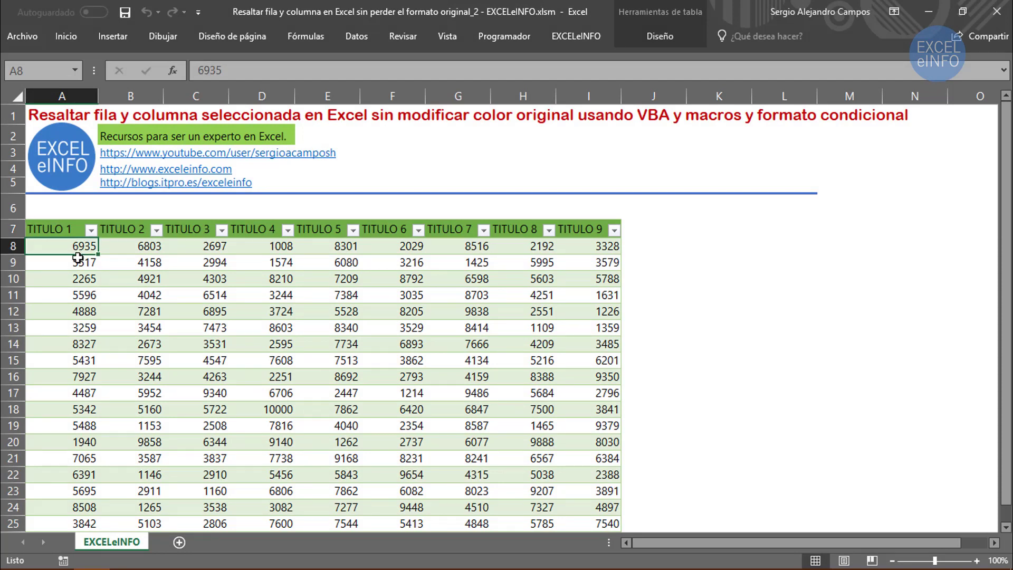
left_click(214, 261)
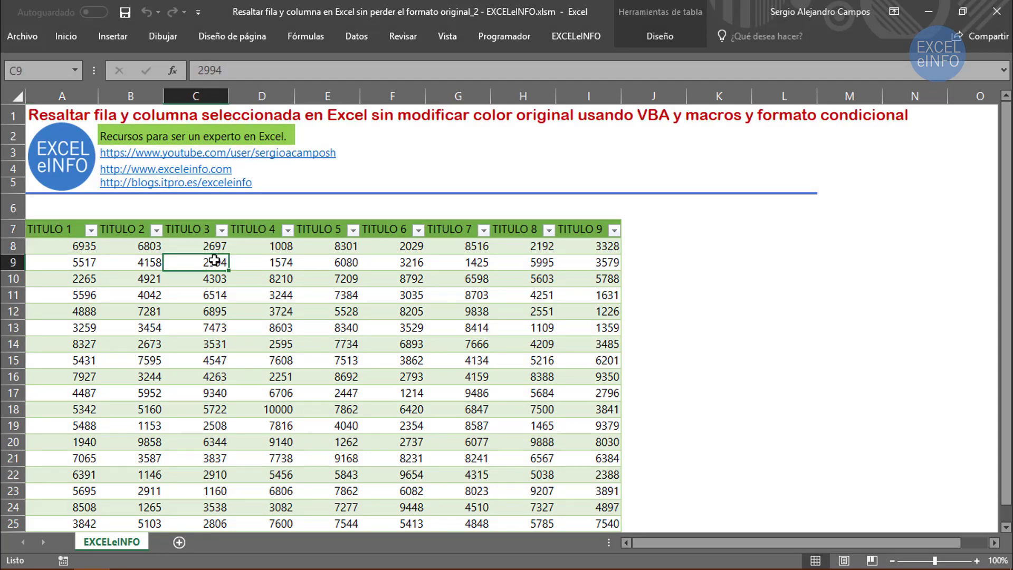
left_click_drag(85, 263, 591, 270)
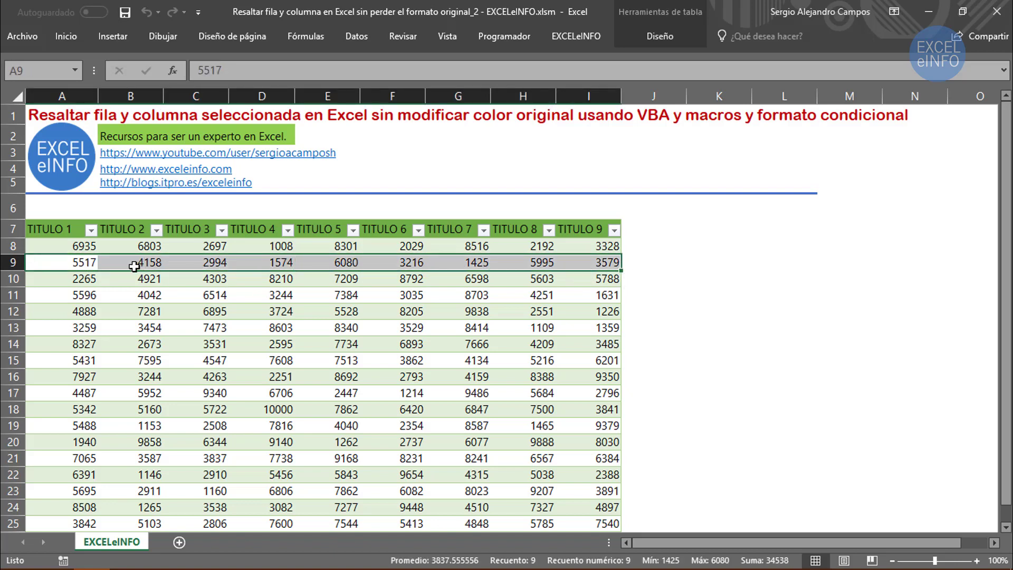
left_click_drag(136, 244, 132, 393)
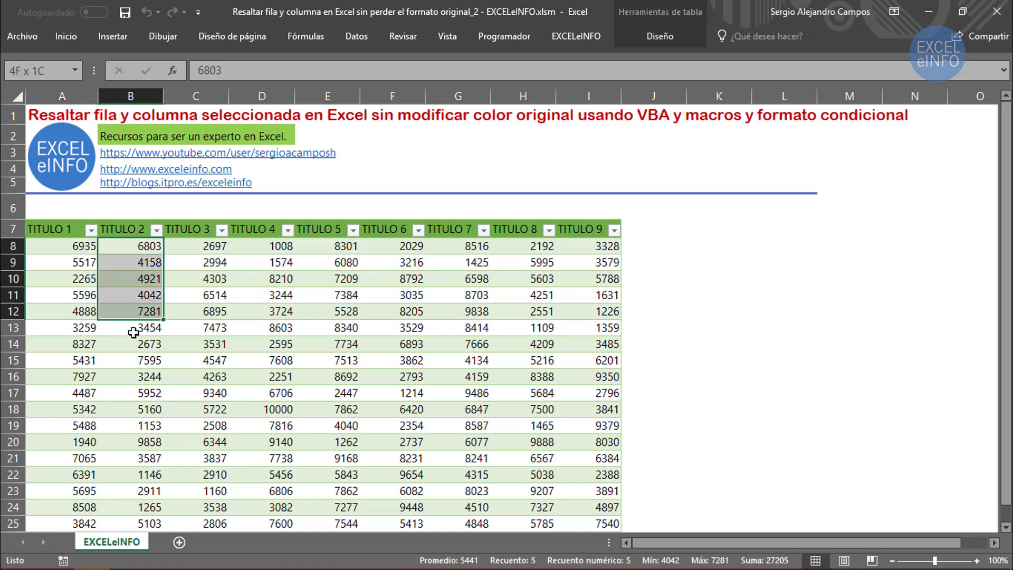
left_click(82, 242)
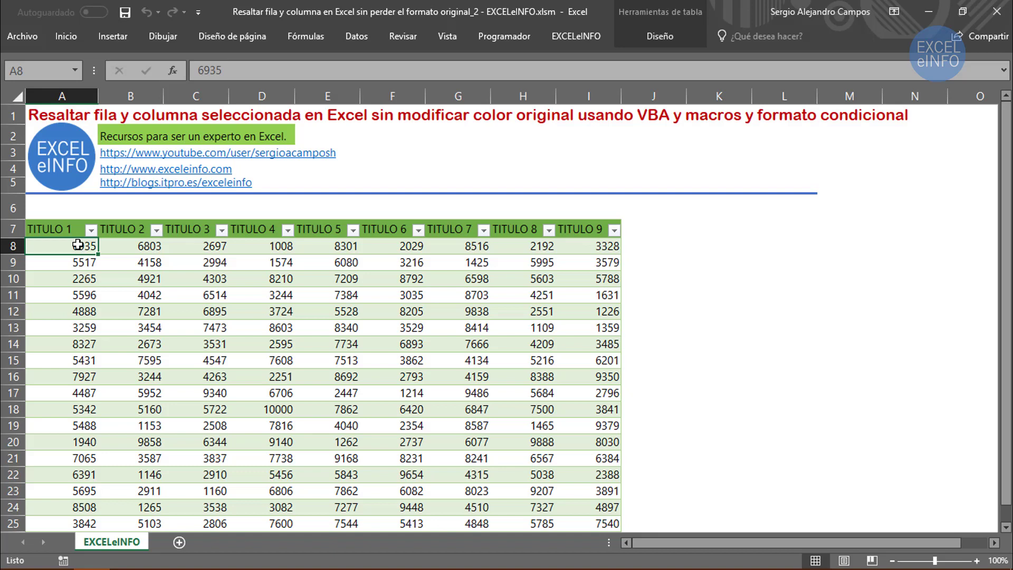
key("Down")
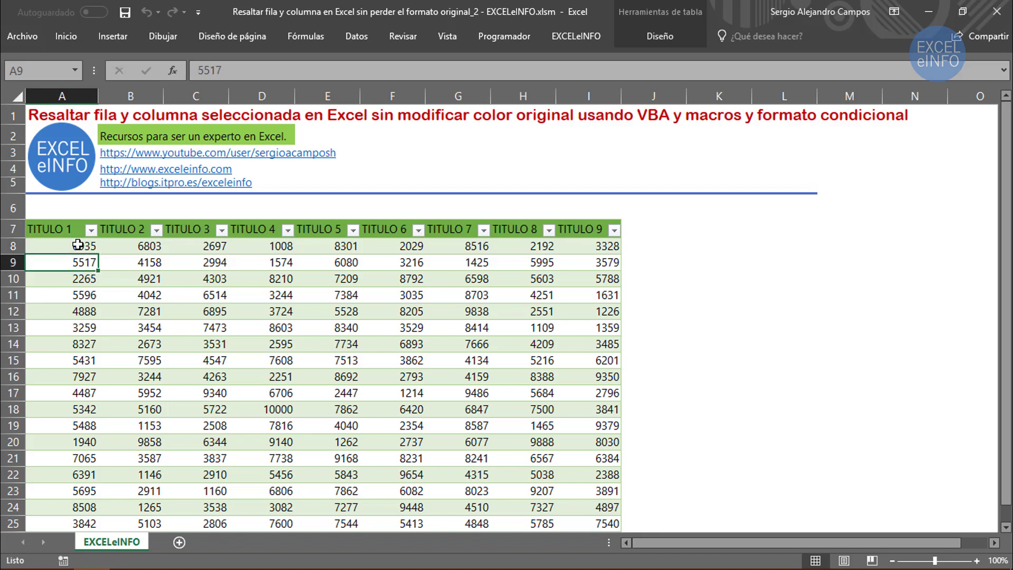
key("Up")
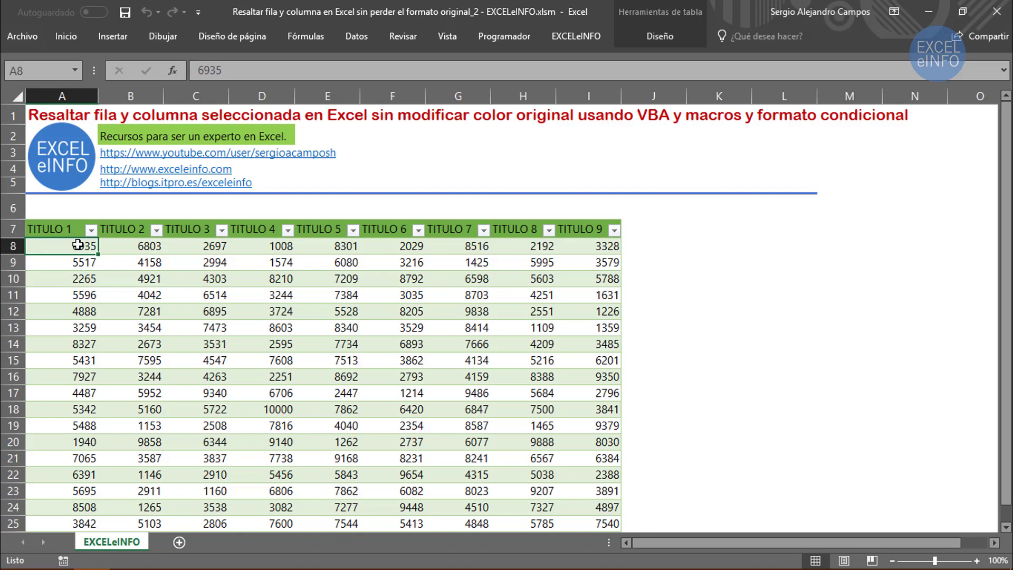
key("Right")
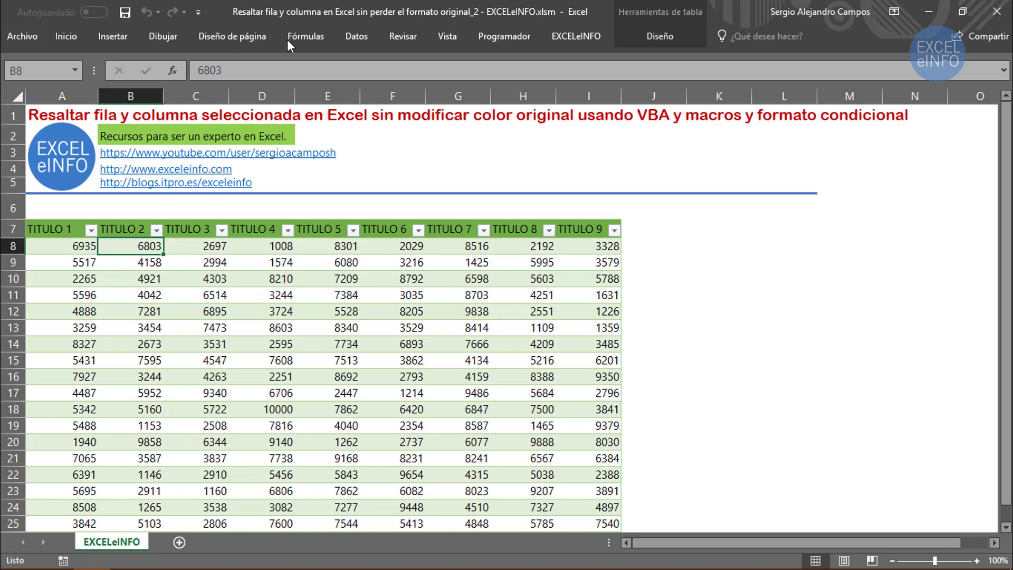
Define the name NumeroFila with Libro scope, referring to =1.
left_click(306, 34)
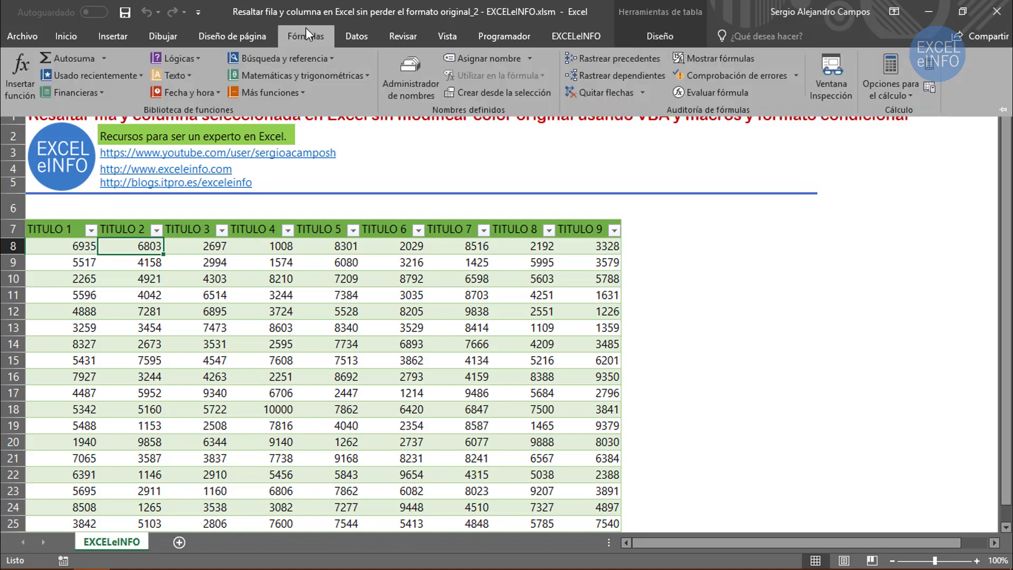
left_click(489, 62)
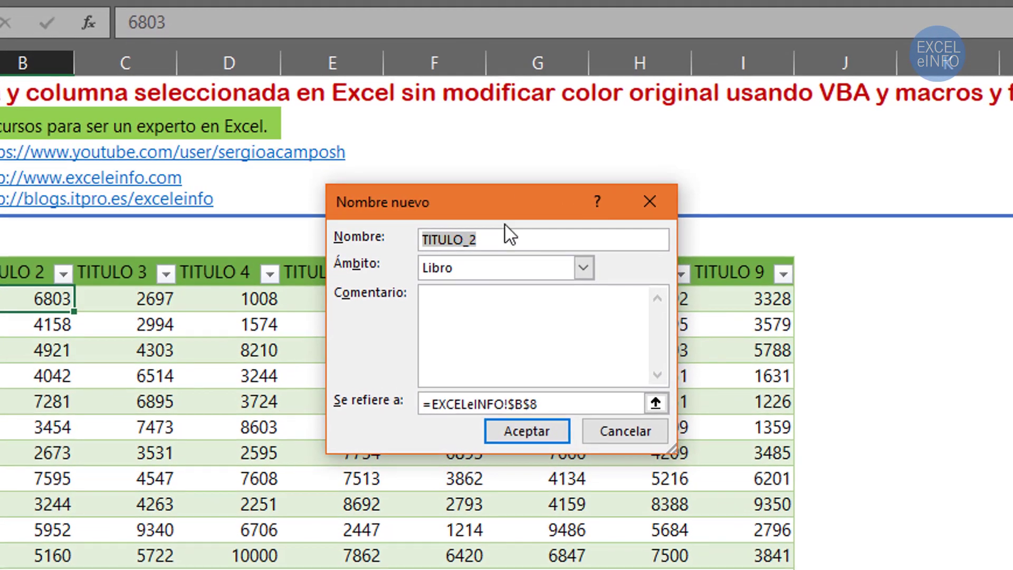
key("BackSpace")
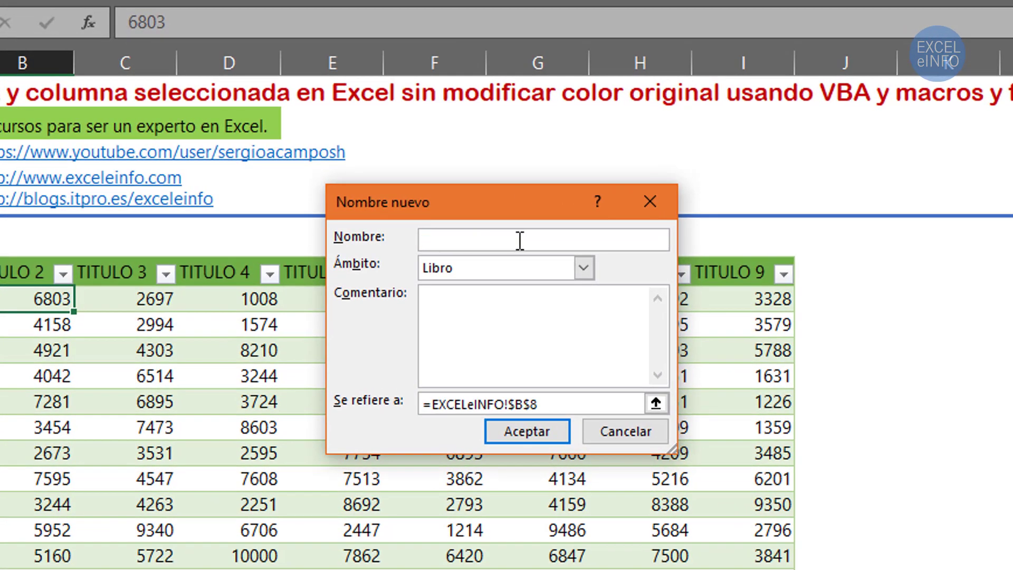
type("NumeroFila")
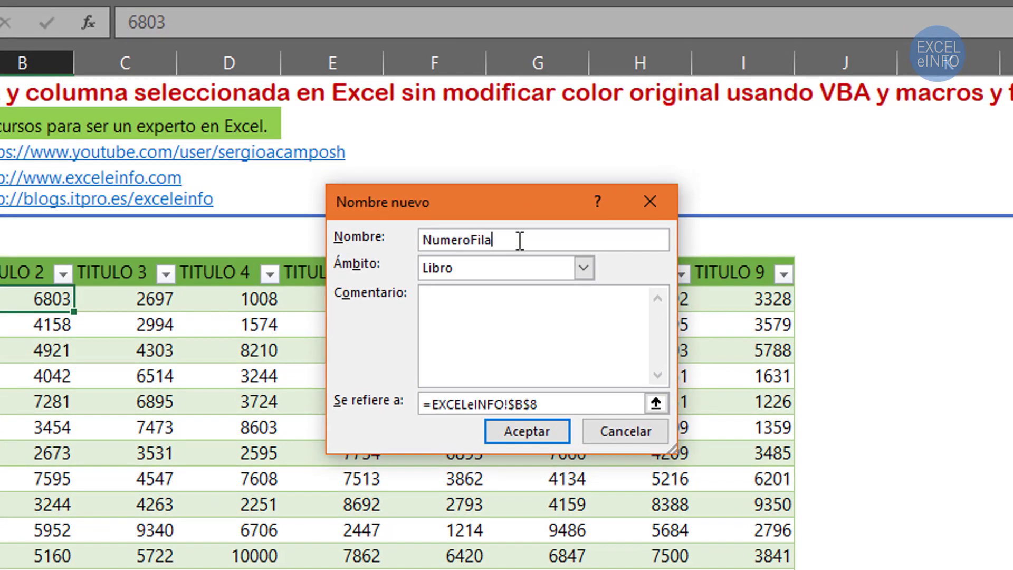
left_click(483, 266)
left_click(482, 266)
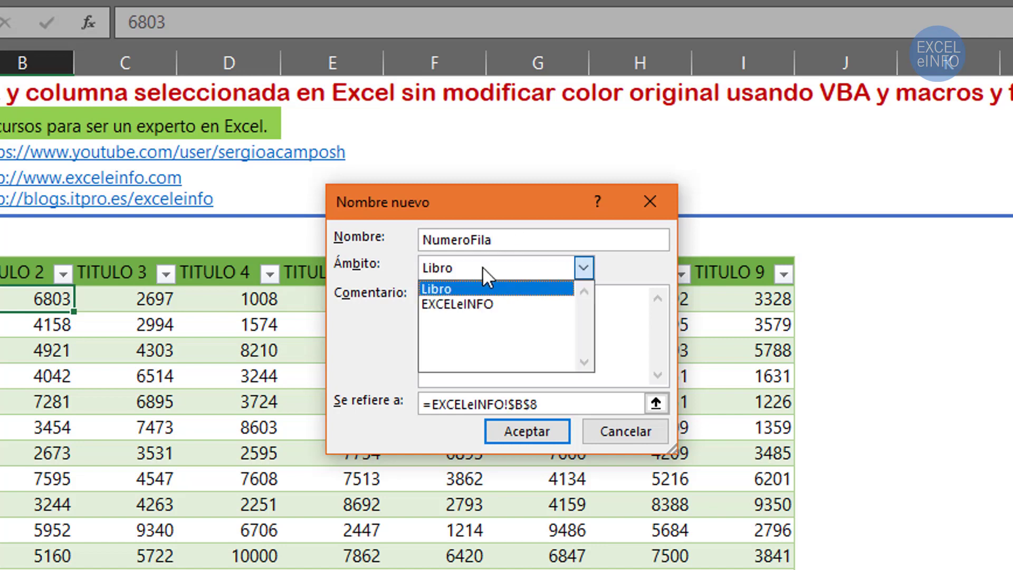
left_click(482, 266)
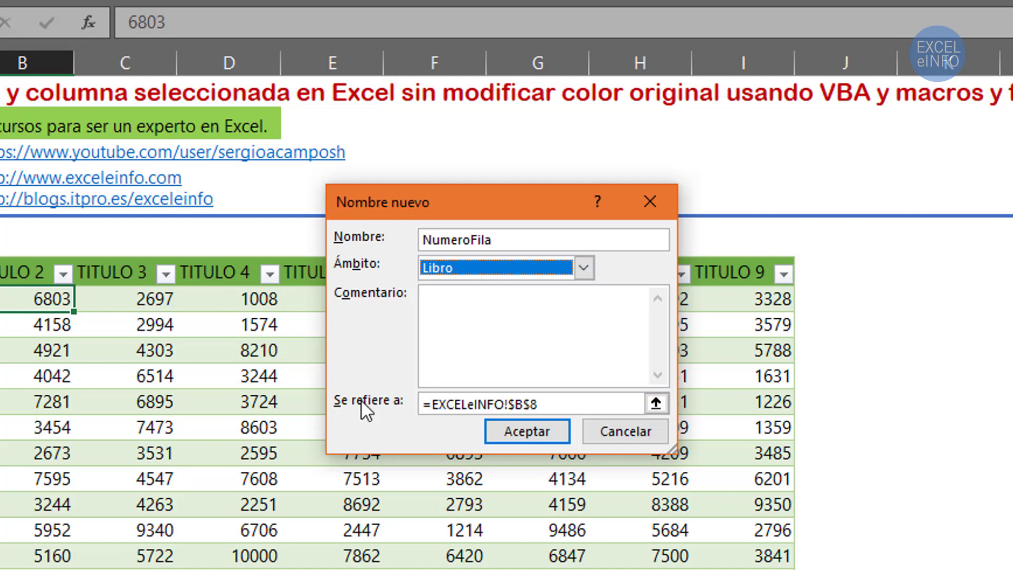
left_click_drag(431, 404, 531, 404)
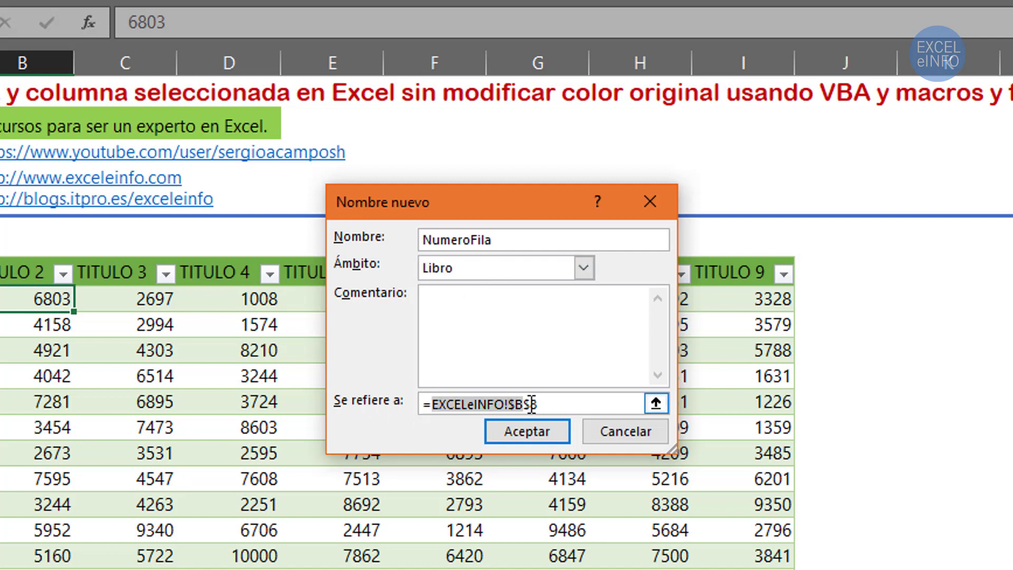
type("1")
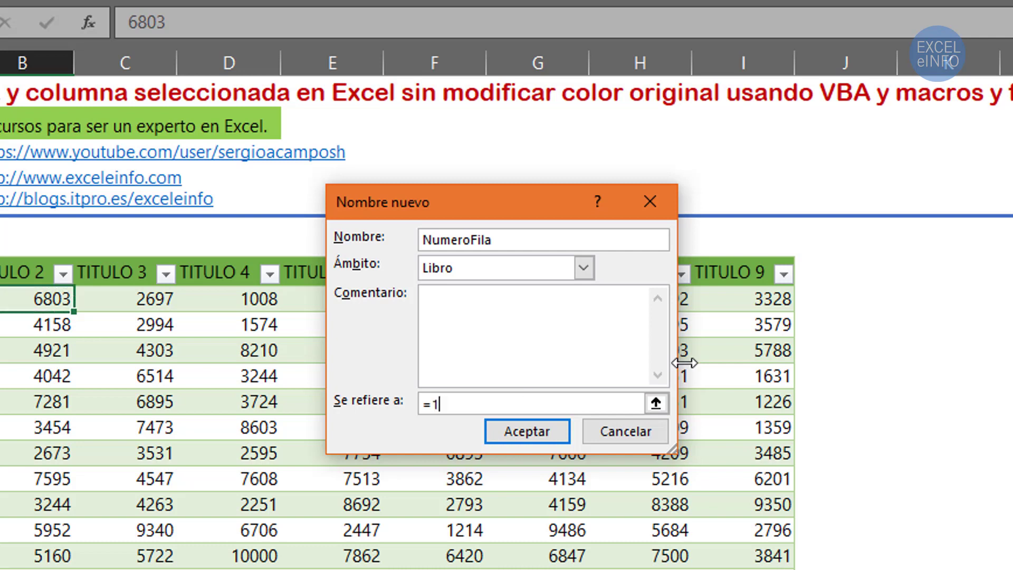
left_click_drag(441, 404, 382, 396)
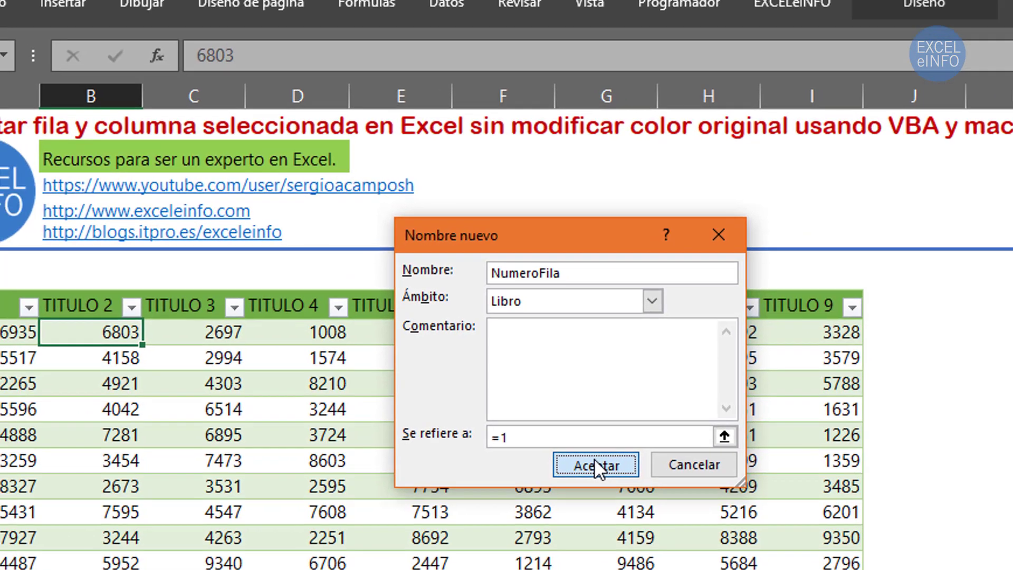
left_click(525, 427)
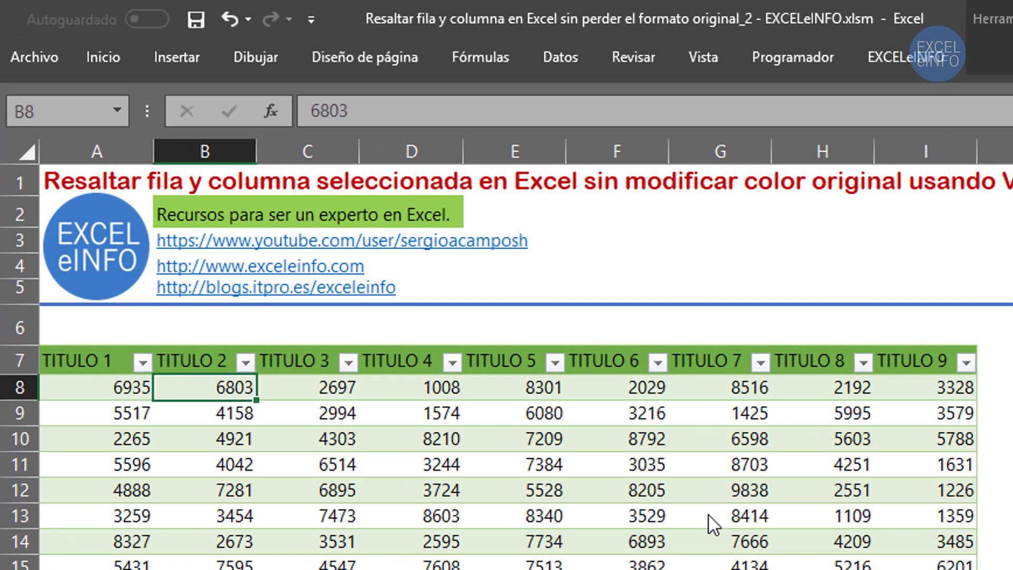
Define the name NumeroColumna with Libro scope, referring to =2.
left_click(485, 58)
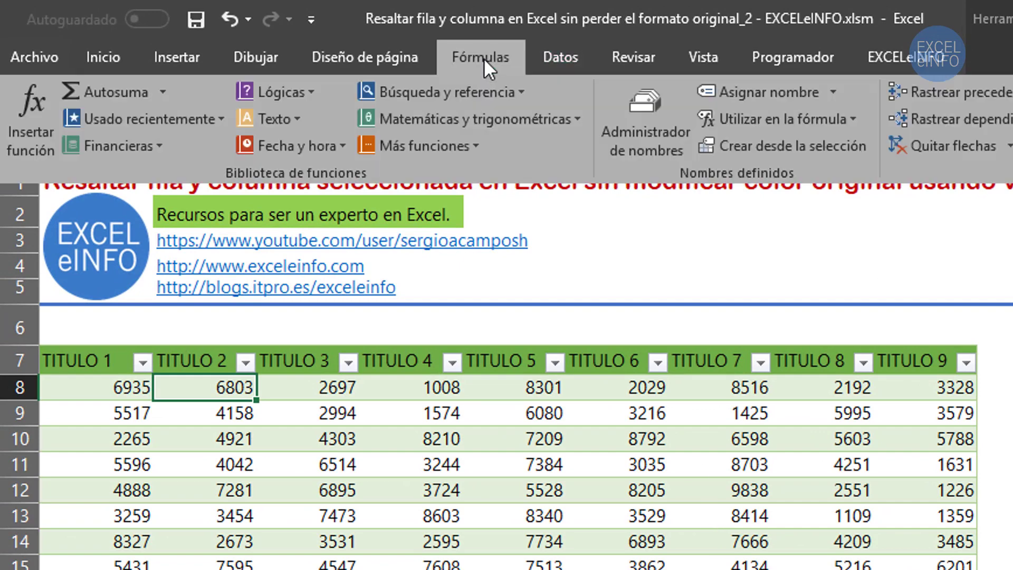
left_click(771, 96)
key("BackSpace")
type("Nume")
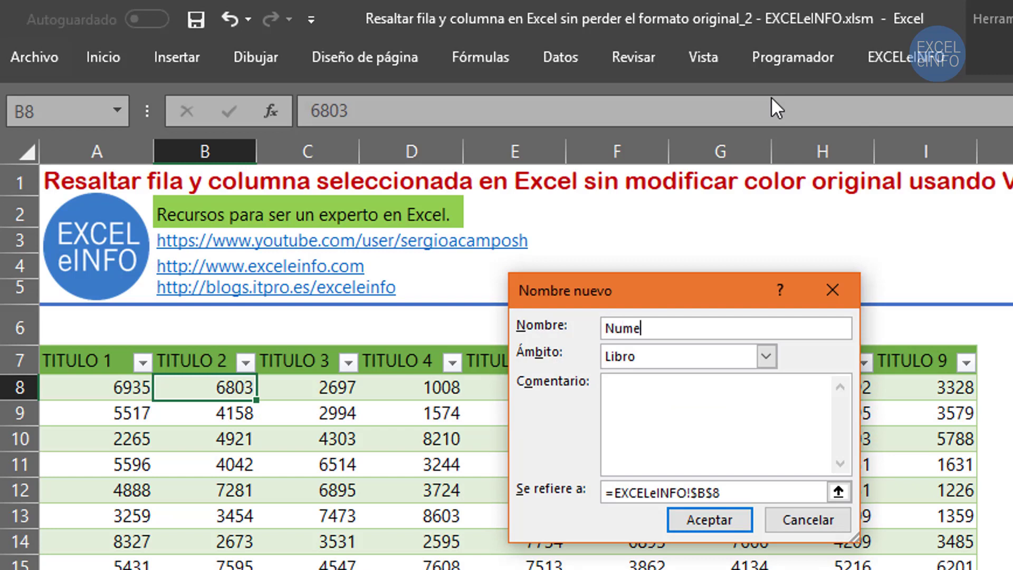
type("roColumna")
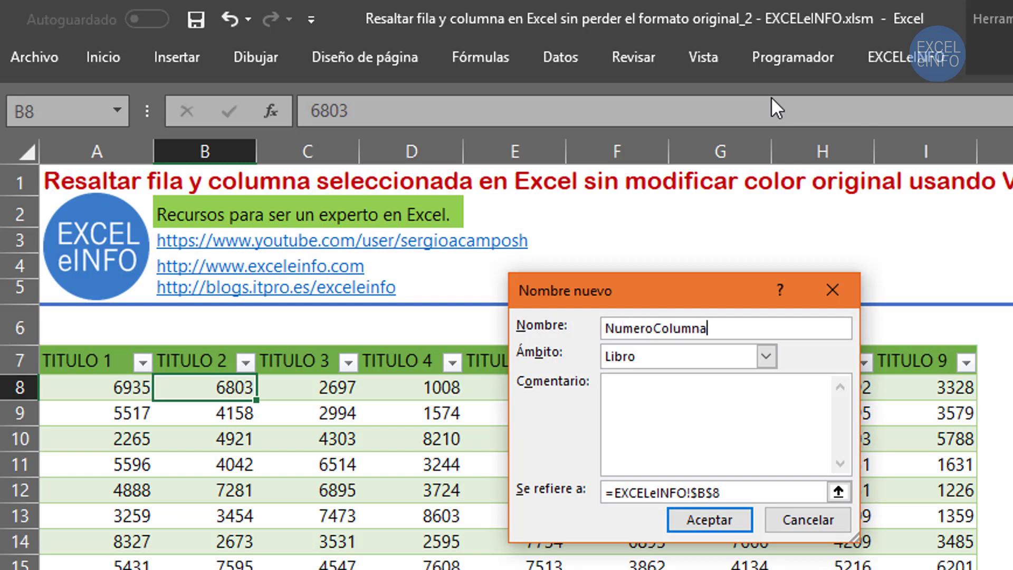
key("Tab")
left_click(614, 492)
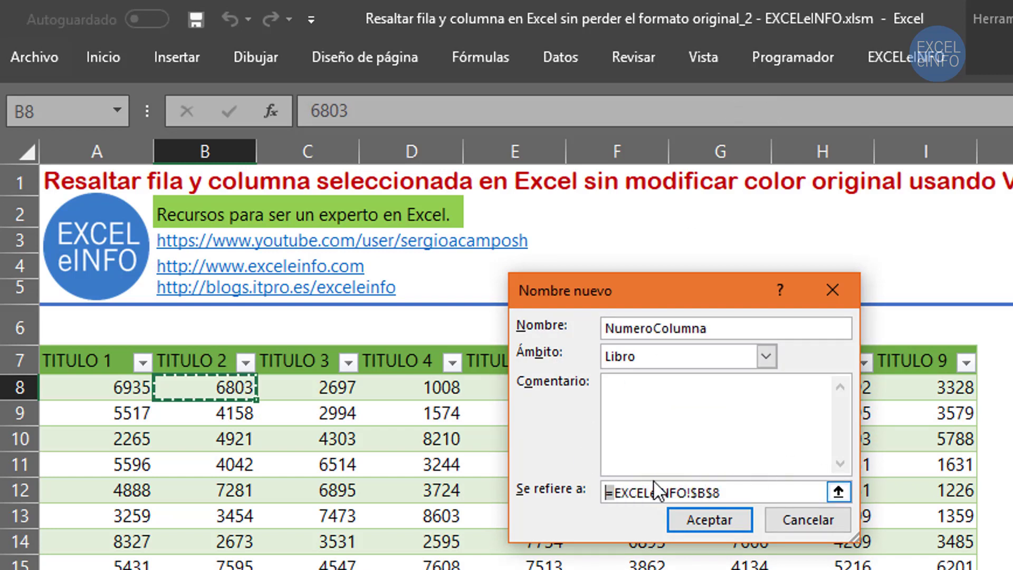
left_click_drag(619, 493, 739, 493)
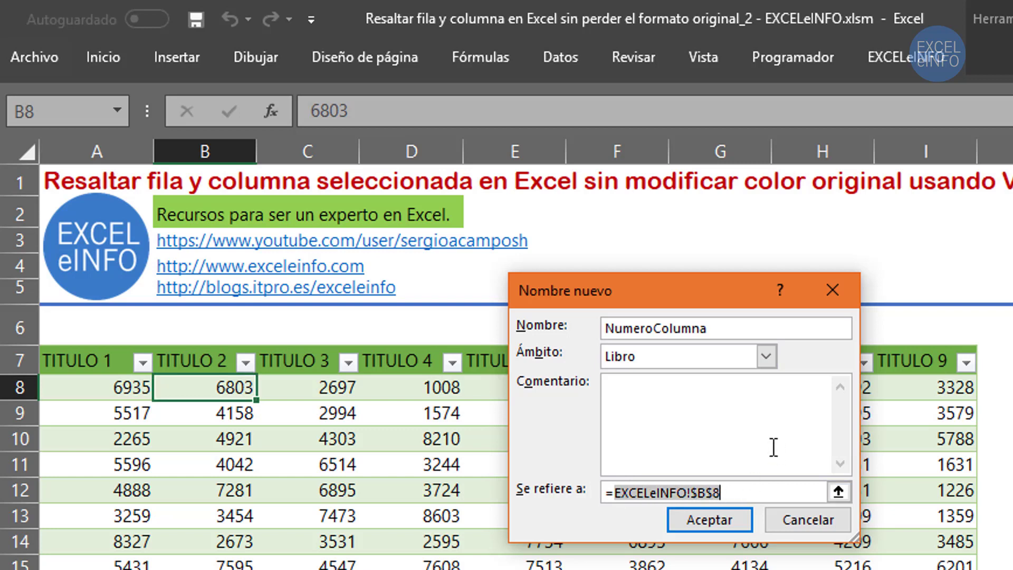
type("2")
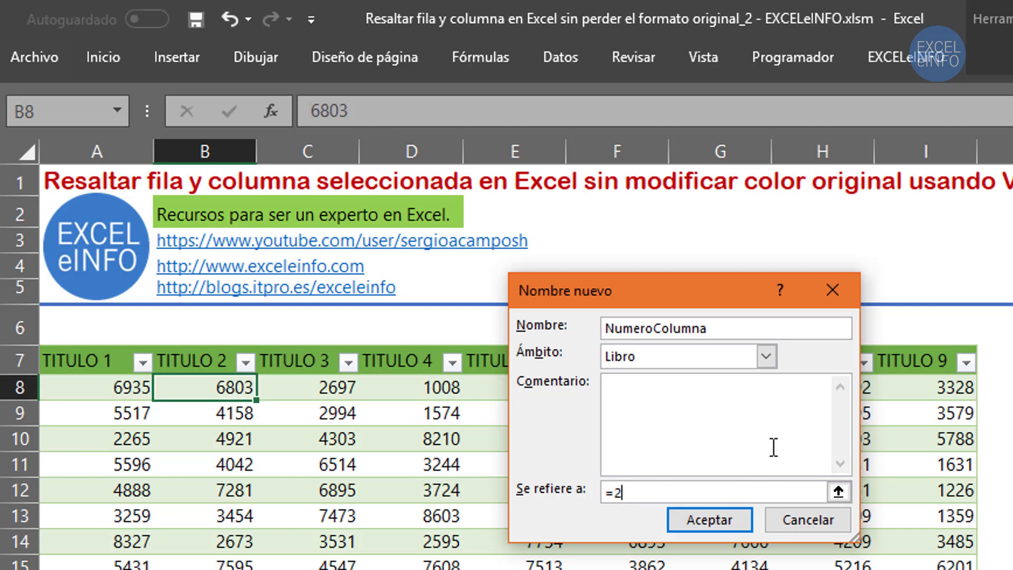
left_click_drag(661, 493, 535, 495)
left_click(699, 523)
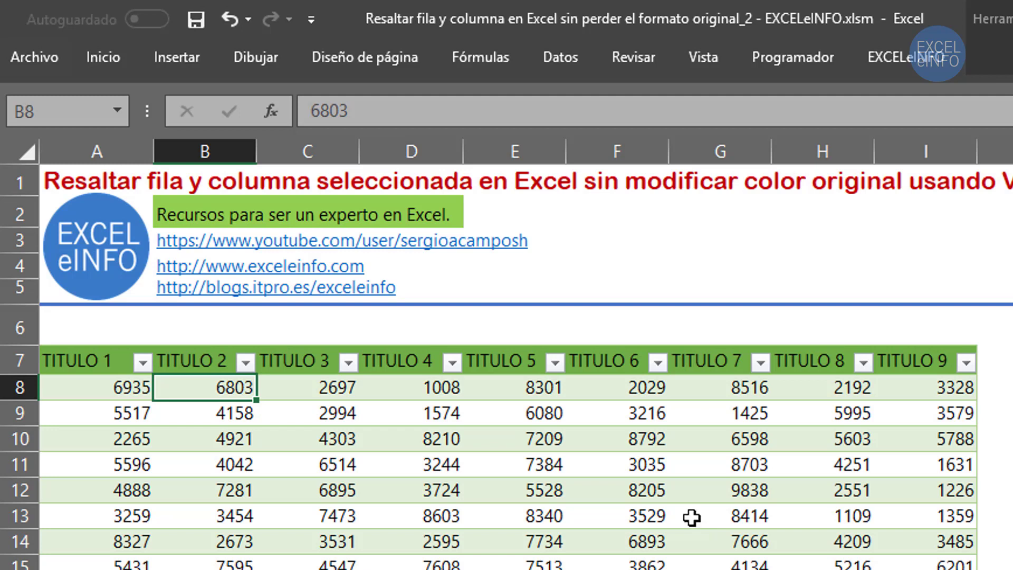
Enter =NumeroColumna in G3 from the formula autocomplete list, displaying 2.
left_click(720, 231)
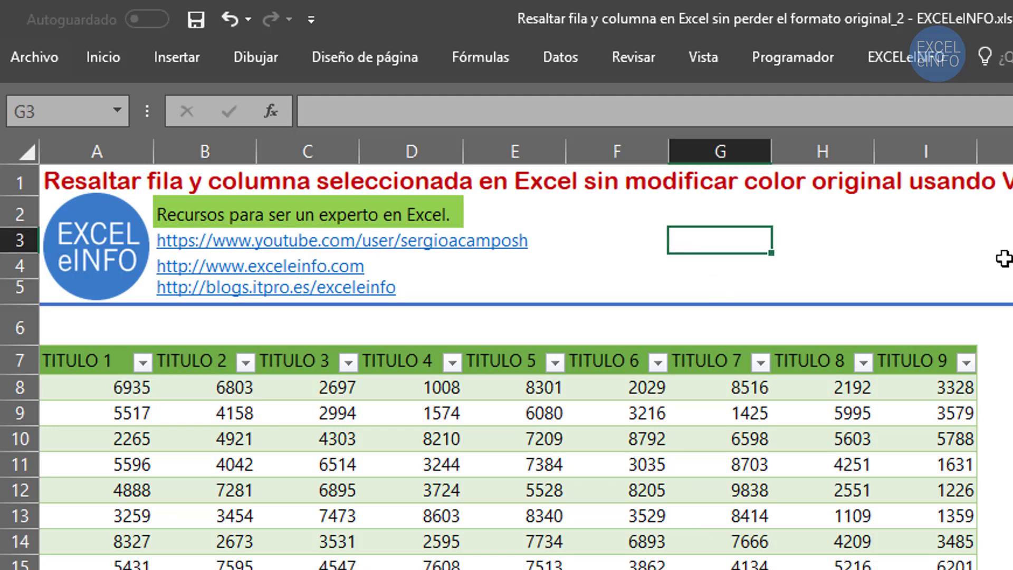
type("=")
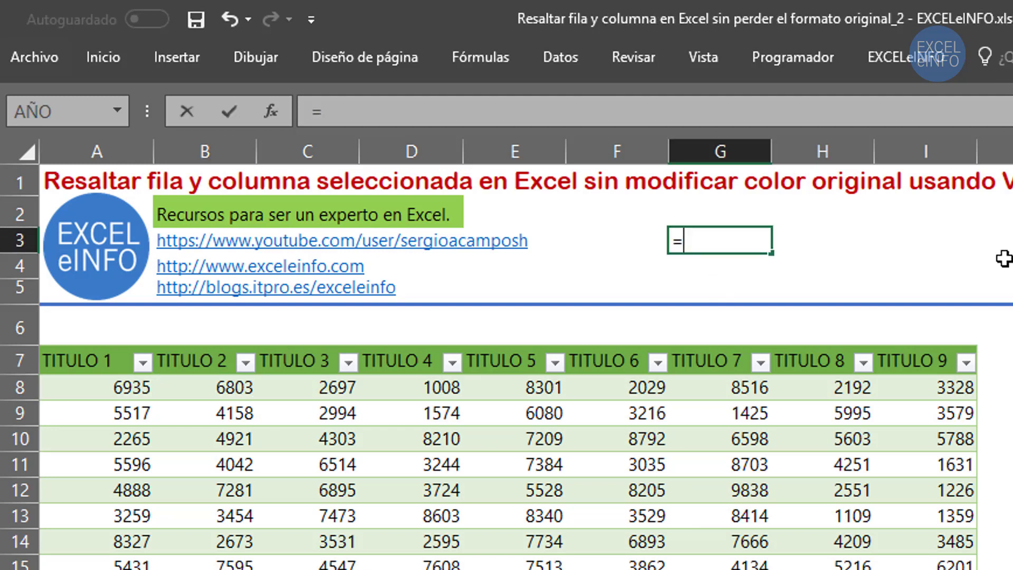
type("Nu")
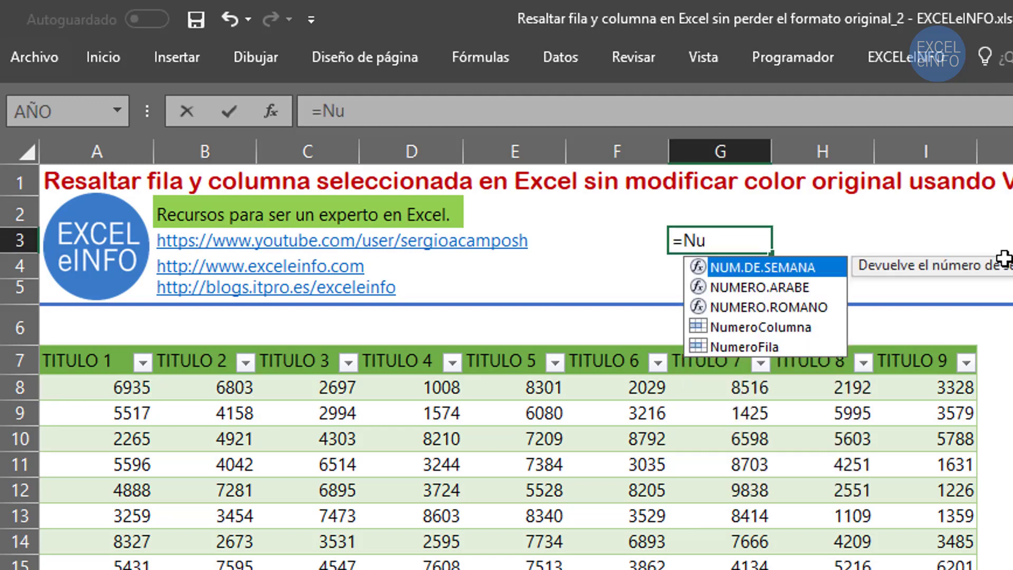
type("mero")
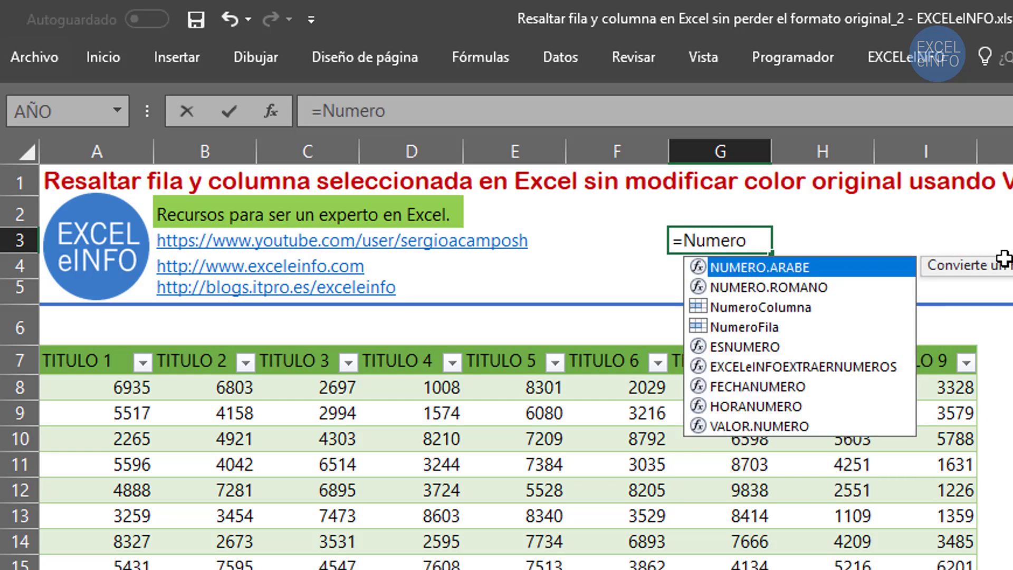
key("Down")
key("Down")
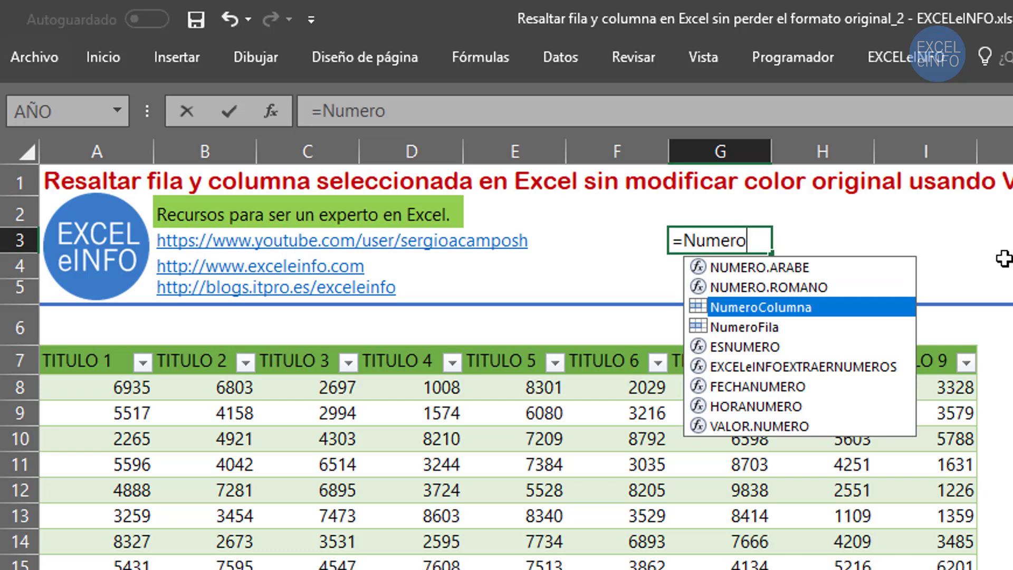
key("Down")
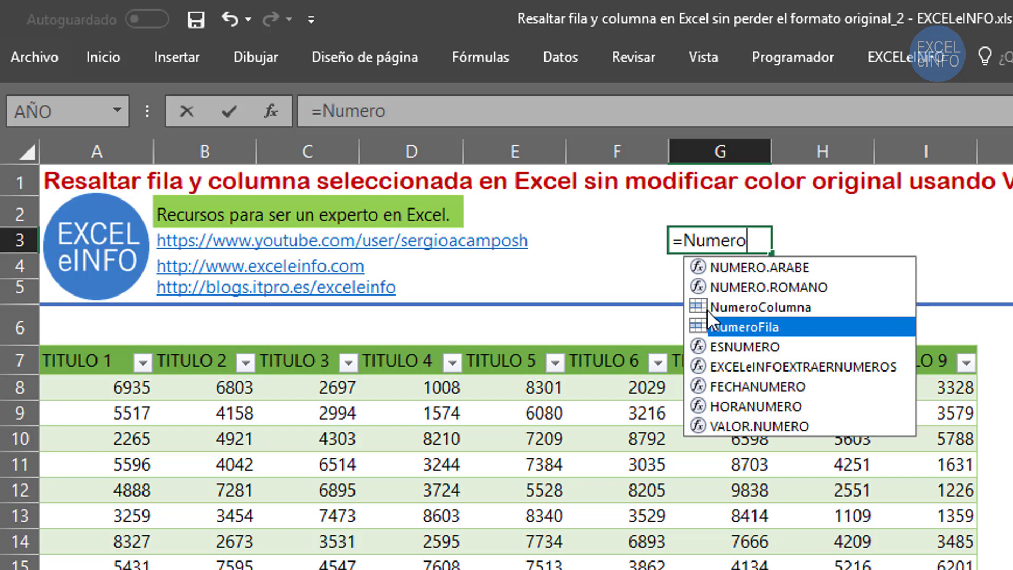
left_click(730, 303)
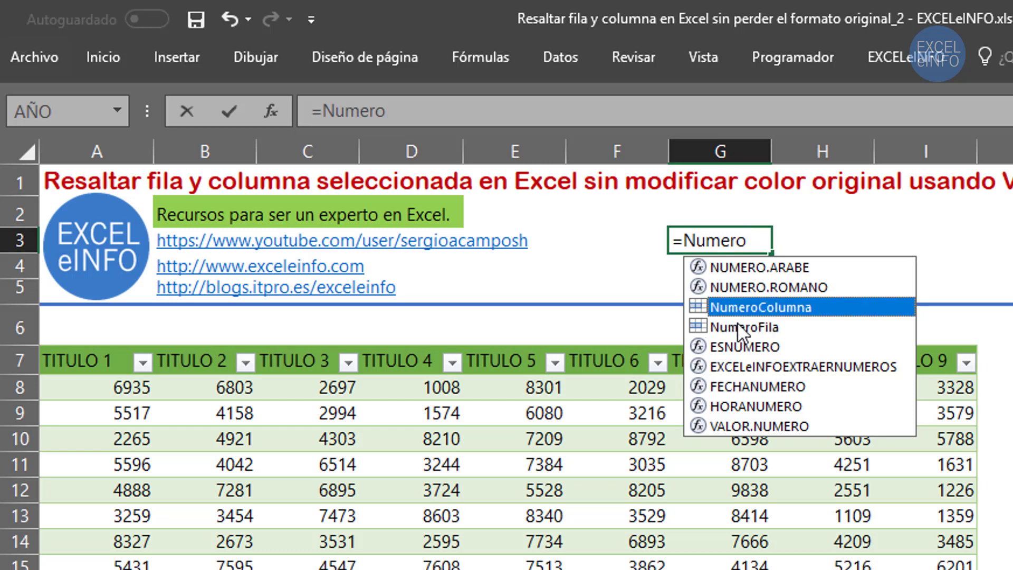
left_click(711, 322)
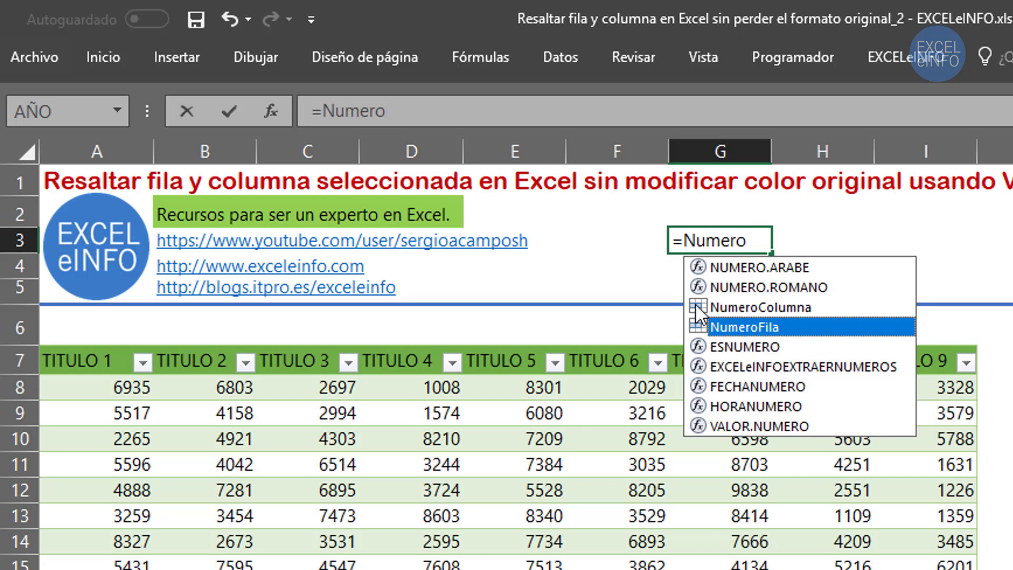
key("Down")
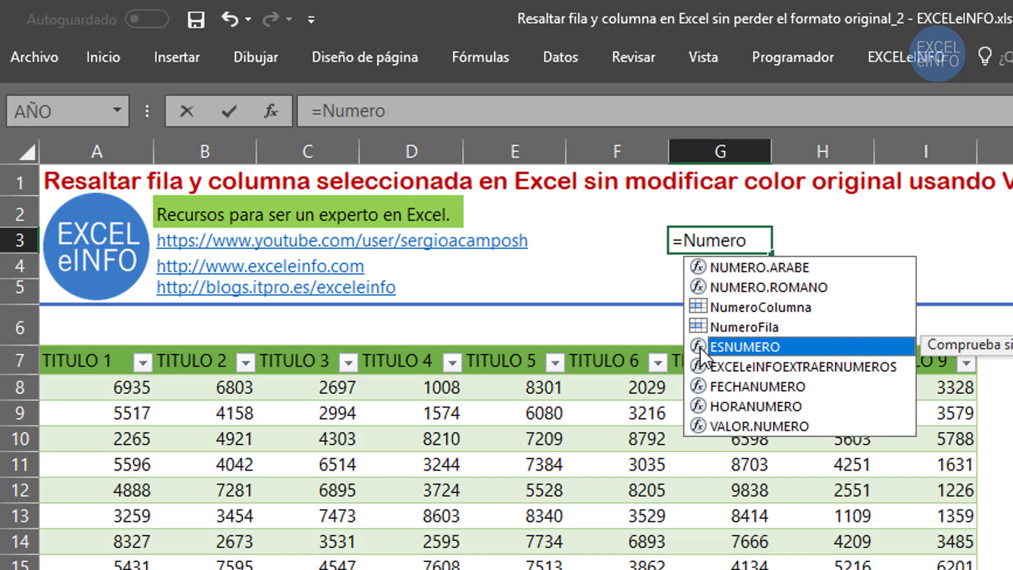
key("Up")
key("Up")
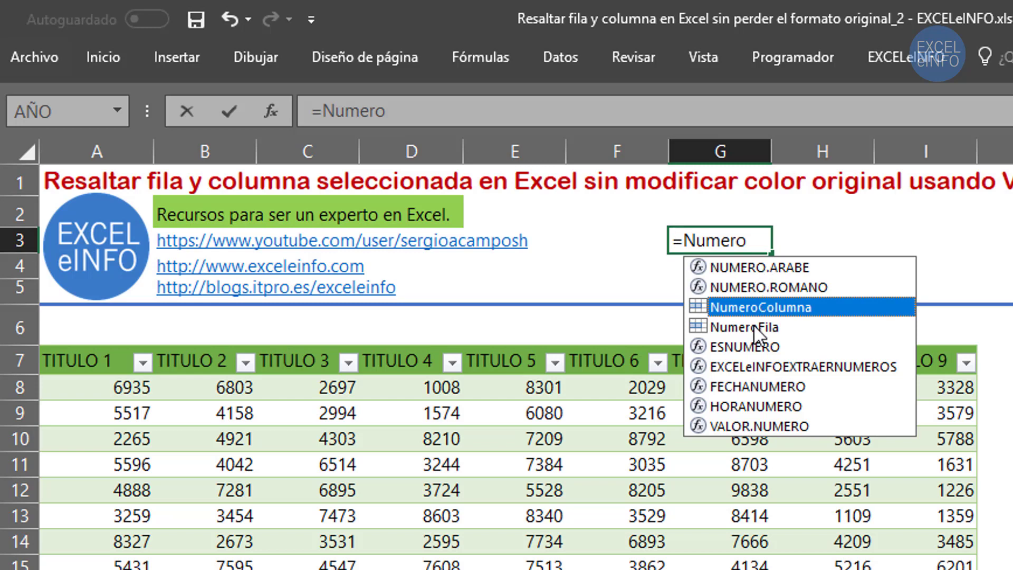
double_click(783, 305)
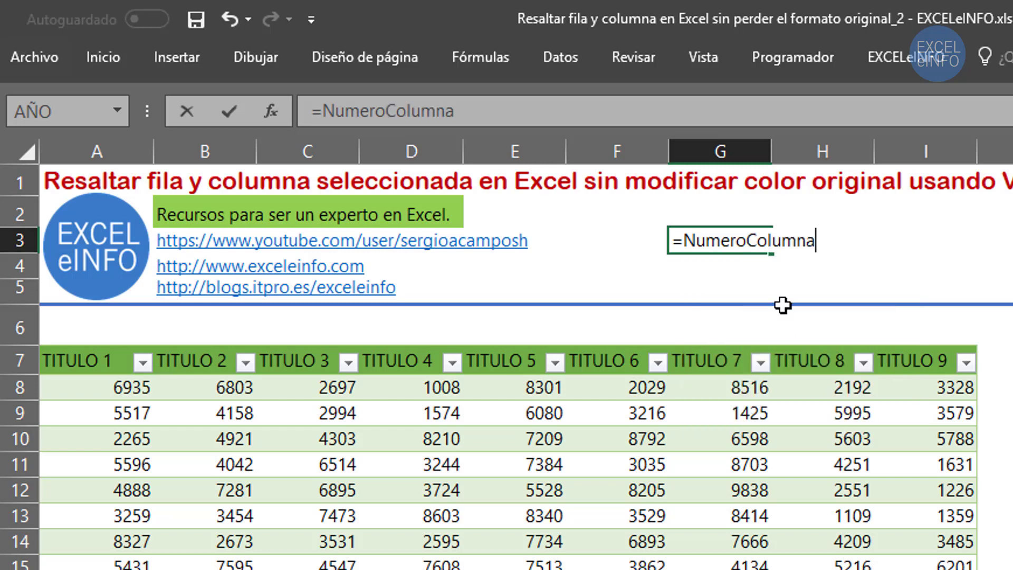
key("Return")
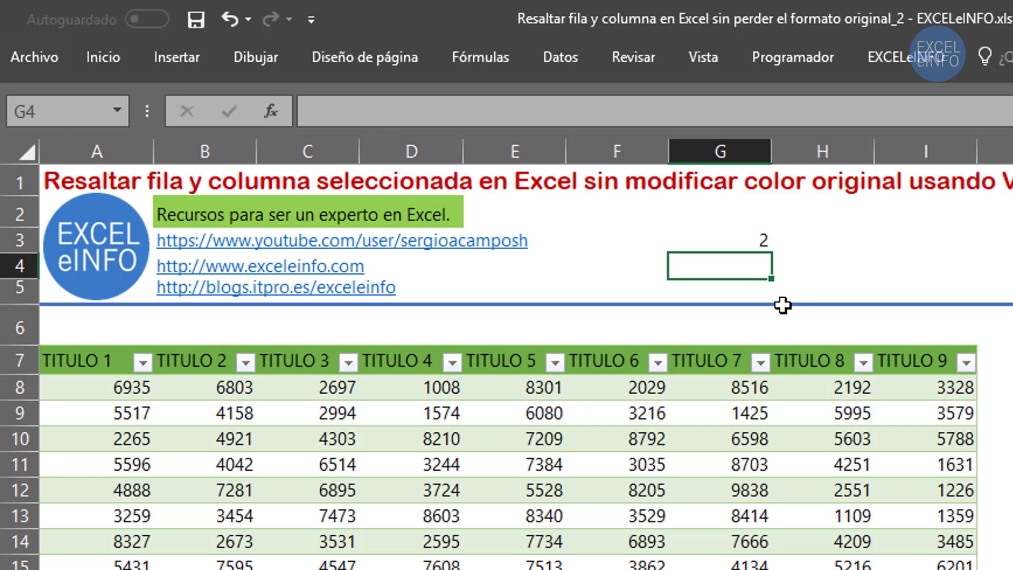
Enter =NumeroFila in G4, displaying 1, then review the G3 and G4 formulas.
type("=num")
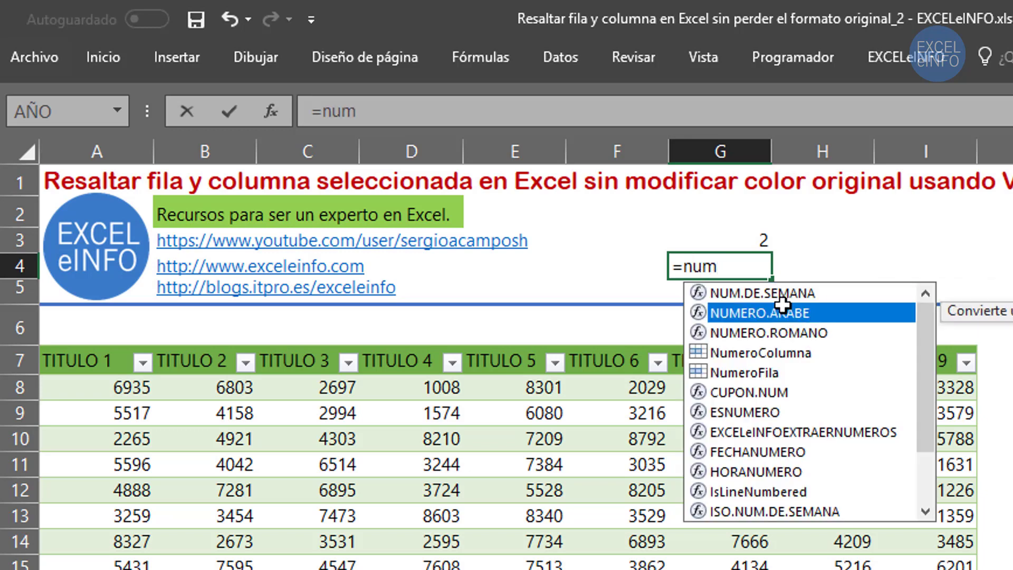
key("Down")
key("Down")
key("Down")
key("Tab")
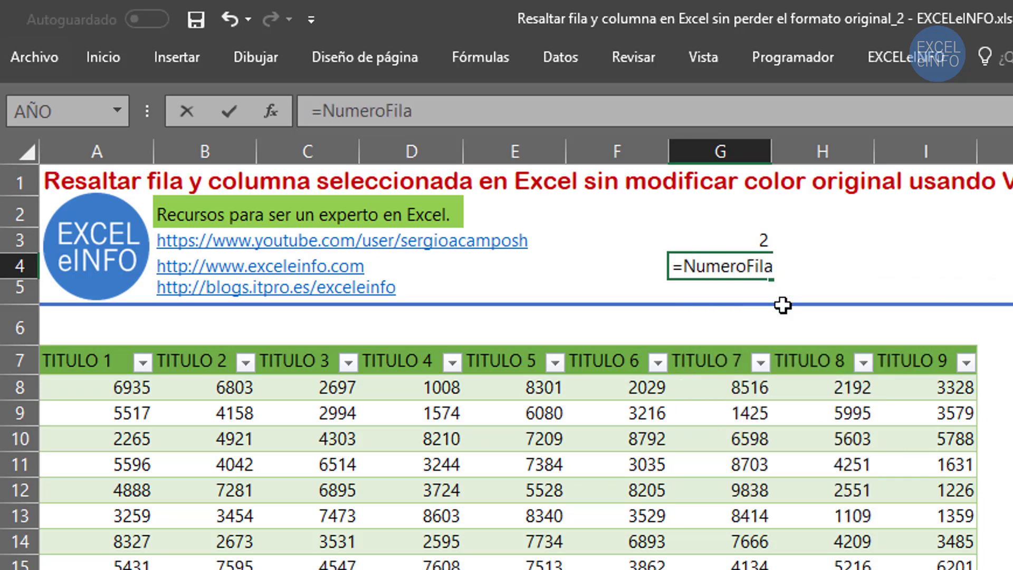
key("Return")
key("Up")
key("Up")
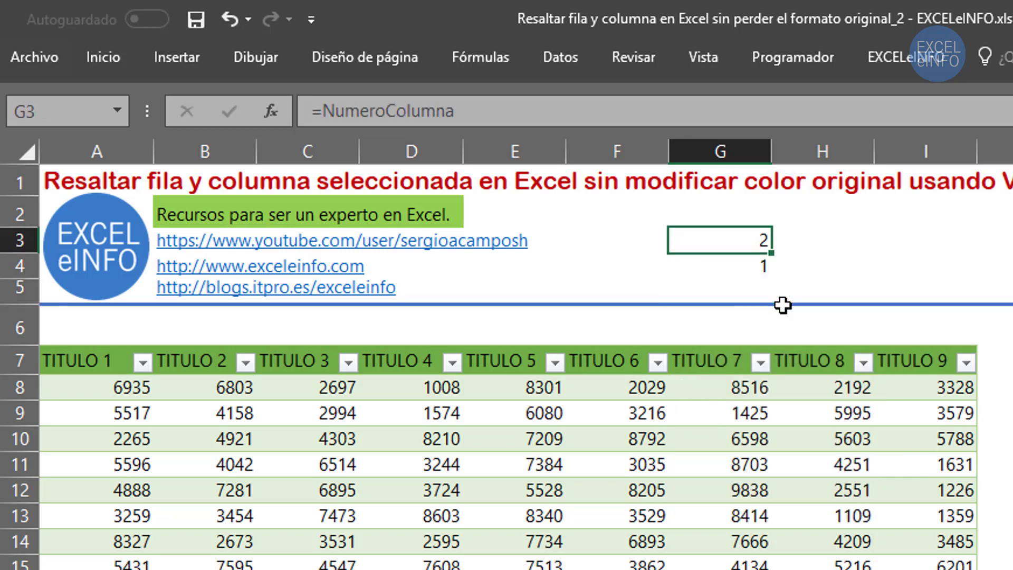
key("F2")
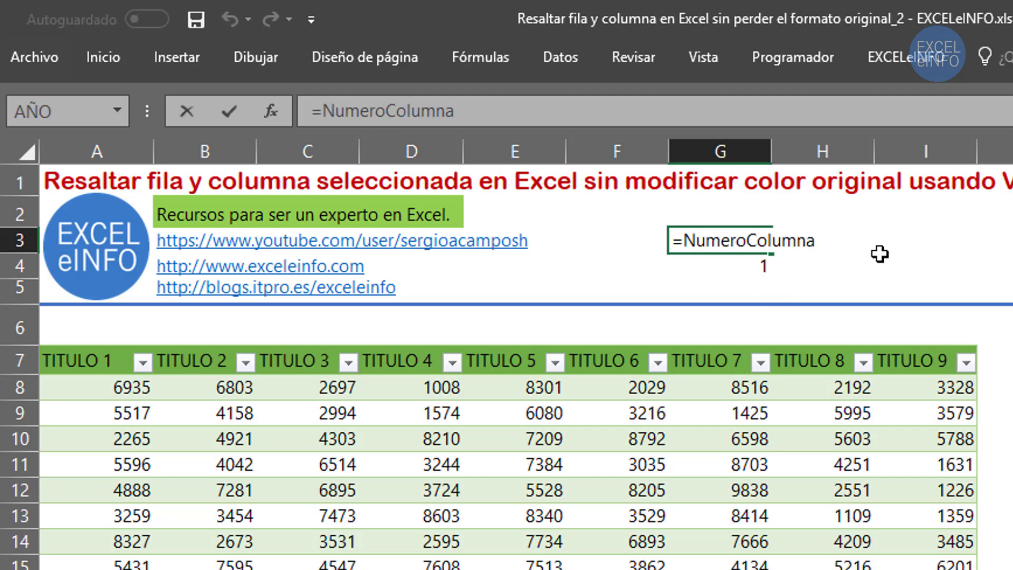
key("Escape")
key("Down")
key("F2")
key("Escape")
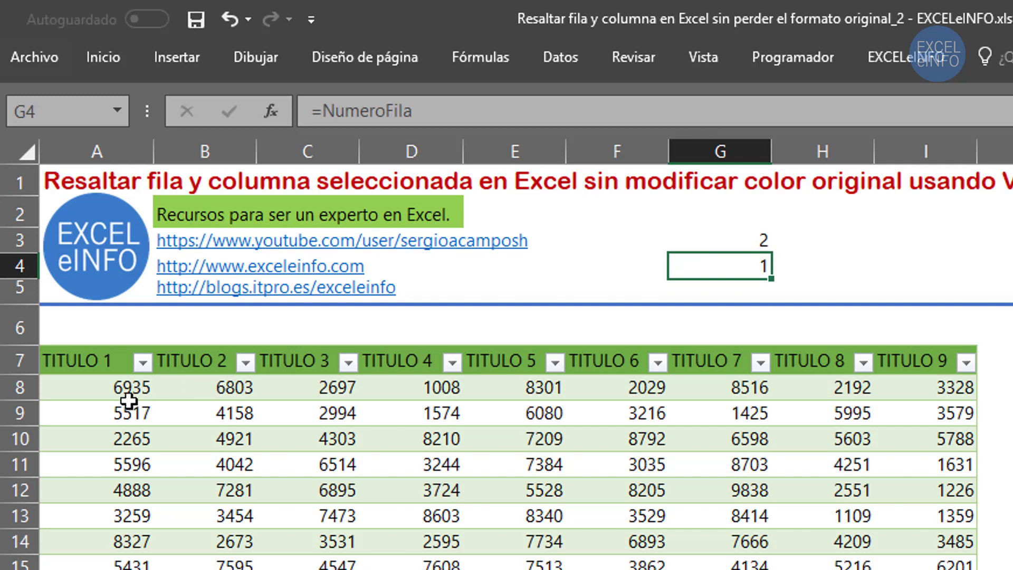
left_click(125, 391)
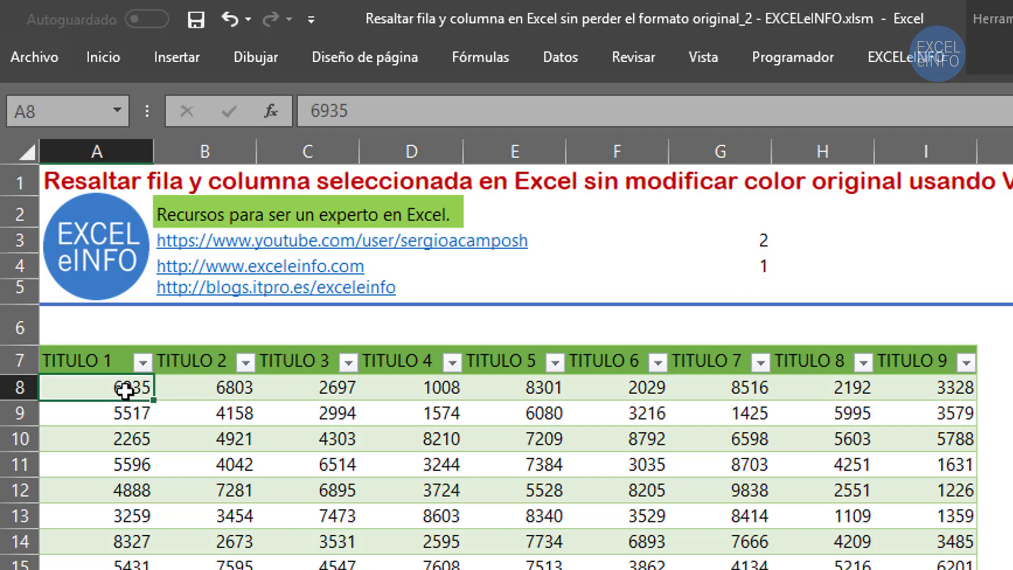
left_click(200, 412)
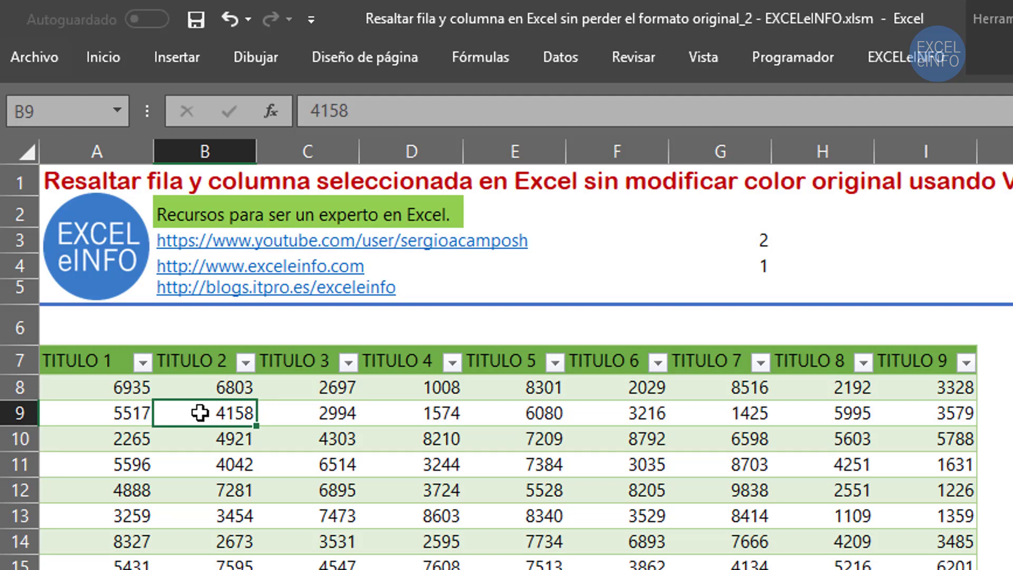
left_click(116, 384)
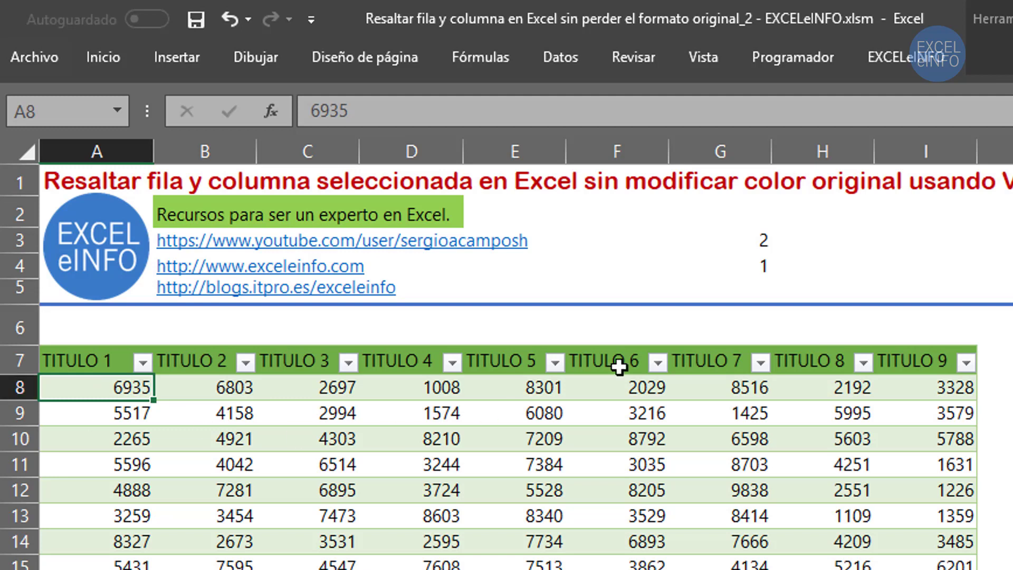
left_click(778, 263)
left_click(759, 265)
type("=NumeroFila")
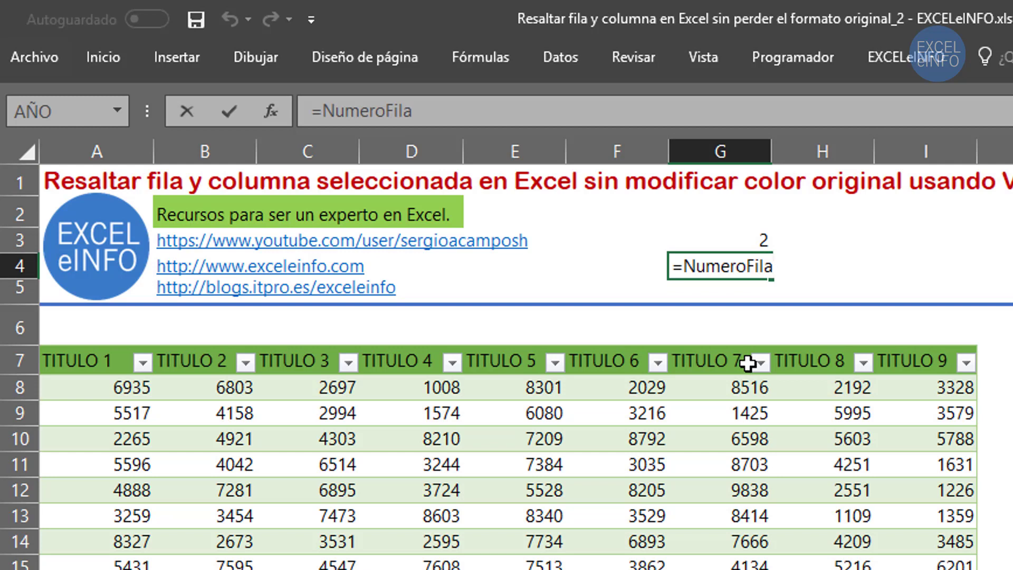
key("ctrl+Return")
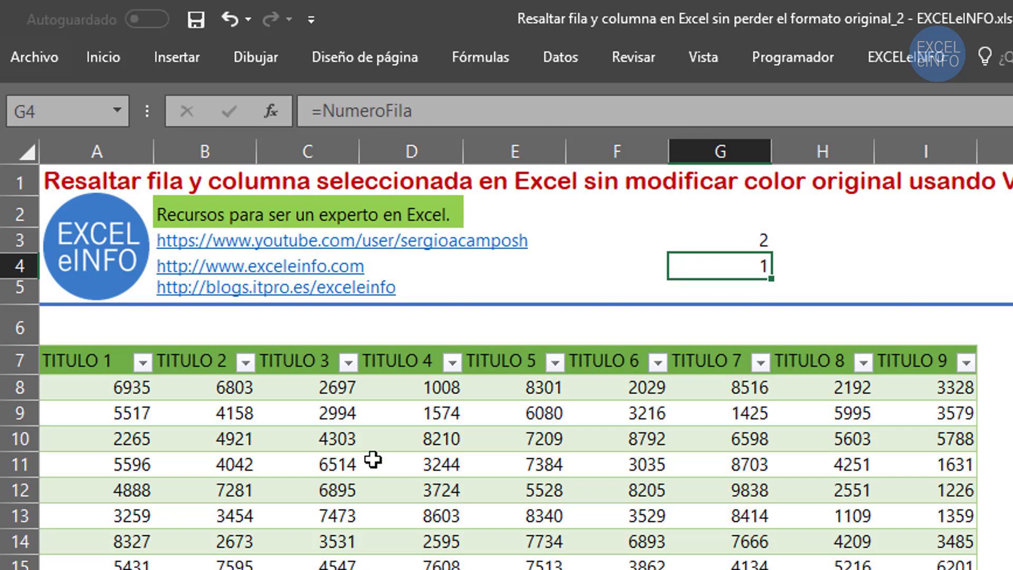
left_click(130, 414)
left_click(420, 414)
left_click(299, 473)
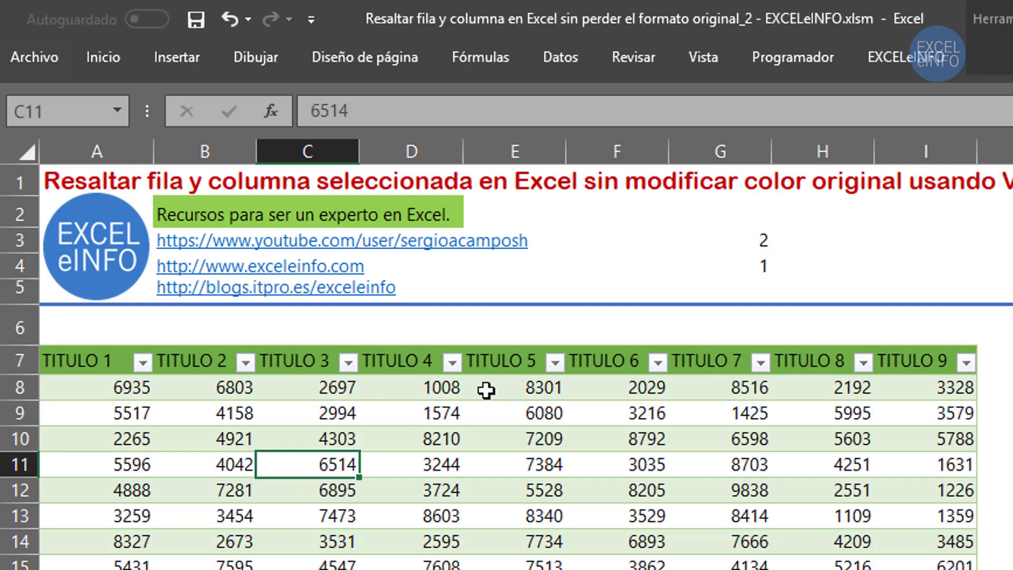
left_click(747, 244)
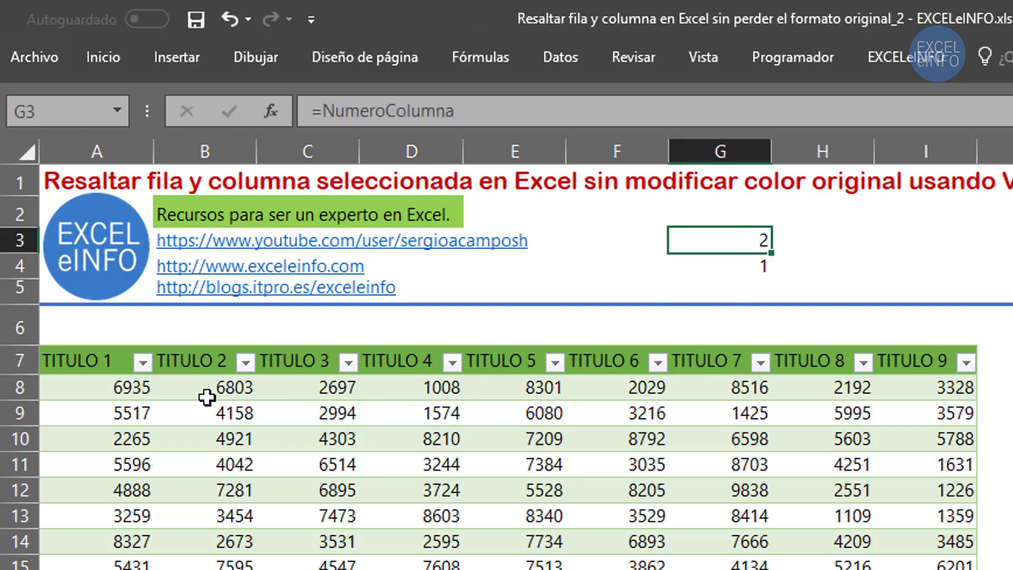
left_click(213, 361)
left_click(216, 438)
left_click(210, 479)
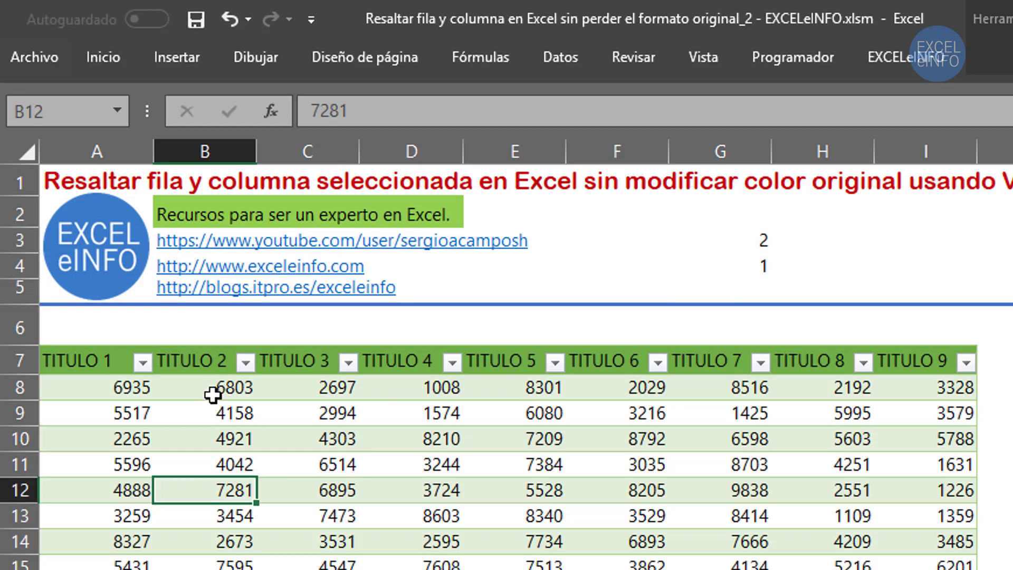
left_click(211, 390)
left_click(213, 417)
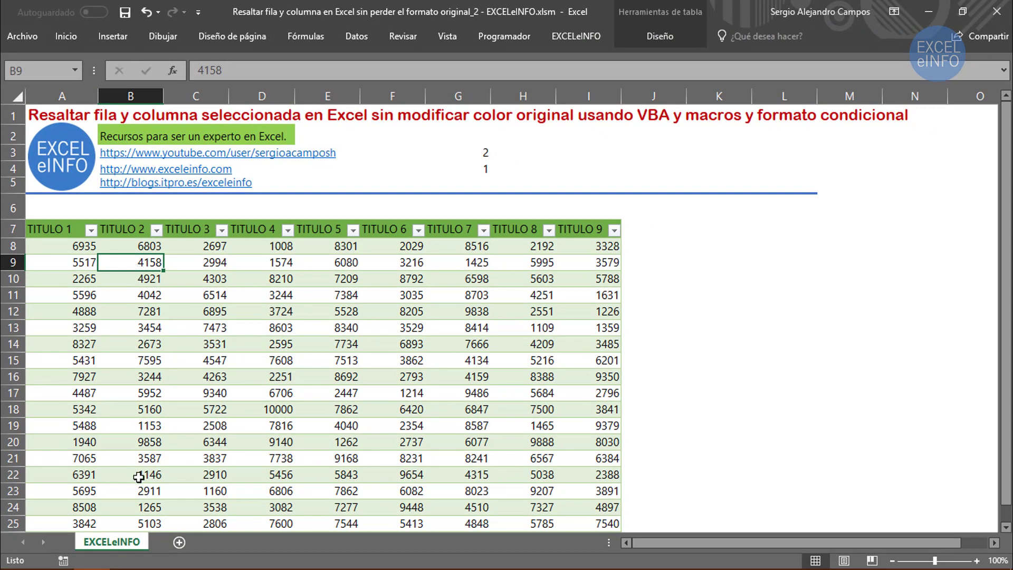
Open the EXCELeINFO sheet's code and insert an empty Worksheet_SelectionChange procedure with blank lines.
right_click(116, 540)
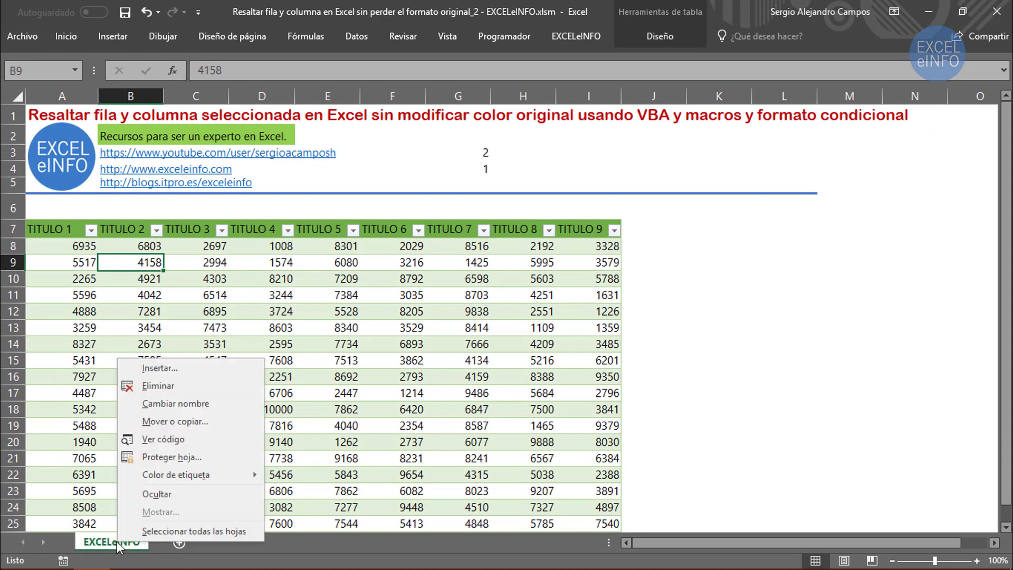
left_click(191, 442)
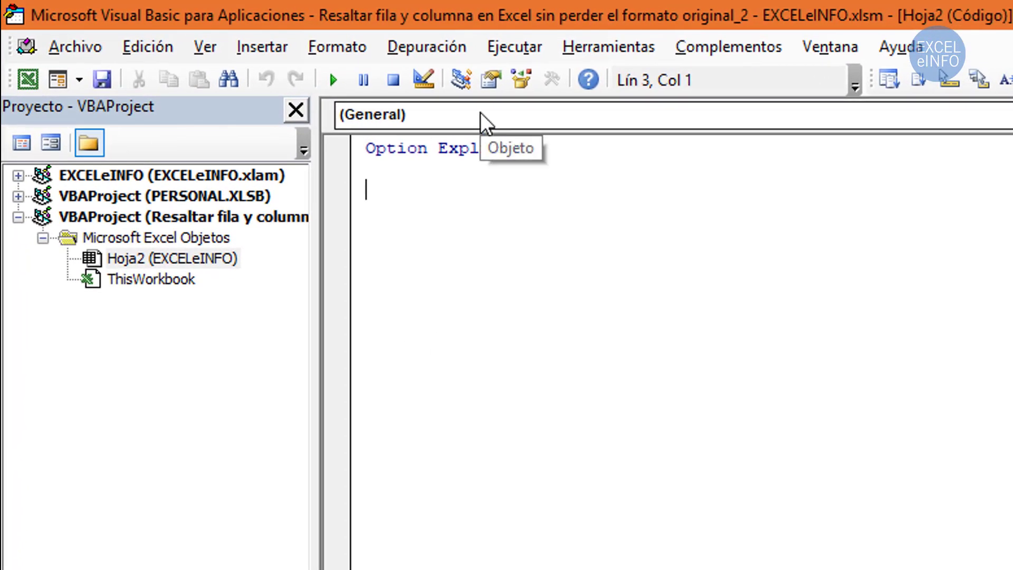
left_click(482, 117)
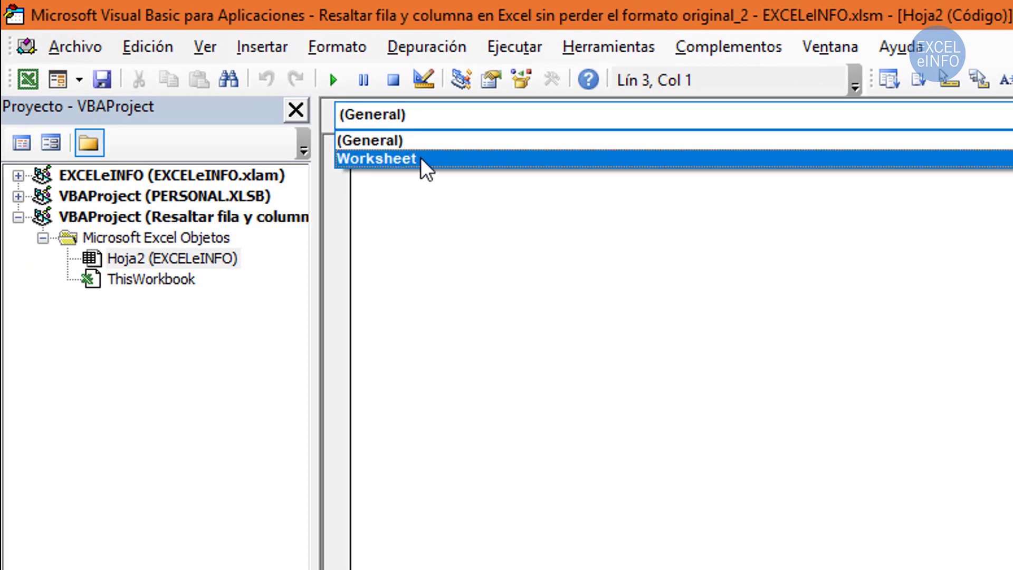
left_click(422, 160)
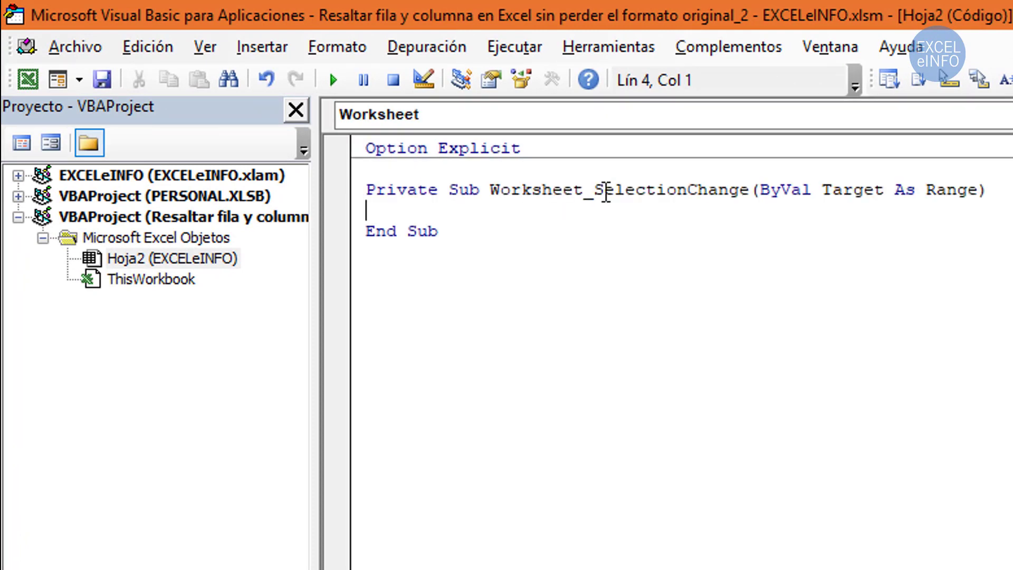
left_click_drag(594, 189, 752, 190)
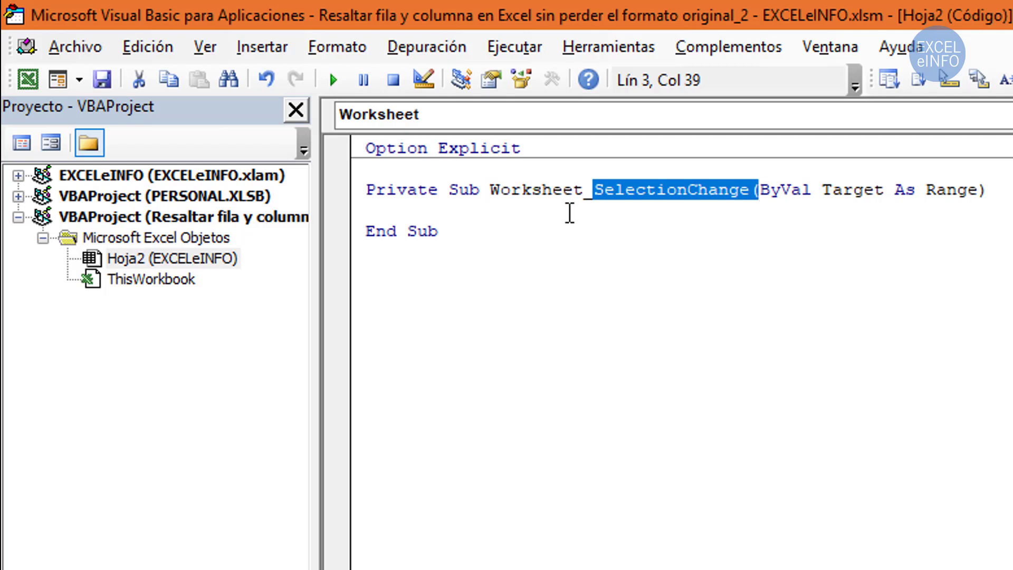
left_click(568, 210)
key("Return")
key("Return")
key("Up")
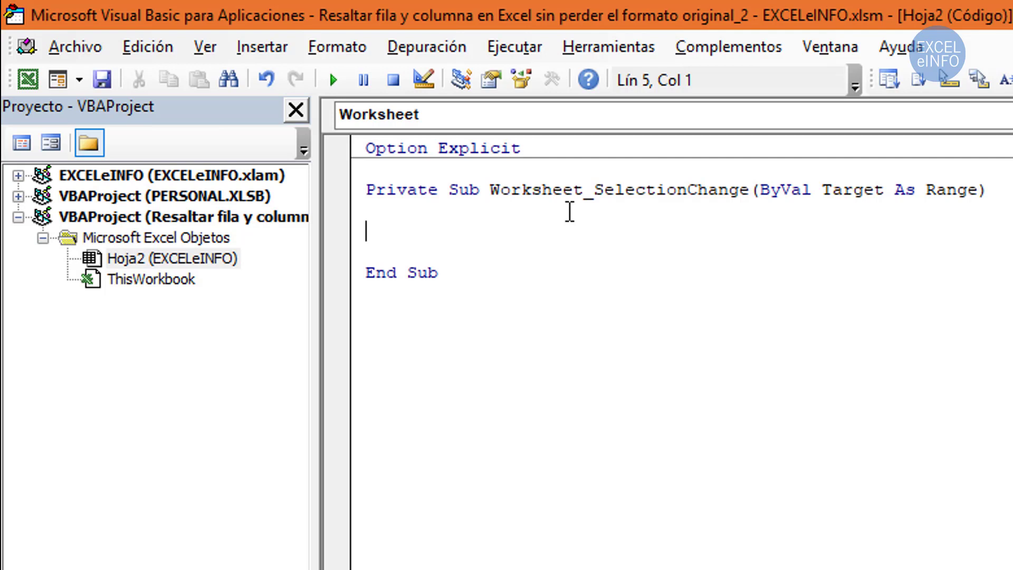
Write ActiveWorkbook.Names("NumeroFila").RefersTo = ActiveCell.Row and highlight each part to explain it.
type("activ")
type("eworkbook.")
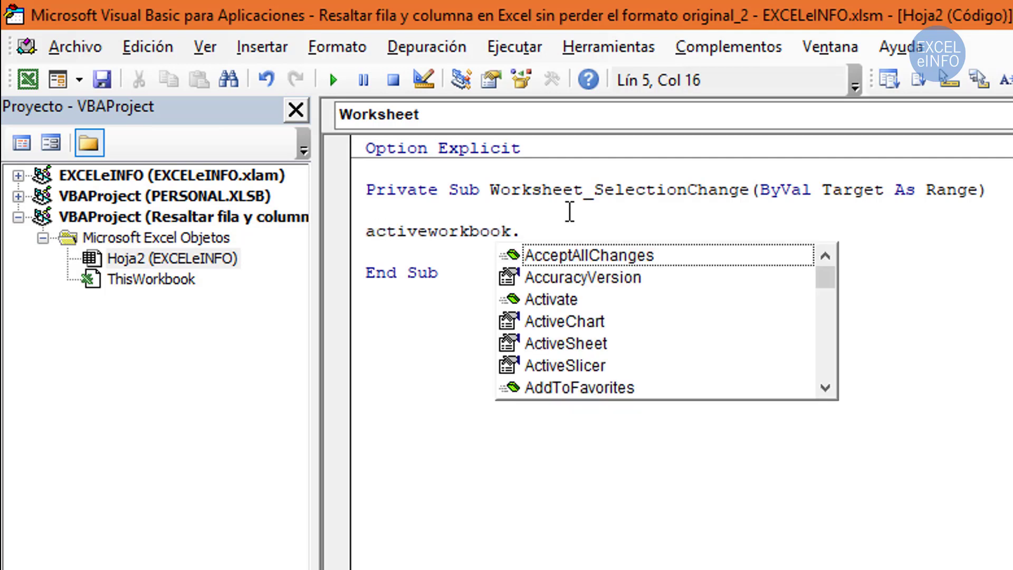
type("Na")
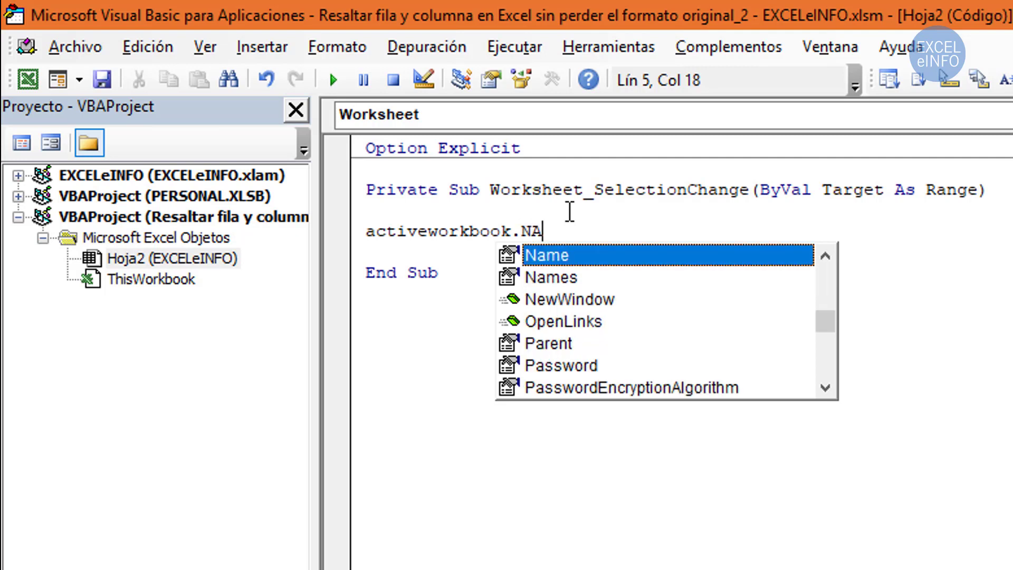
type("mes")
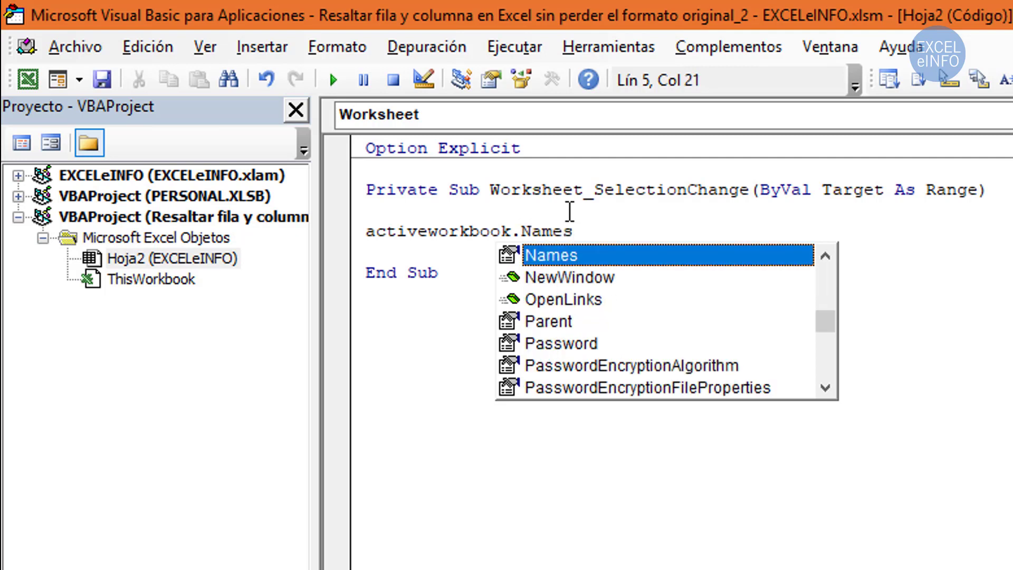
type("(")
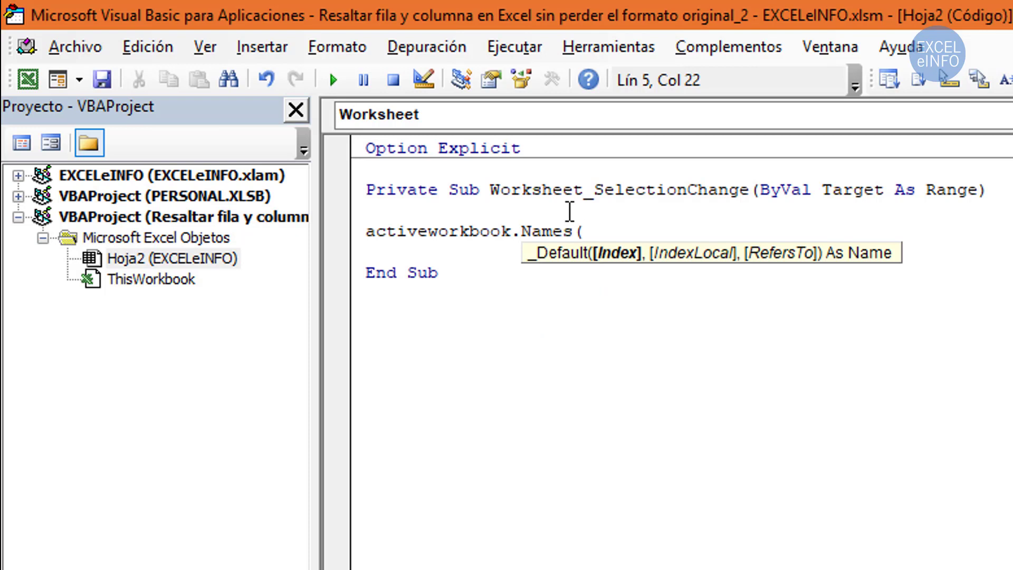
type("\"")
type("NumeroFil")
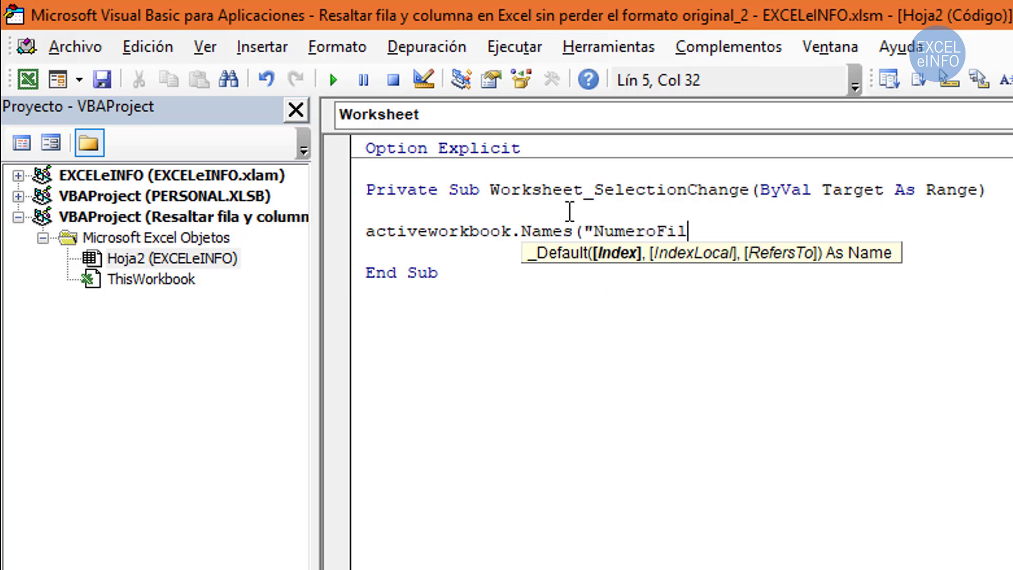
type("a\"")
type(")")
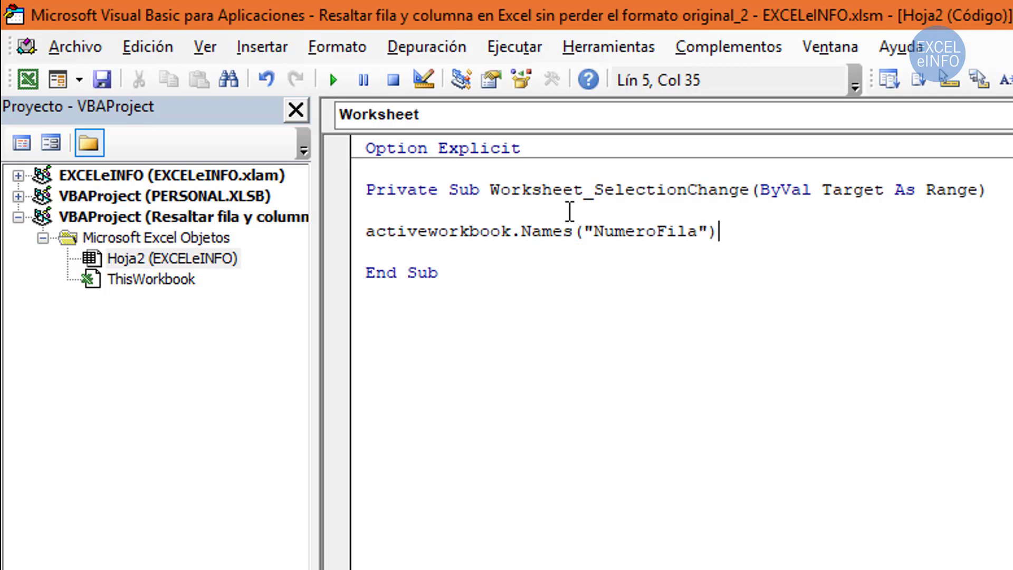
type(".")
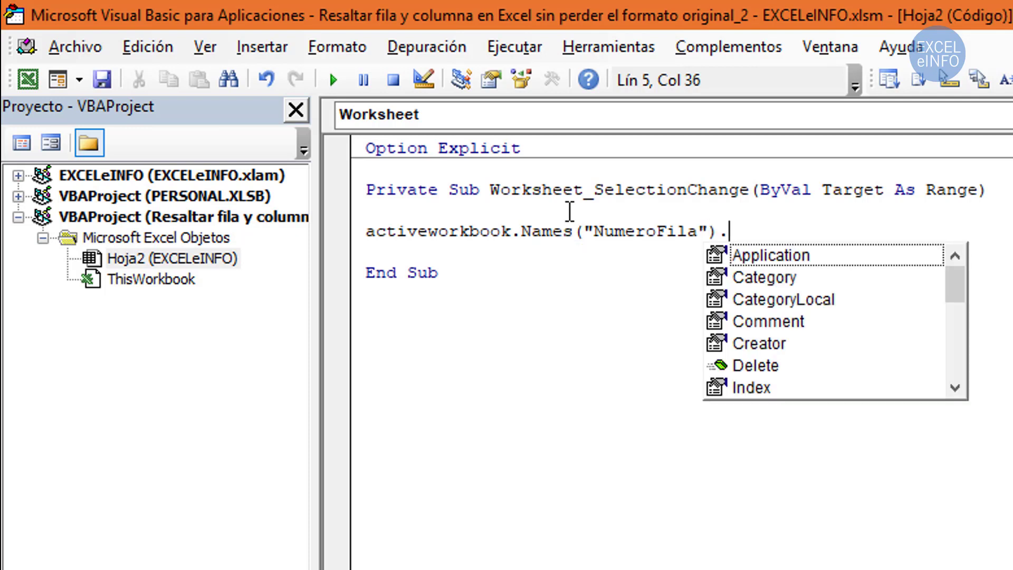
type("Re")
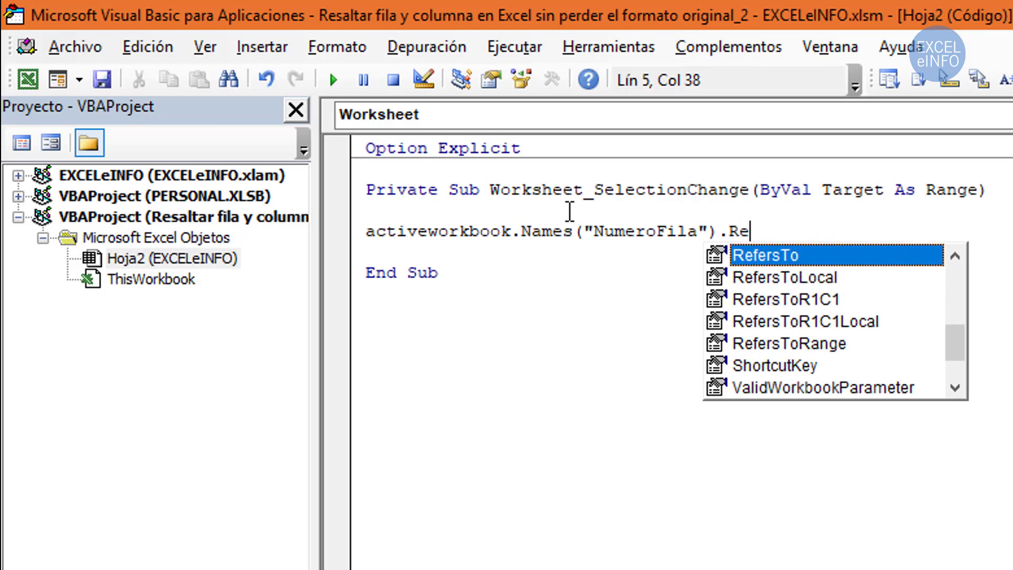
key("Tab")
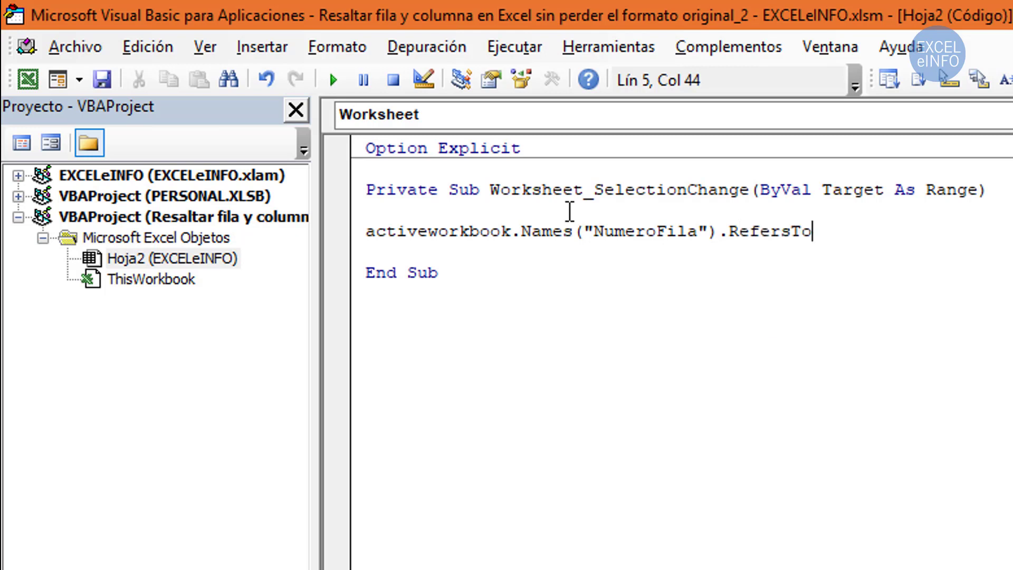
type(" = ")
type("activ")
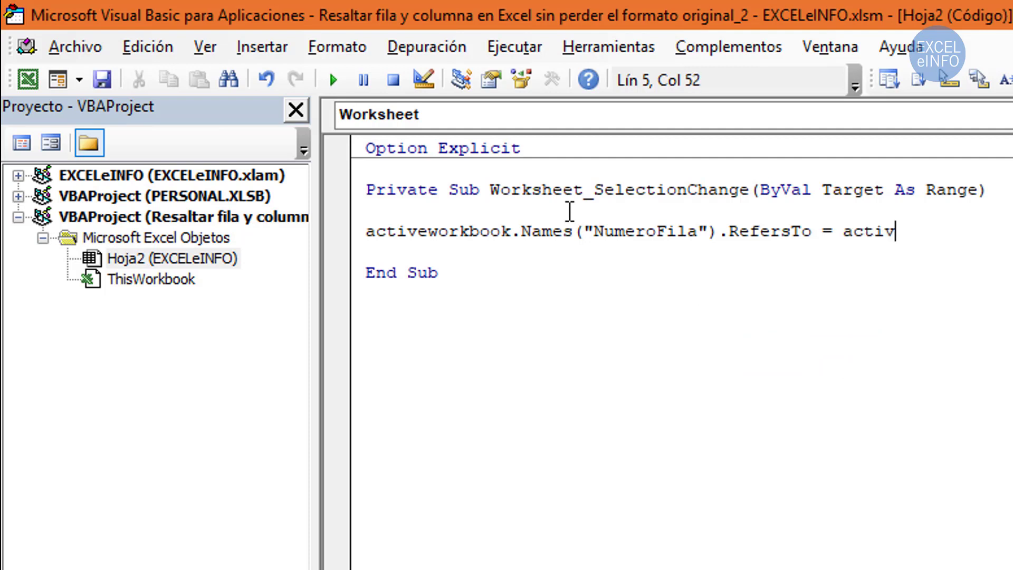
type("ecell.")
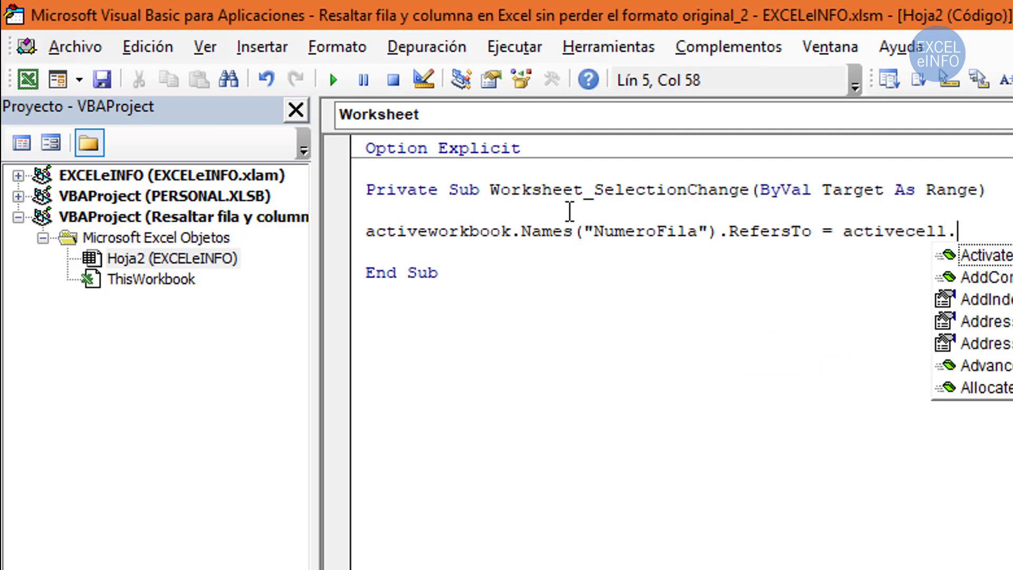
type("row")
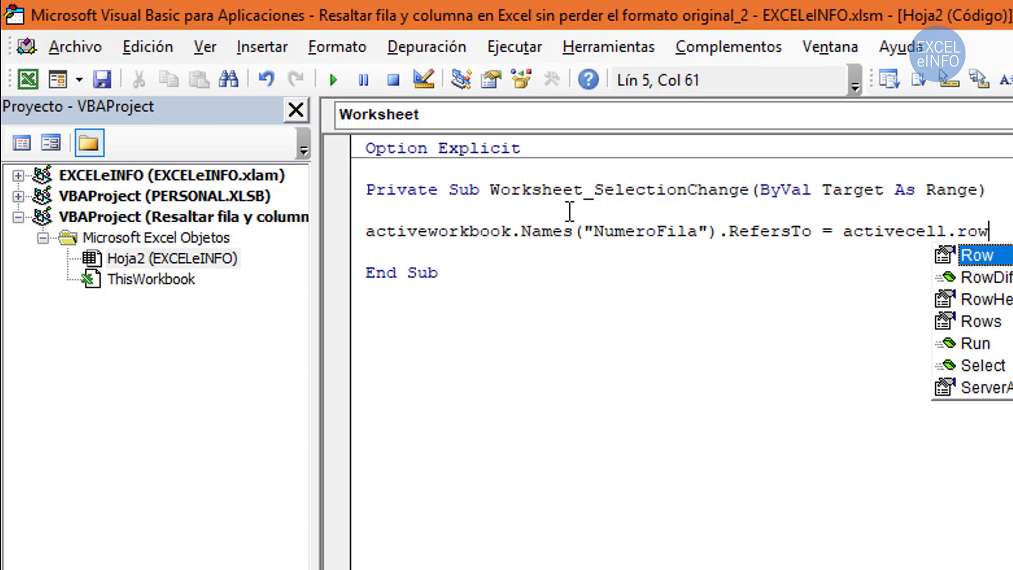
key("Return")
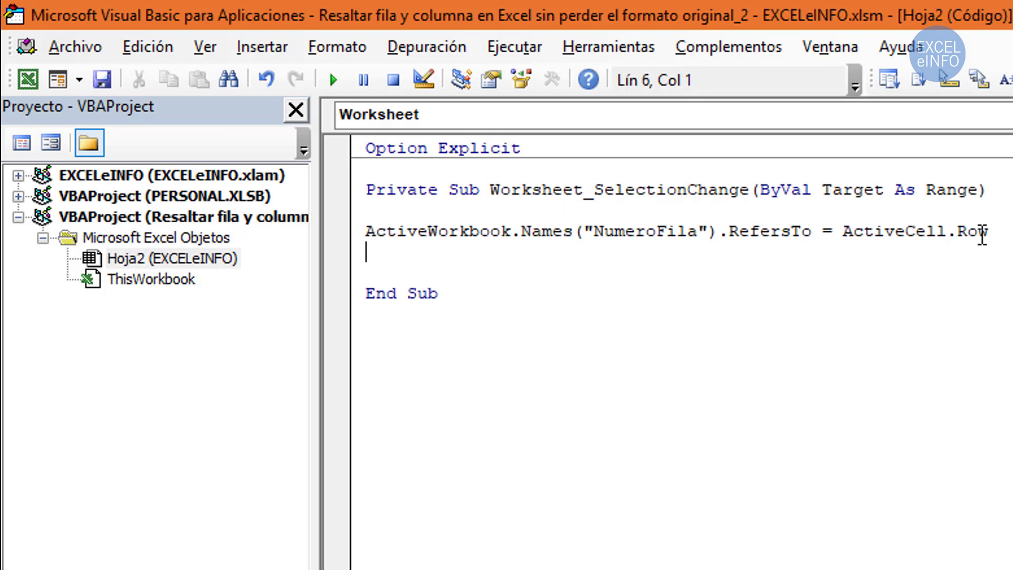
double_click(983, 232)
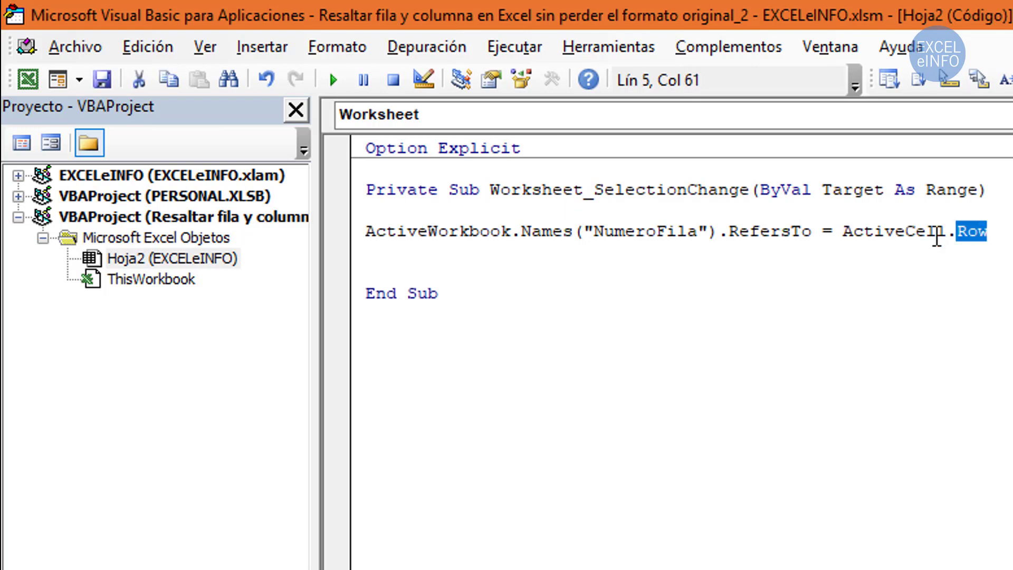
left_click_drag(843, 232, 944, 230)
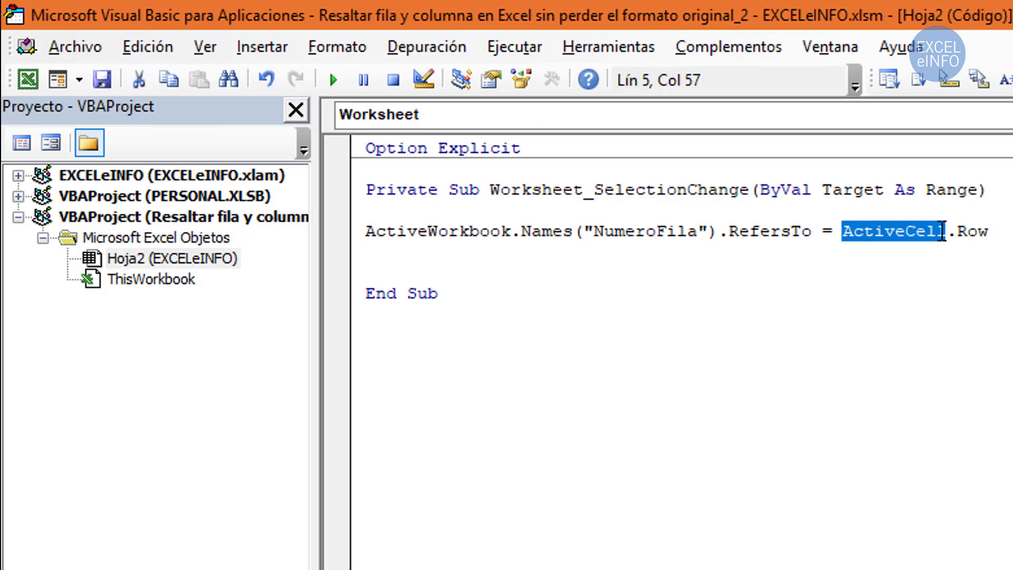
left_click(730, 233)
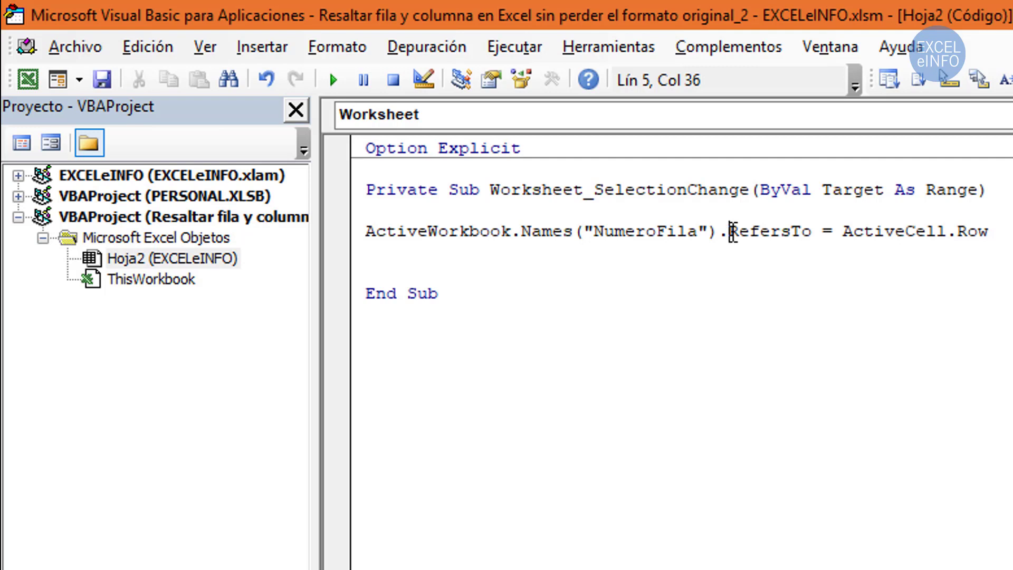
left_click_drag(733, 232, 814, 232)
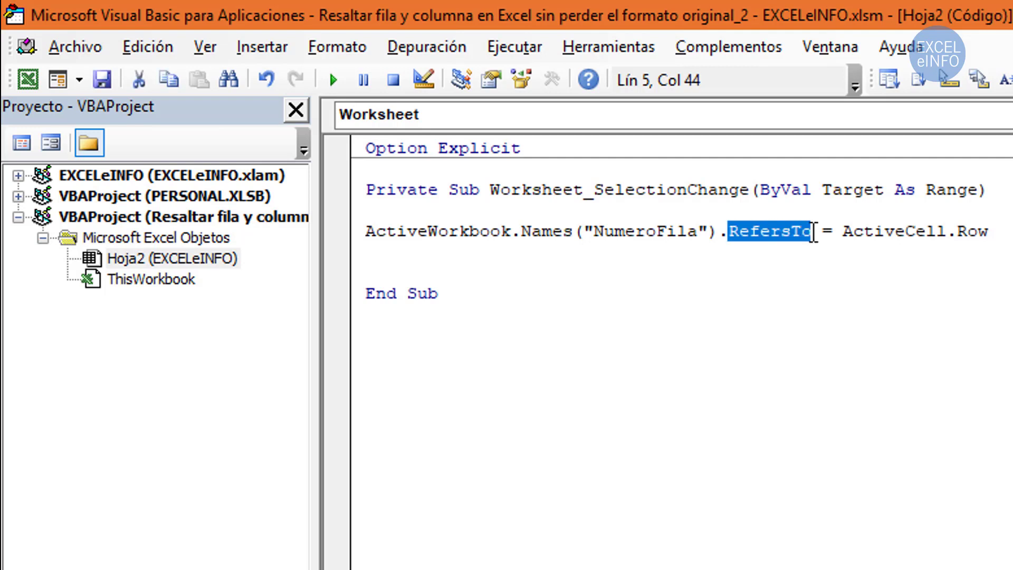
left_click_drag(593, 232, 698, 224)
left_click(522, 262)
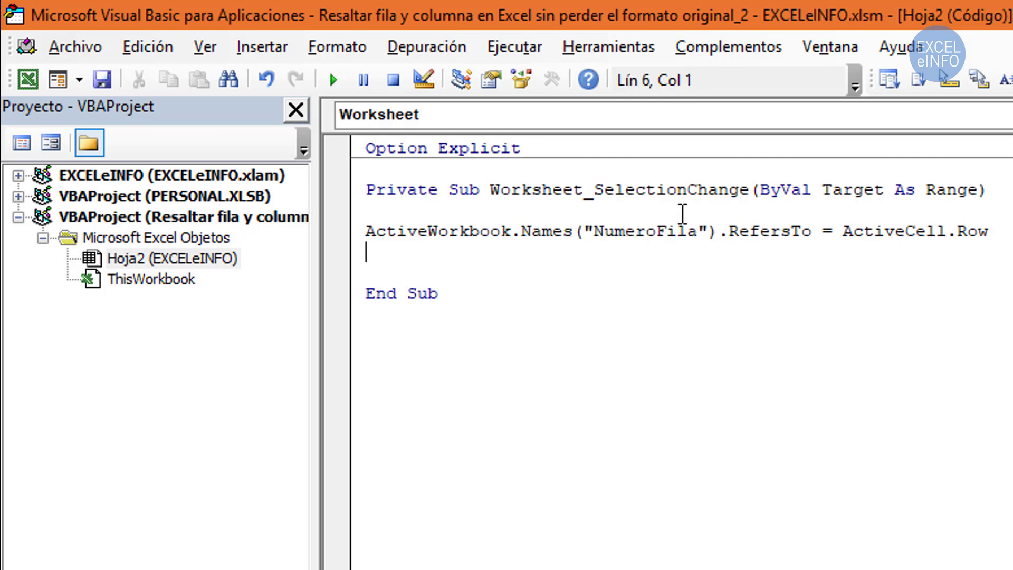
Add the line ActiveWorkbook.Names("NumeroColumna").RefersTo = ActiveCell.Column.
type("ac")
type("tiveworkbo")
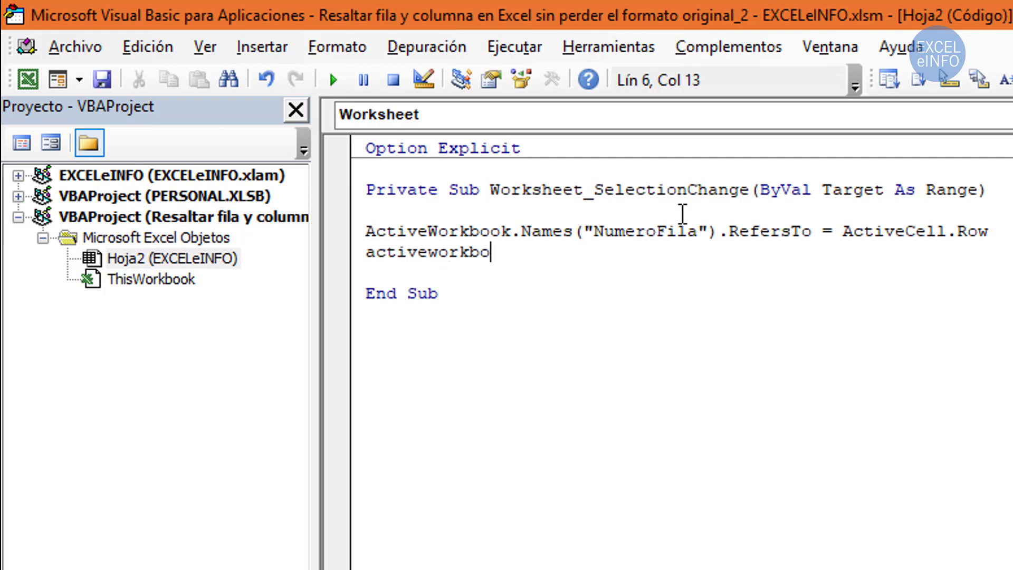
type("ok.Na")
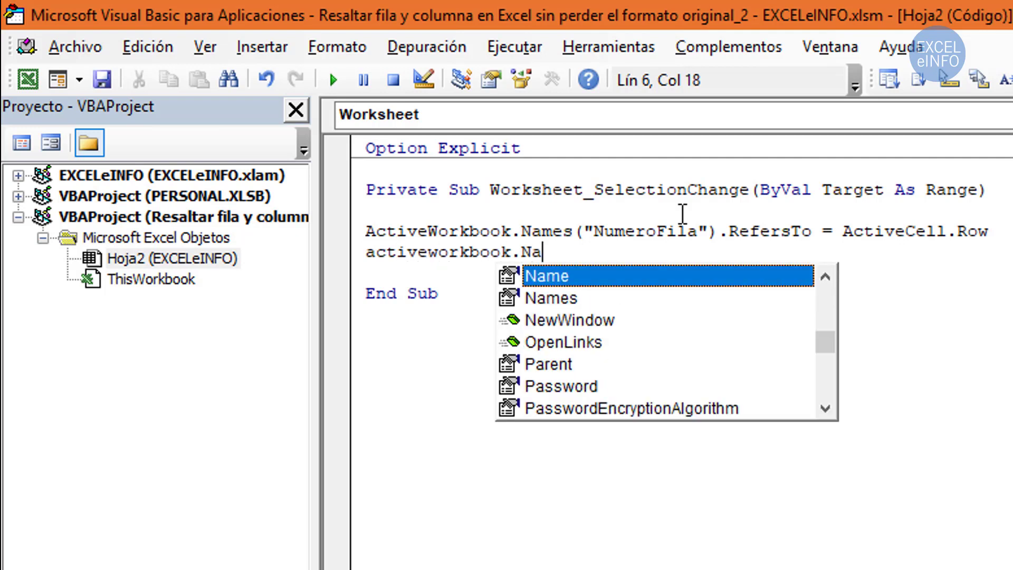
type("mes(\"")
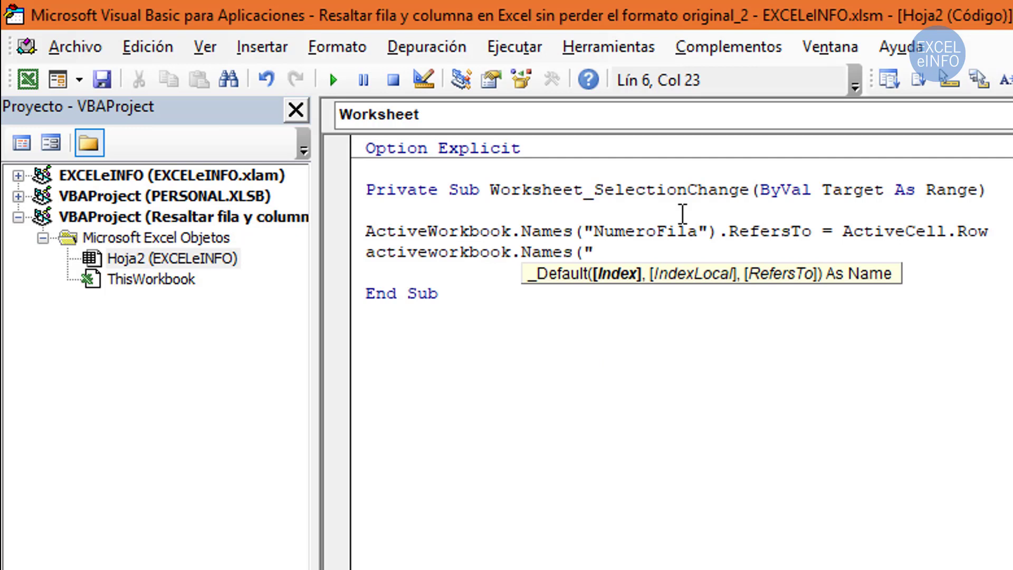
type("Numero")
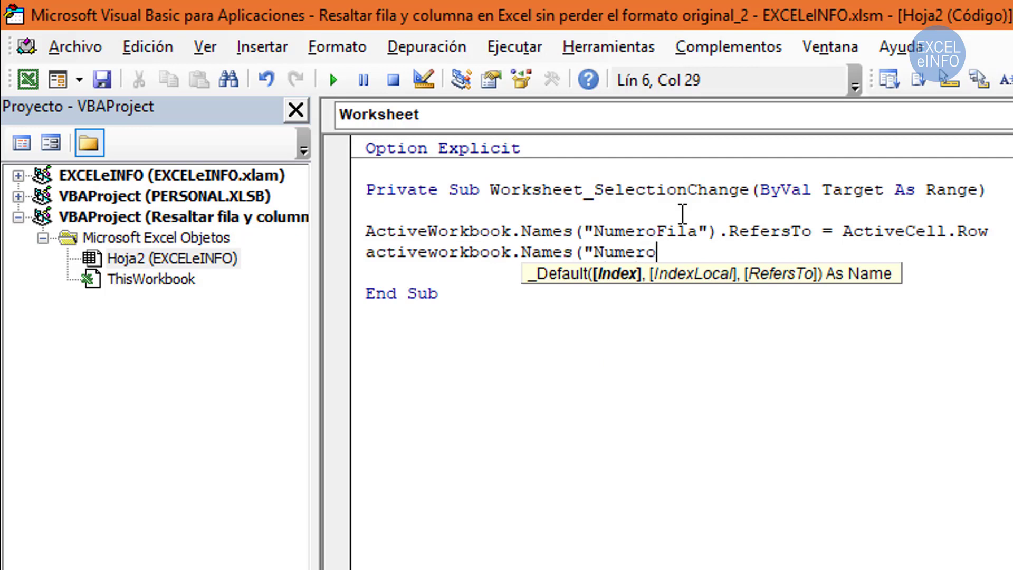
type("Columna")
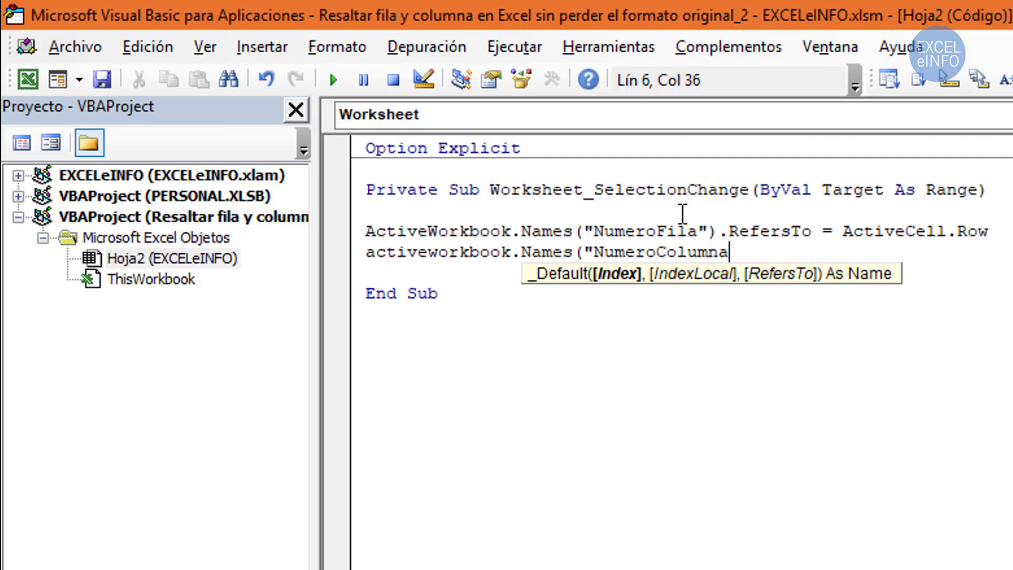
type("\"")
type(").")
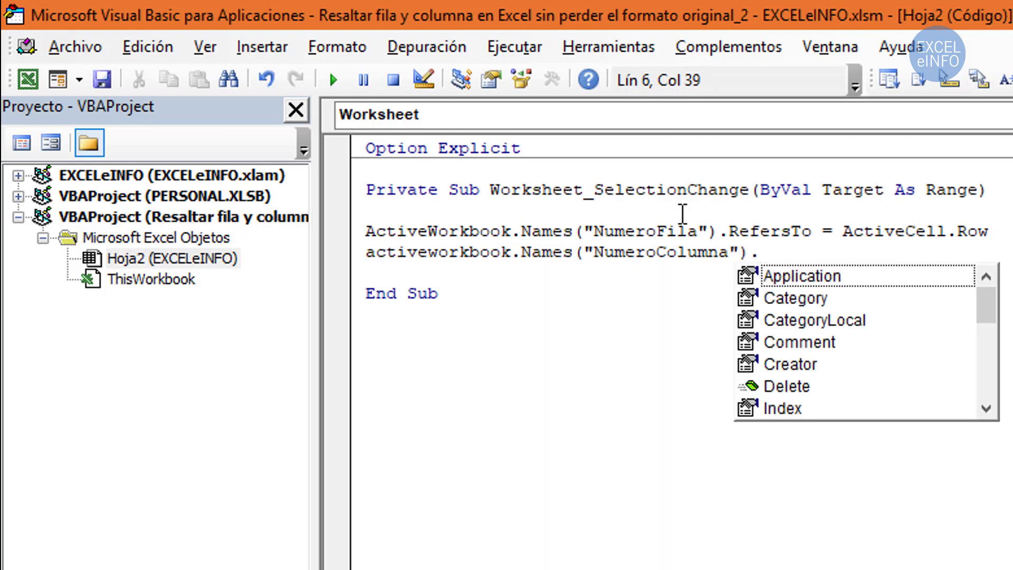
type("Re")
key("Tab")
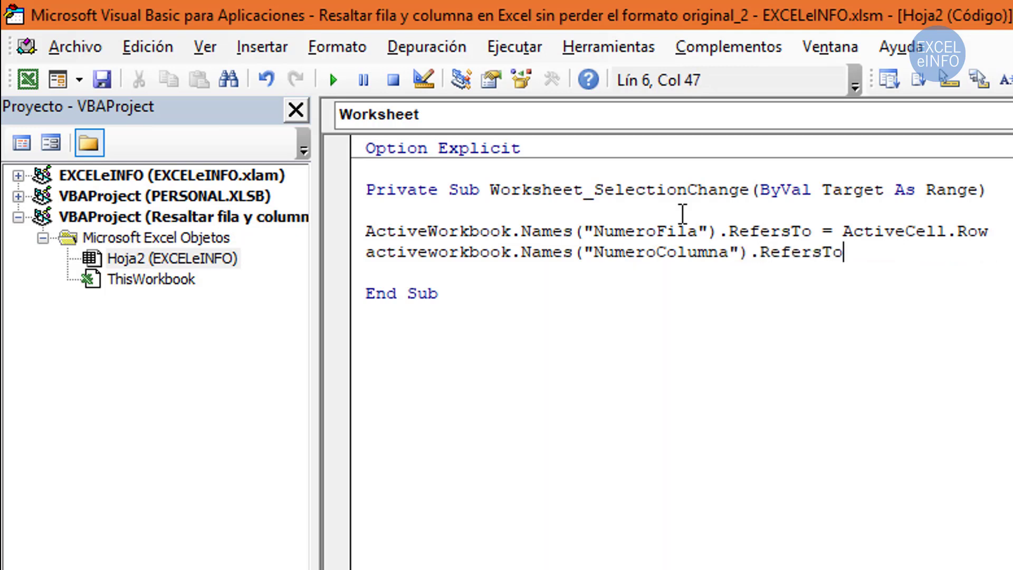
type(" = ")
type("acti")
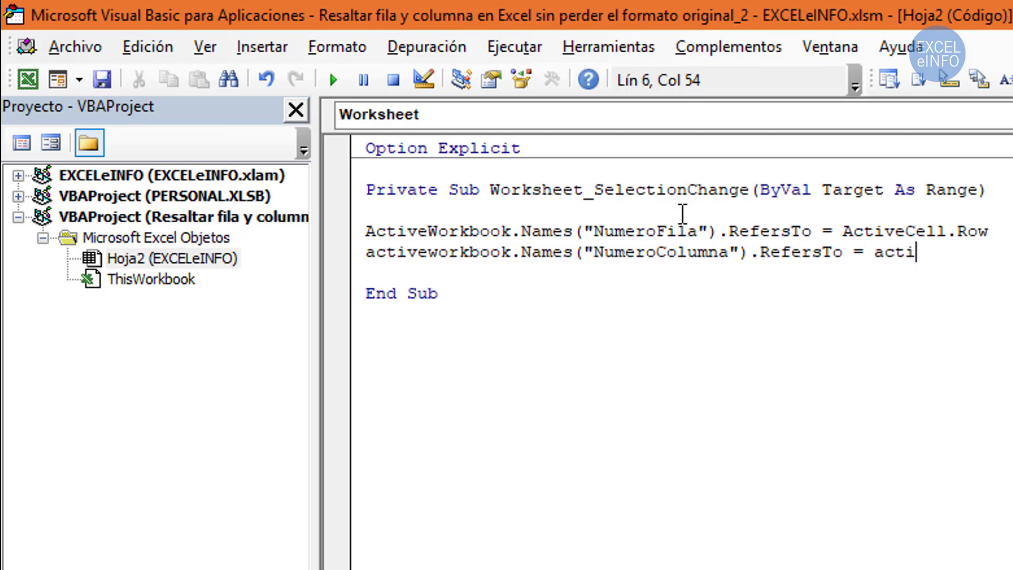
type("ve")
type("ce")
type("ll.colum")
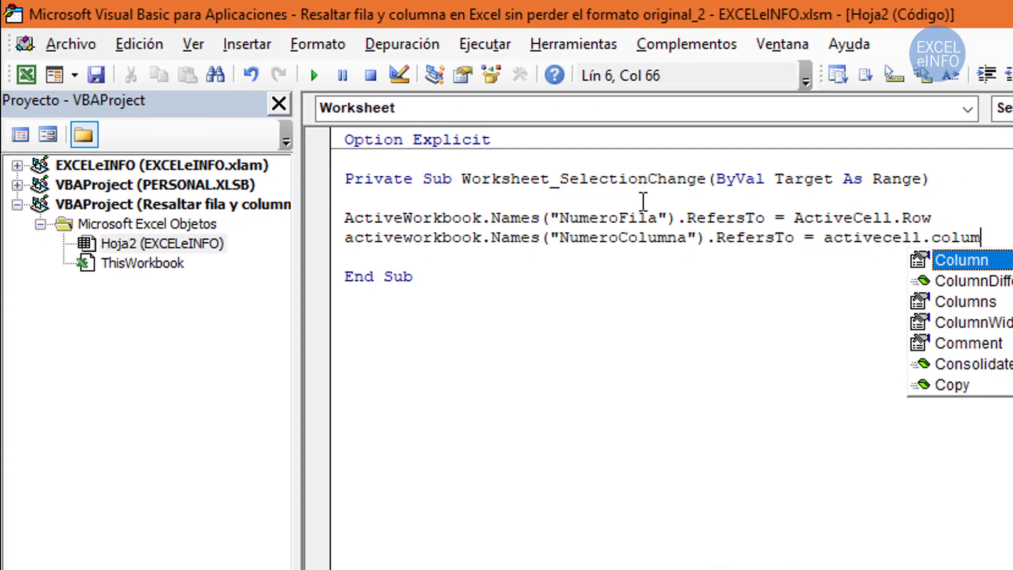
key("Return")
Highlight Column, ActiveCell, NumeroColumna and SelectionChange to explain the code, then return to Excel.
double_click(880, 219)
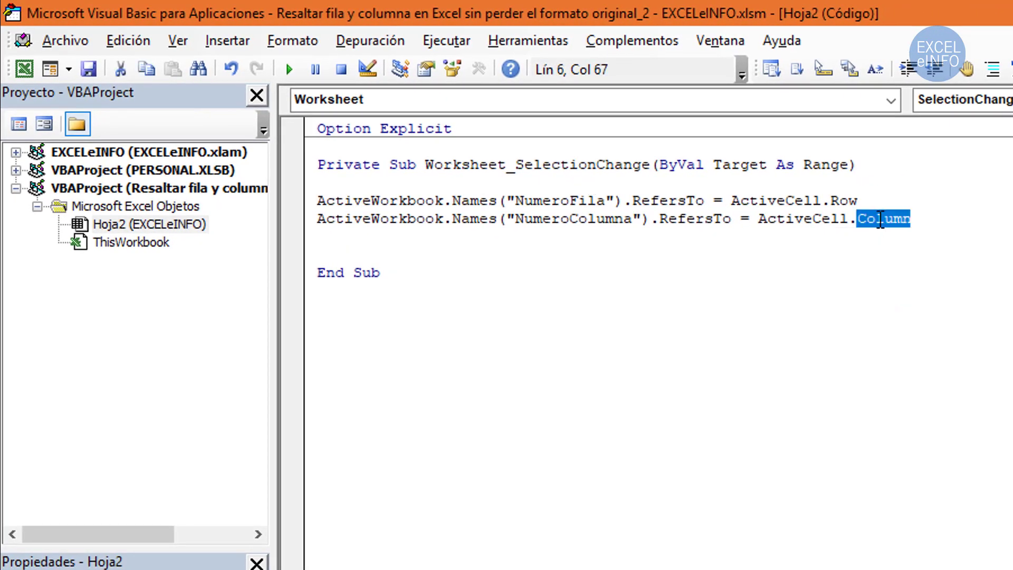
left_click_drag(759, 219, 849, 219)
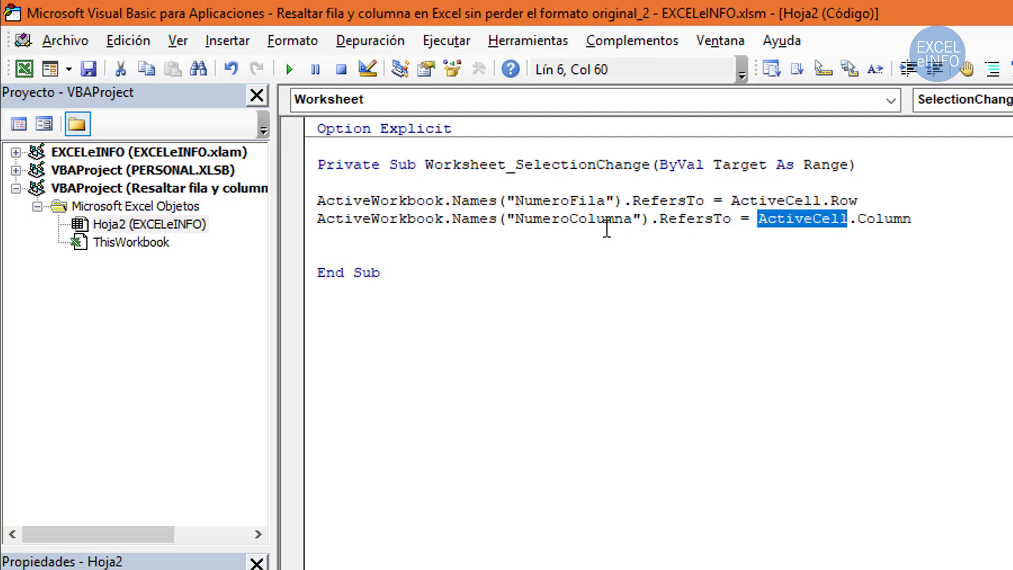
left_click_drag(515, 218, 641, 219)
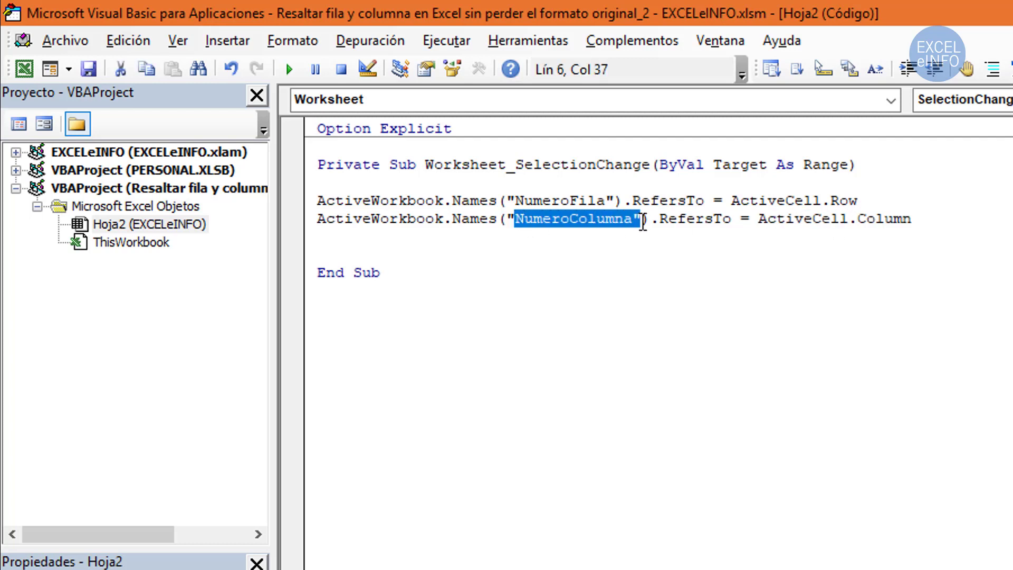
left_click(443, 218)
left_click_drag(970, 219, 267, 202)
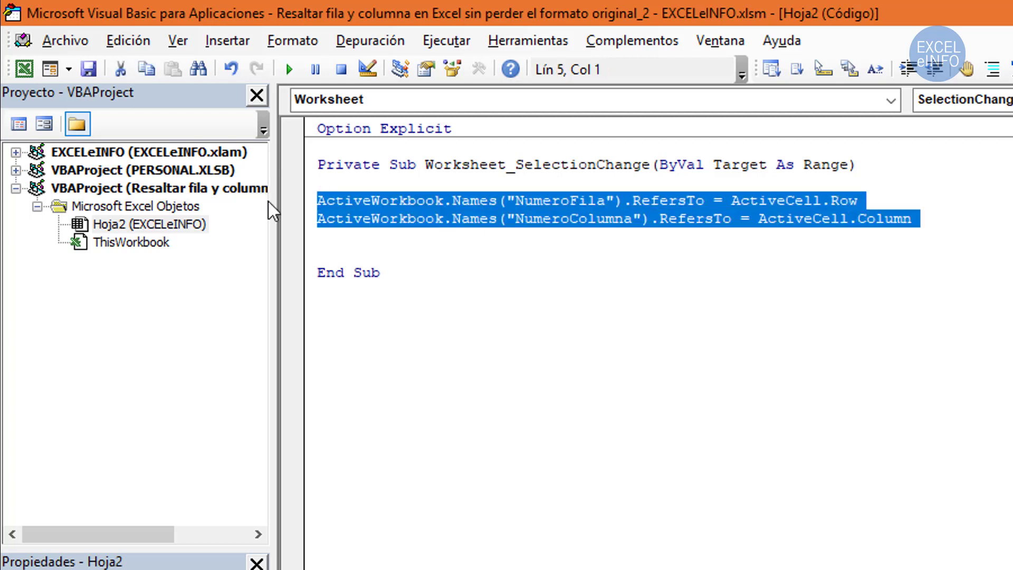
left_click_drag(516, 164, 651, 164)
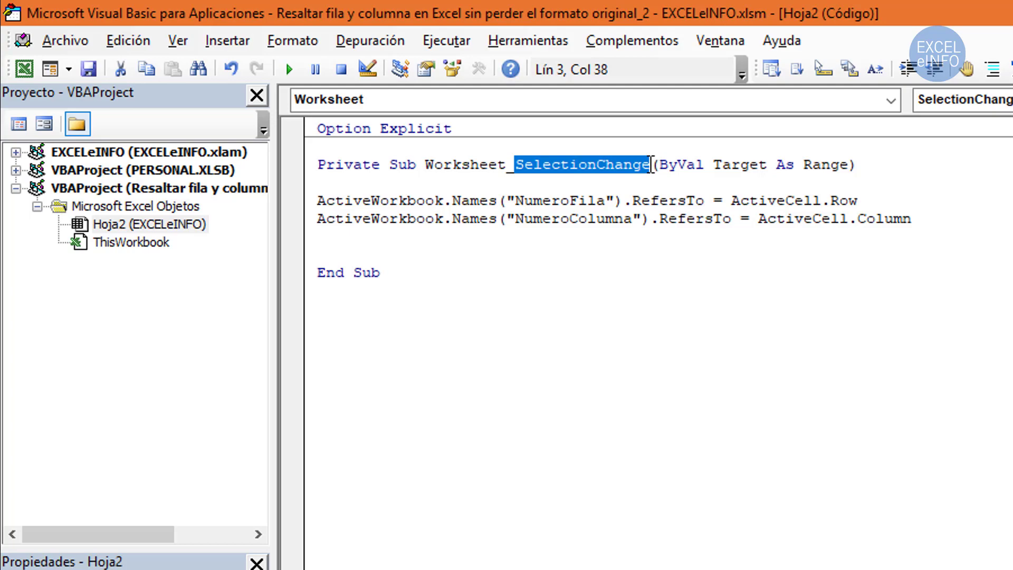
key("alt+F11")
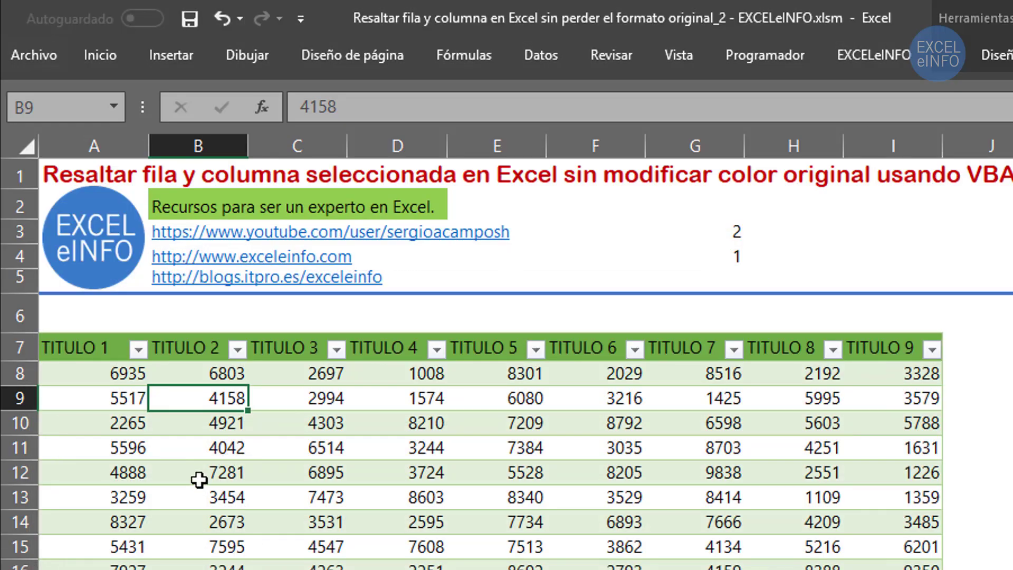
Select B12, B9, A8, B8, C8 and C9 to watch the G3 and G4 numbers update.
left_click(199, 479)
left_click(186, 399)
left_click(118, 375)
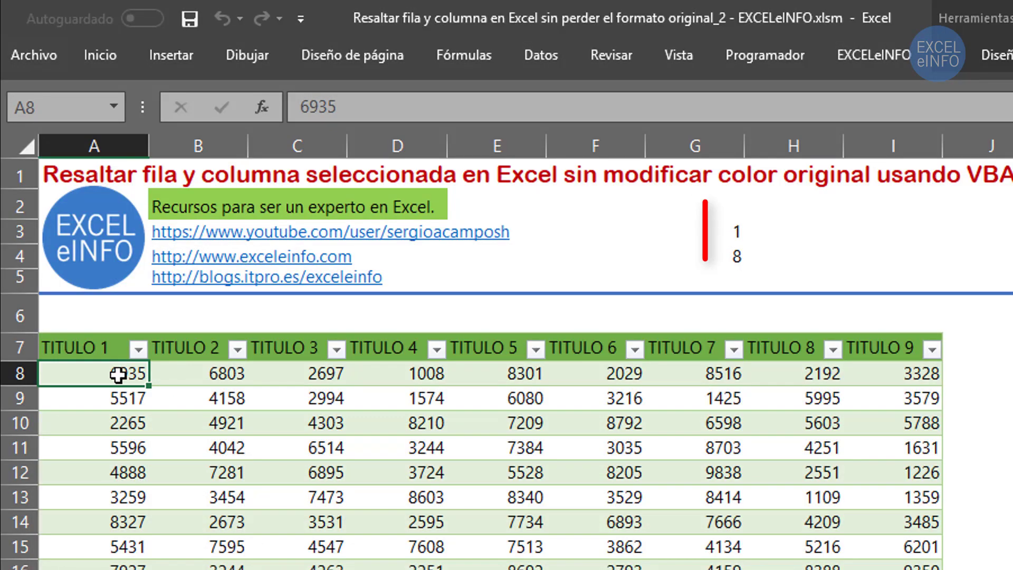
left_click(218, 371)
left_click(269, 372)
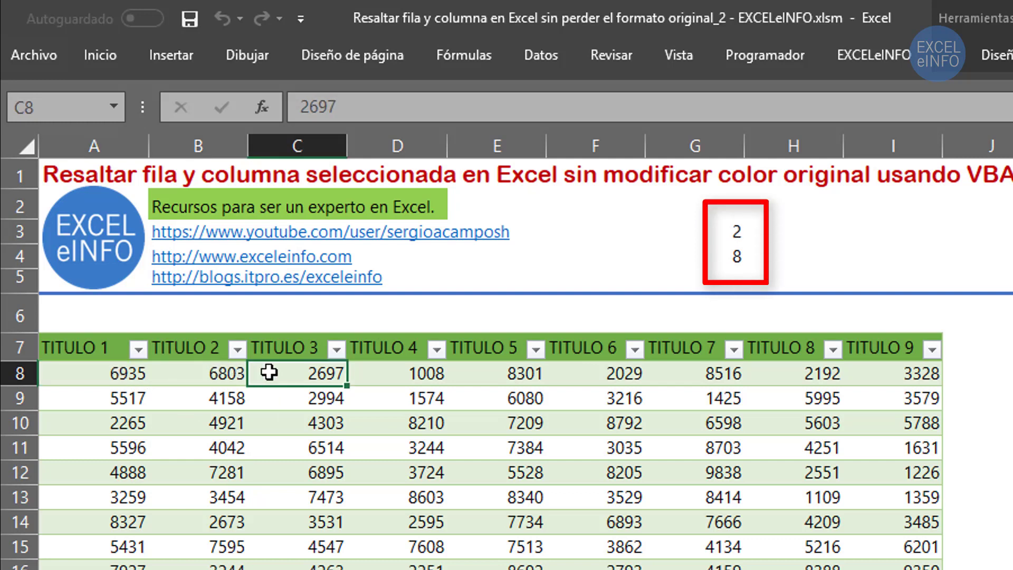
left_click(290, 400)
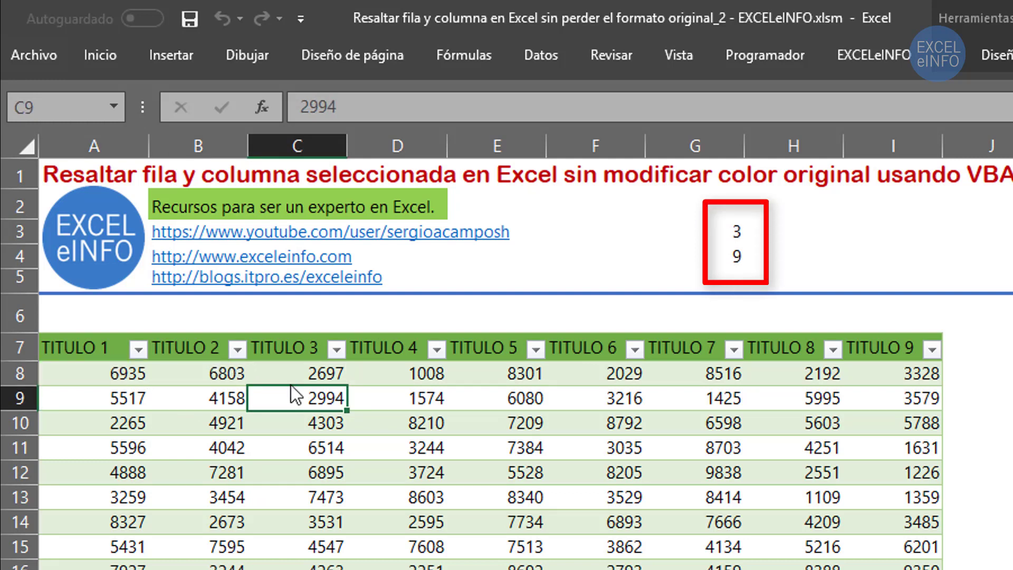
left_click(295, 372)
Inspect G3's =NumeroColumna formula alongside G4 while reselecting C8 and A8, then return to VBA.
left_click(709, 230)
left_click_drag(743, 244, 705, 254)
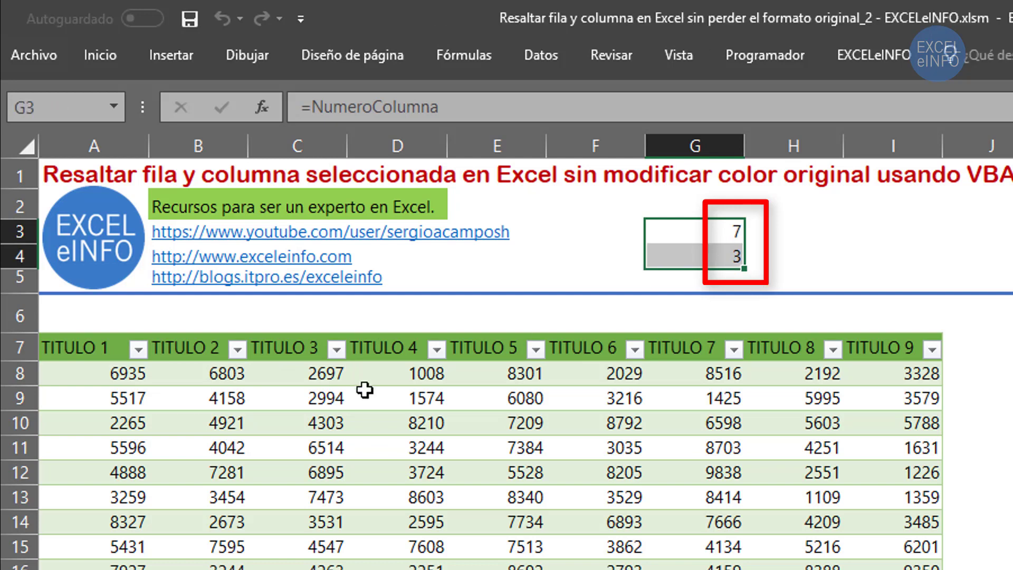
left_click(301, 373)
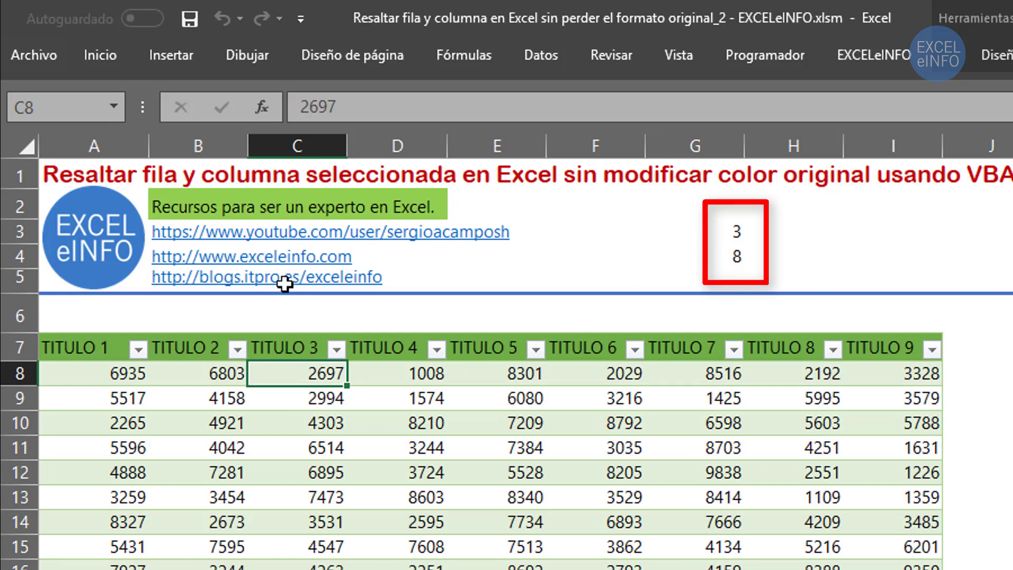
left_click(727, 228)
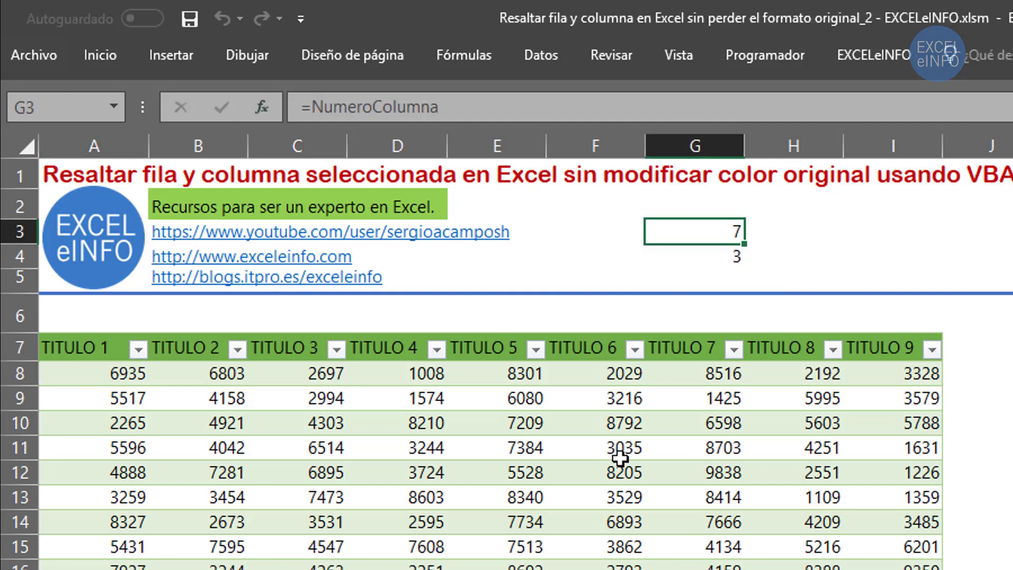
left_click_drag(703, 245, 708, 250)
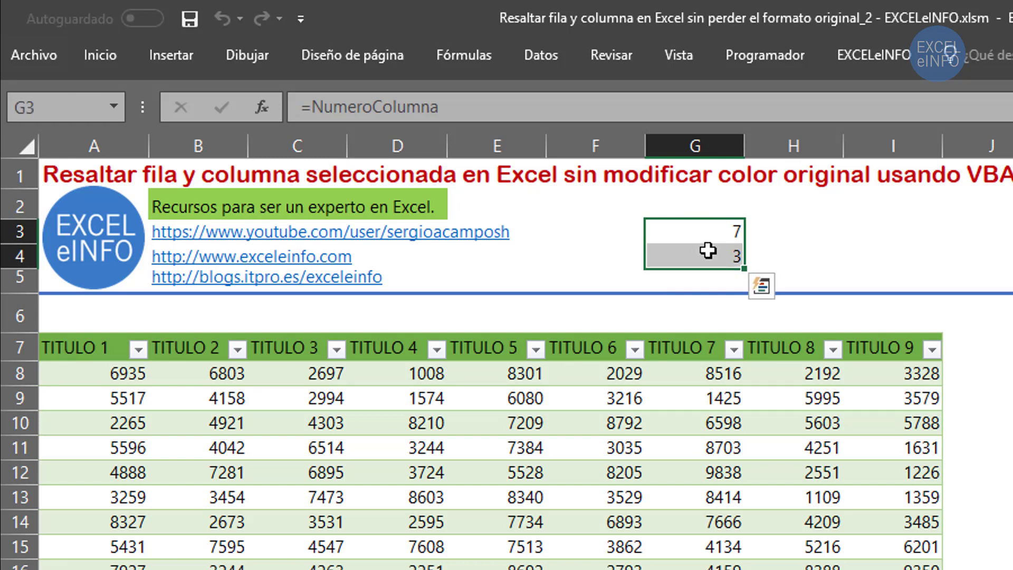
left_click(108, 381)
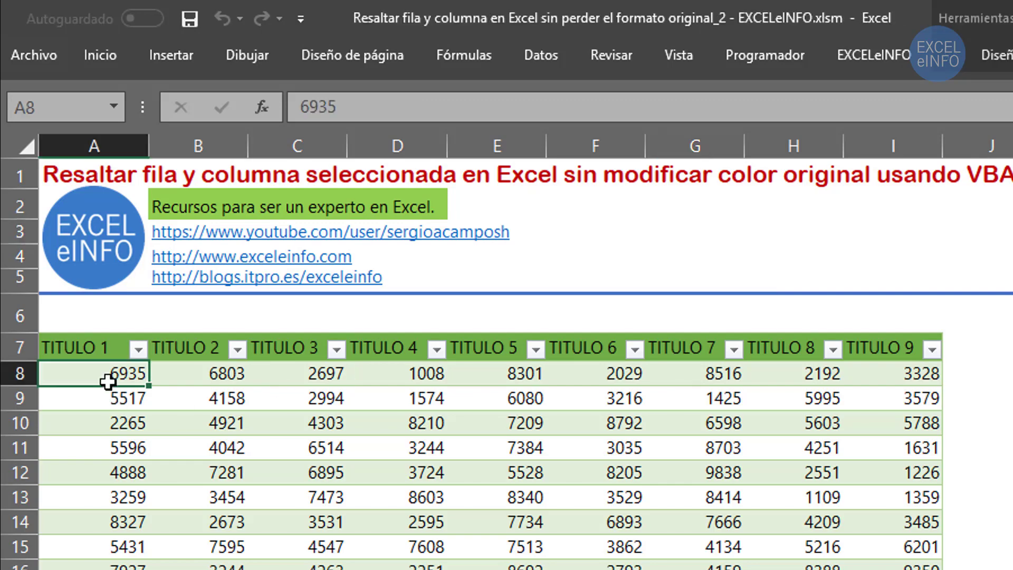
key("alt+Tab")
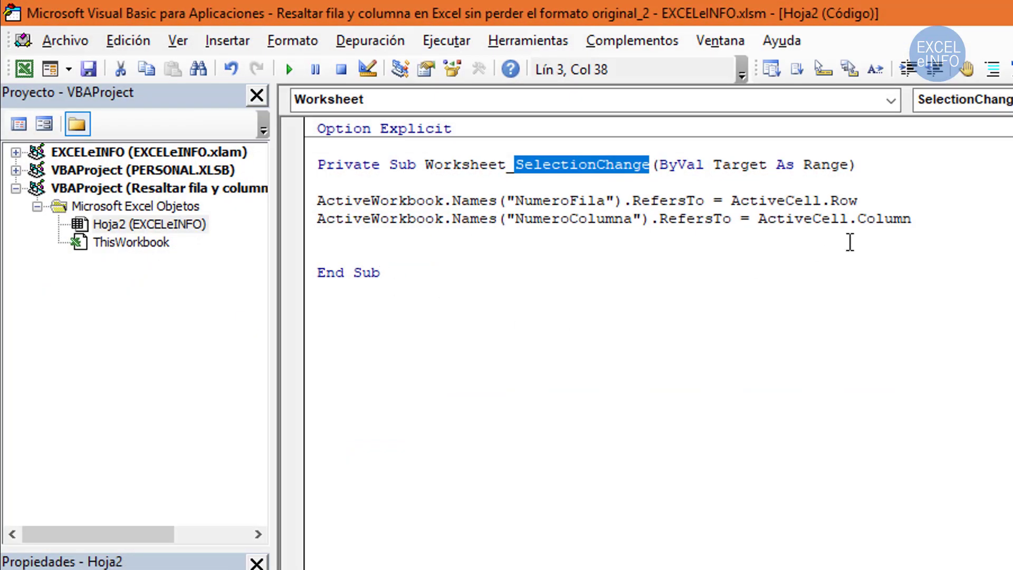
Highlight code lines 5–6 that update NumeroFila and NumeroColumna, then switch back to Excel.
mouse_move(936, 218)
left_mouse_down()
mouse_move(305, 214)
mouse_move(305, 204)
left_mouse_up()
left_click(568, 206)
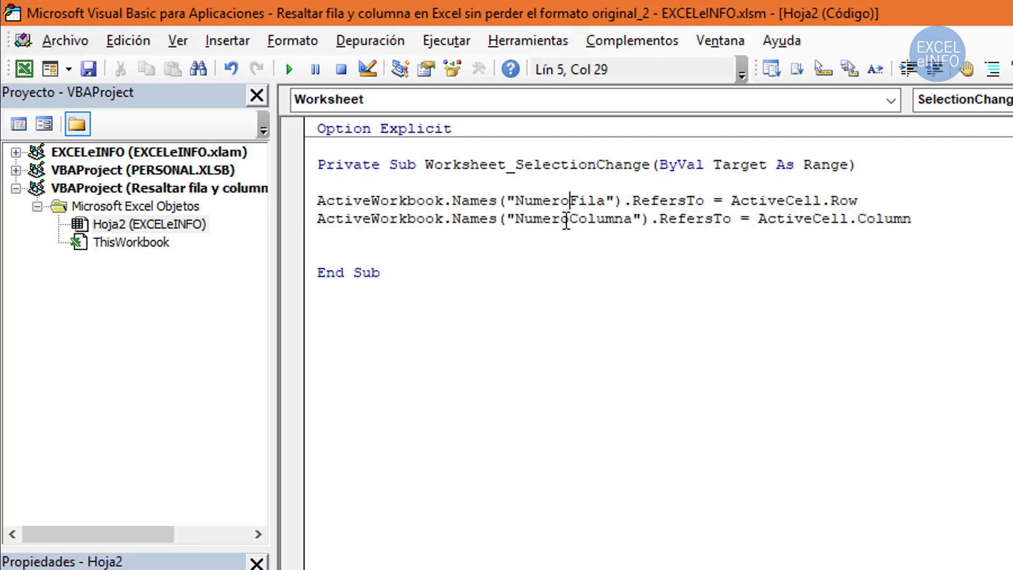
left_click(566, 219)
key("alt+Tab")
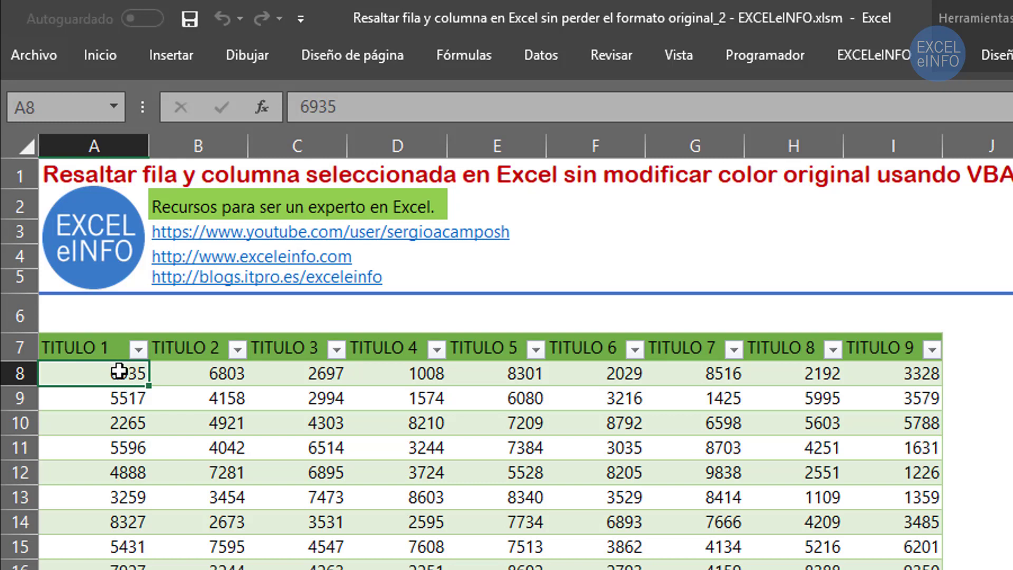
Select the table and start a formula rule =FILA(A8)=NúmeroFila with a relative A8.
left_click_drag(119, 371, 891, 567)
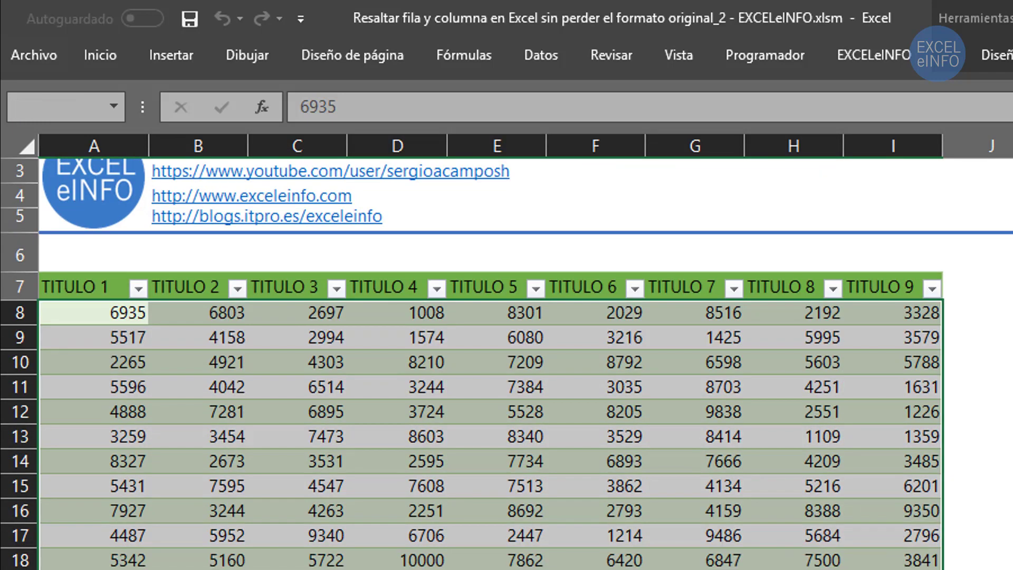
scroll(507, 364, "up", 1)
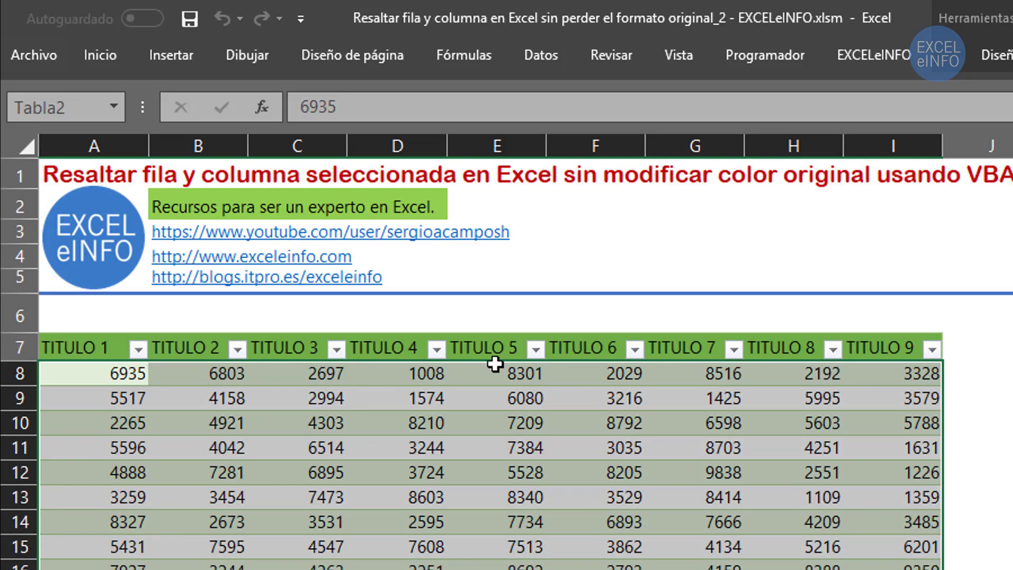
left_click(102, 51)
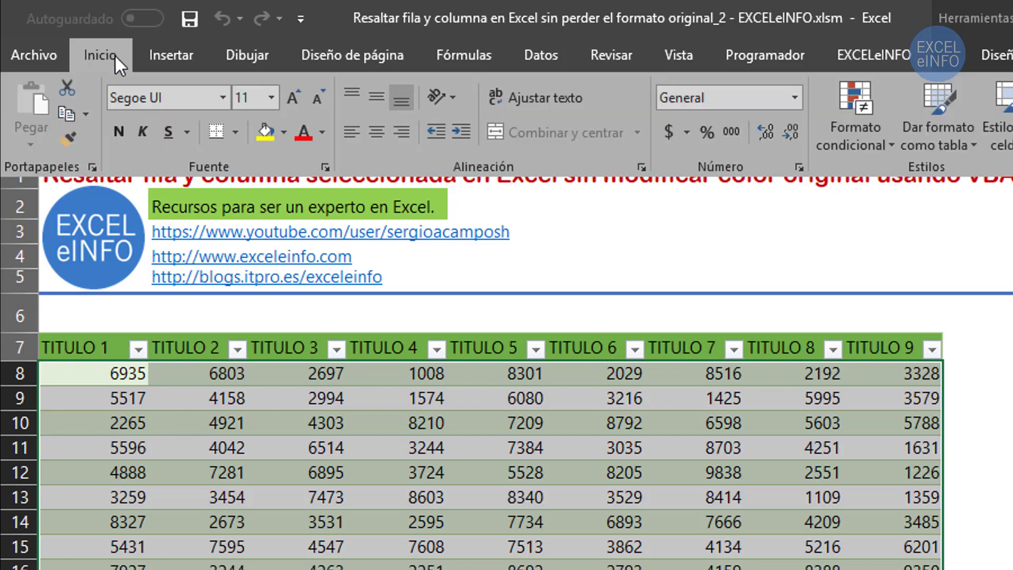
left_click(849, 121)
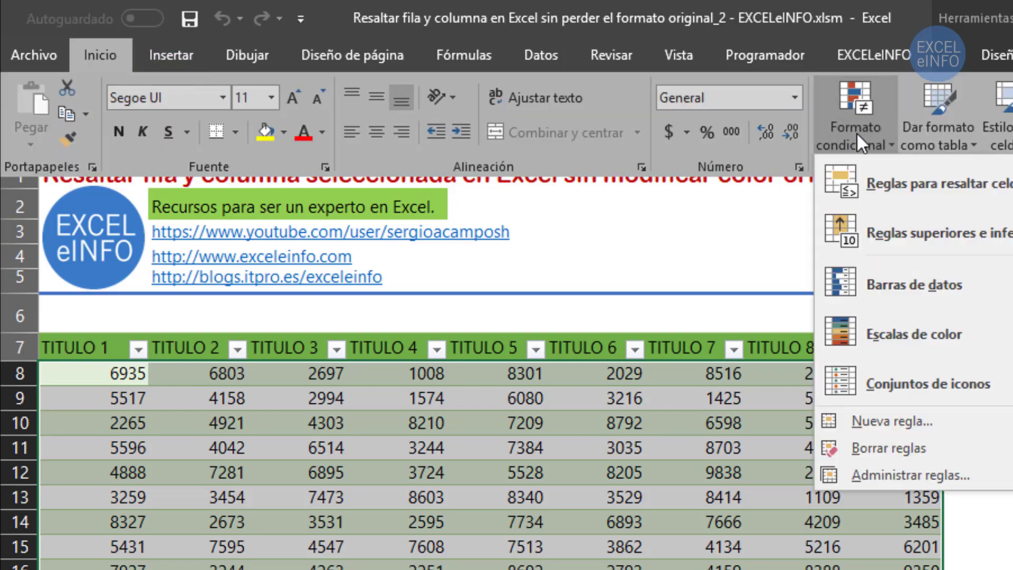
left_click(930, 420)
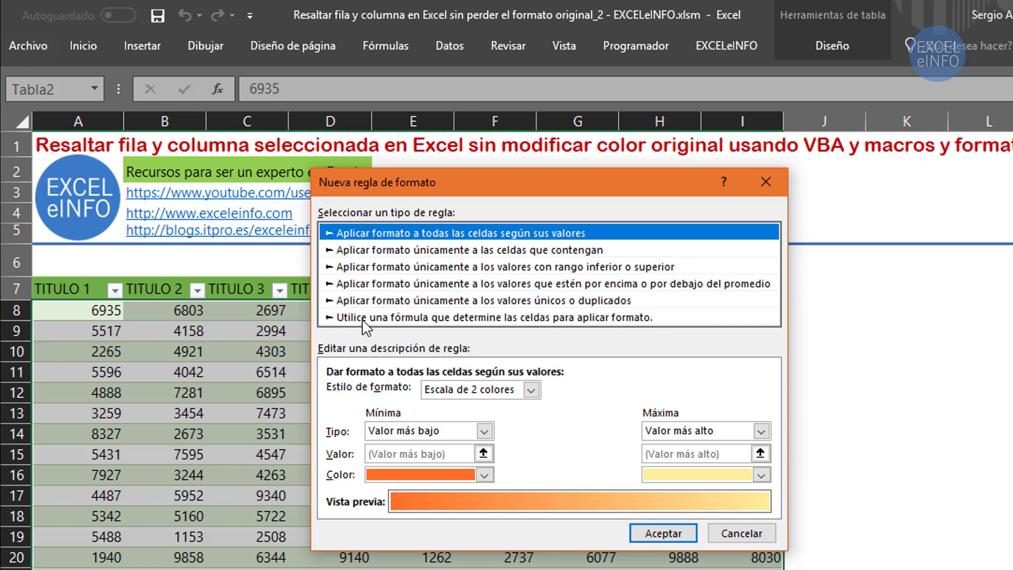
left_click(364, 318)
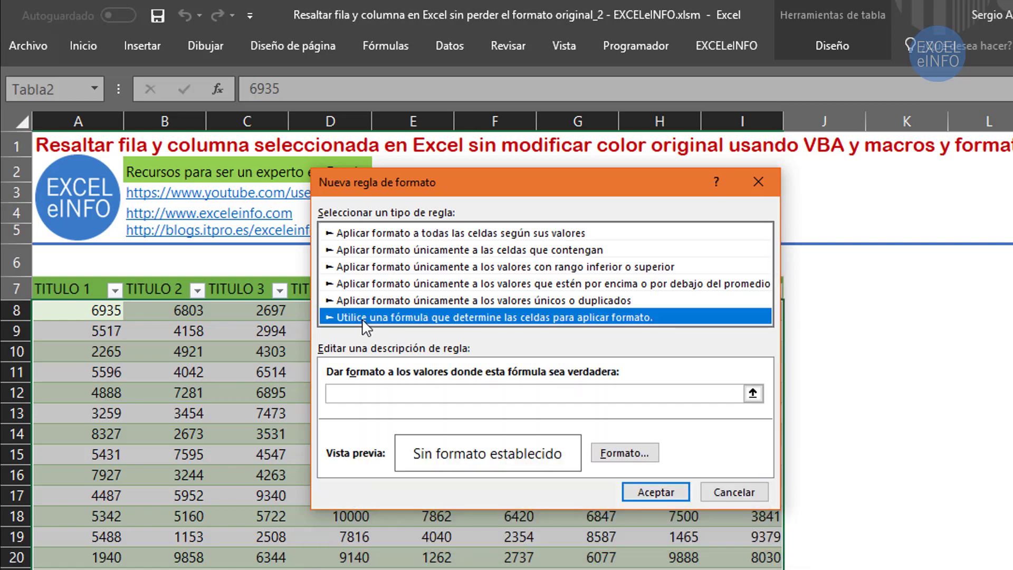
left_click(368, 392)
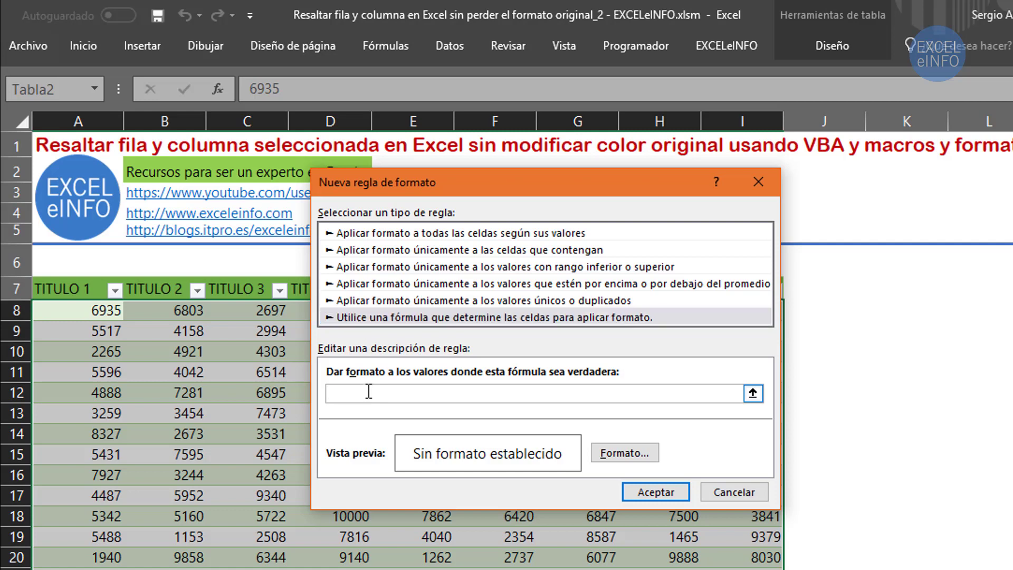
type("=")
type("FILA(")
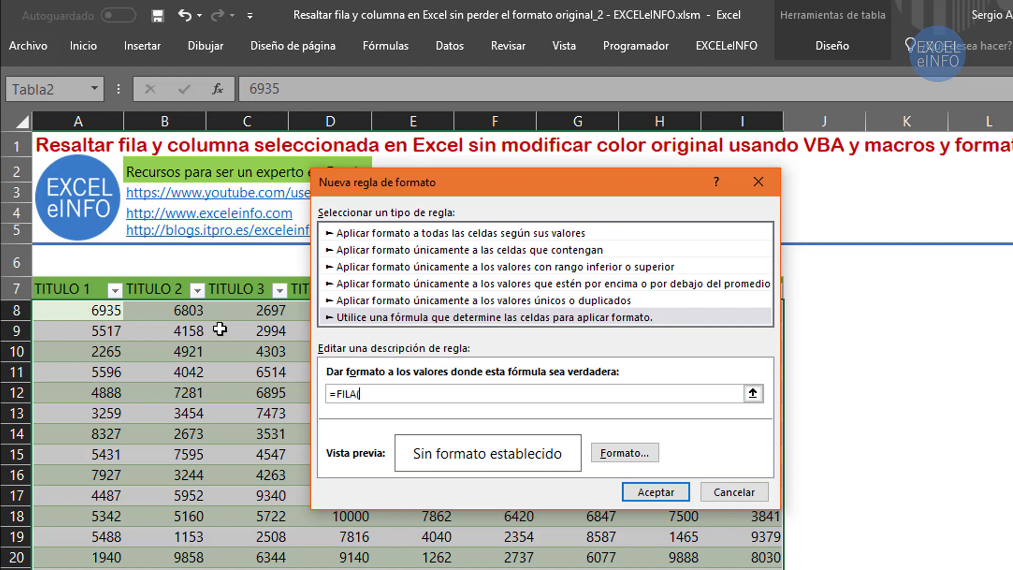
left_click(108, 310)
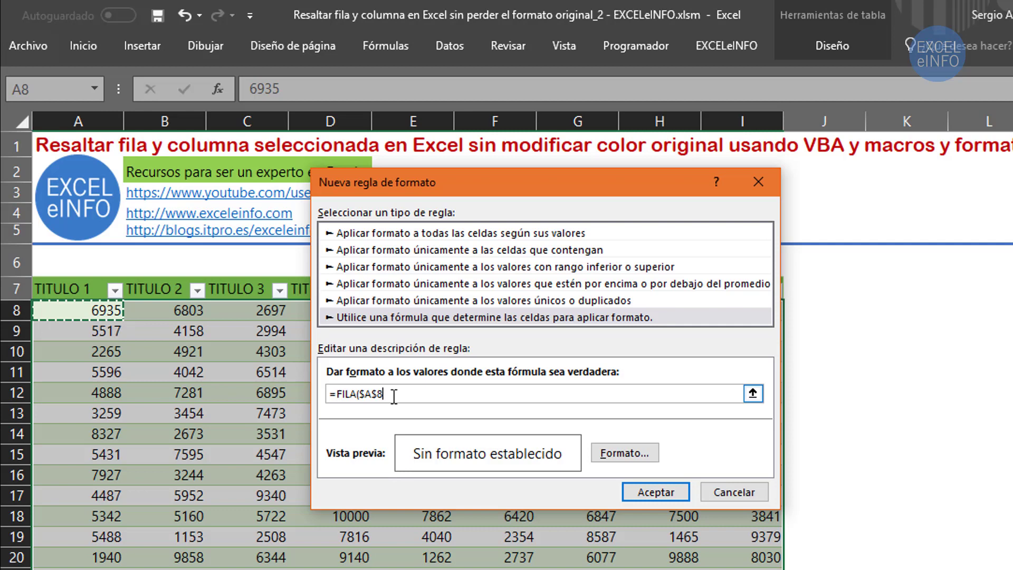
key("F4")
key("F4")
key("F4")
type(")")
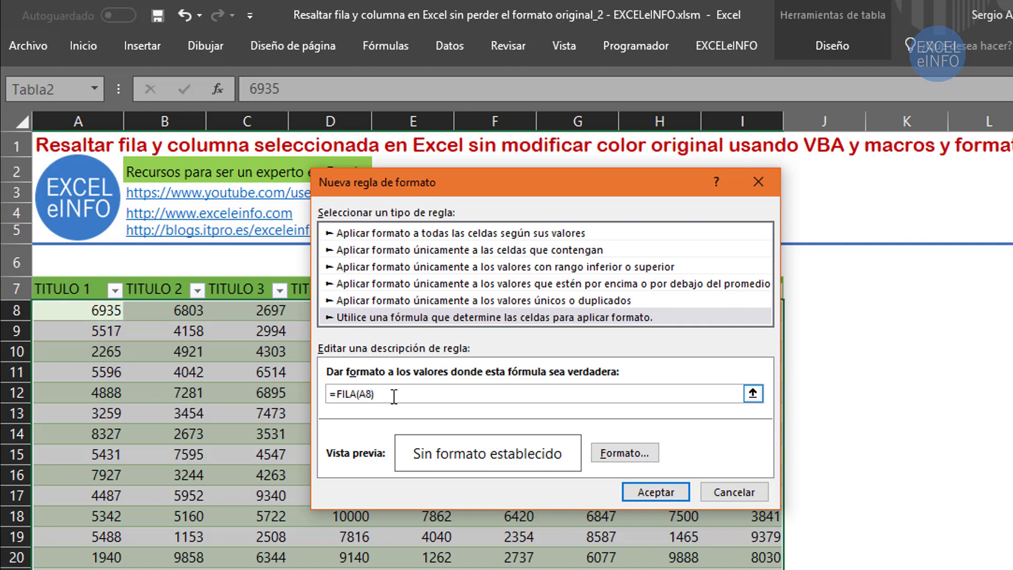
type("=")
type("Nú")
type("meroF")
type("ila")
Give the row rule a yellow fill and confirm it.
left_click(623, 455)
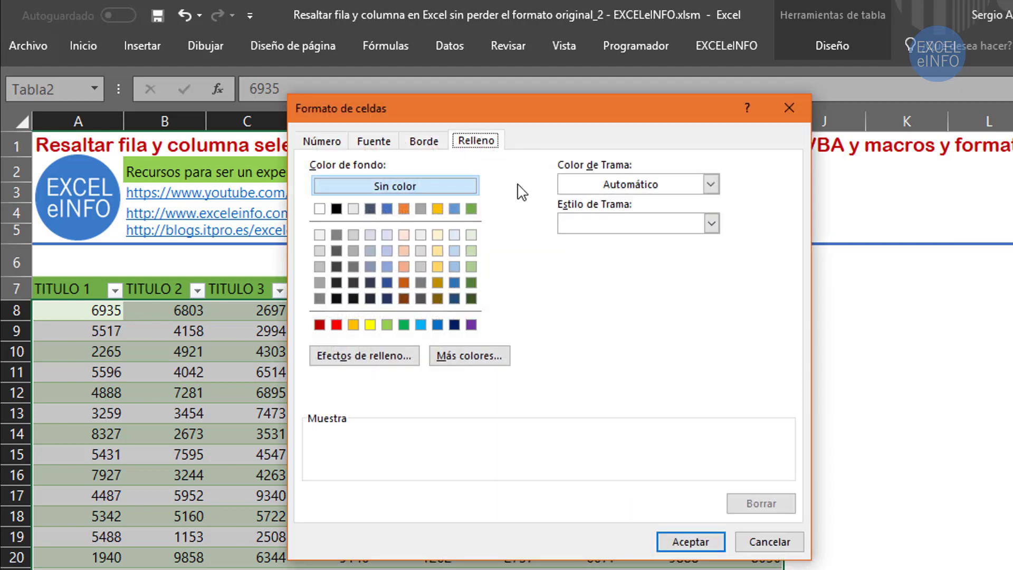
left_click(370, 324)
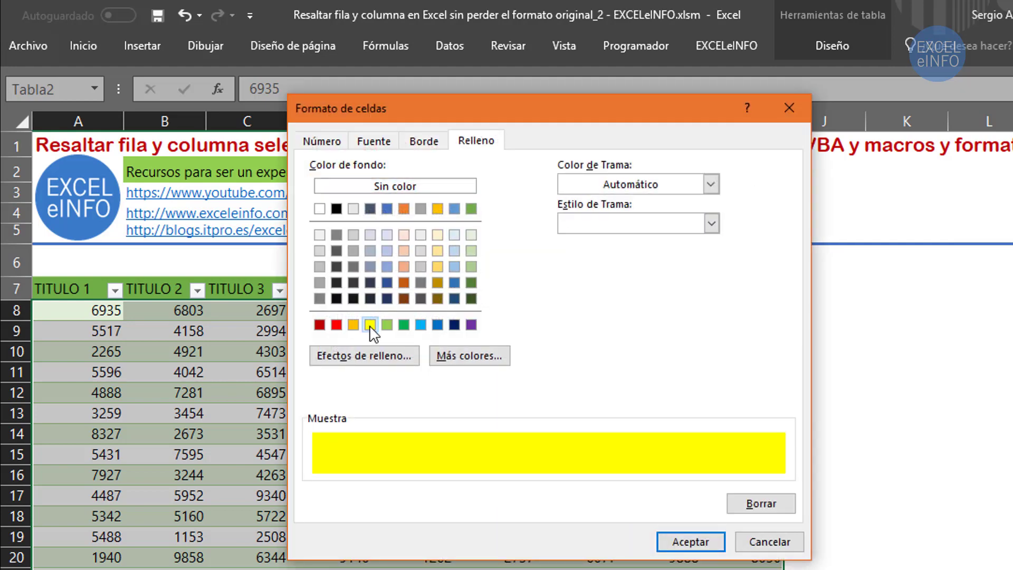
left_click(677, 539)
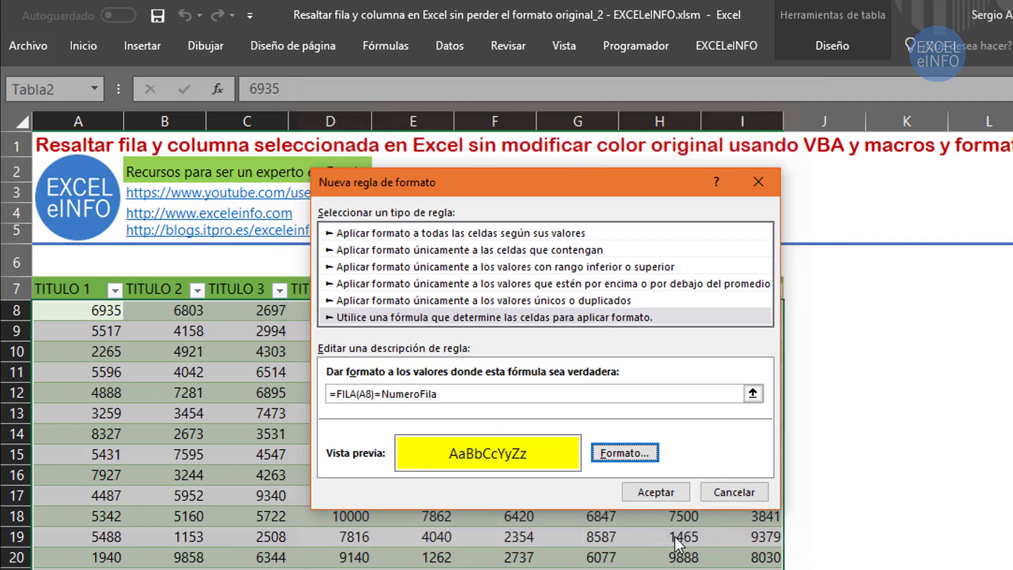
left_click(653, 486)
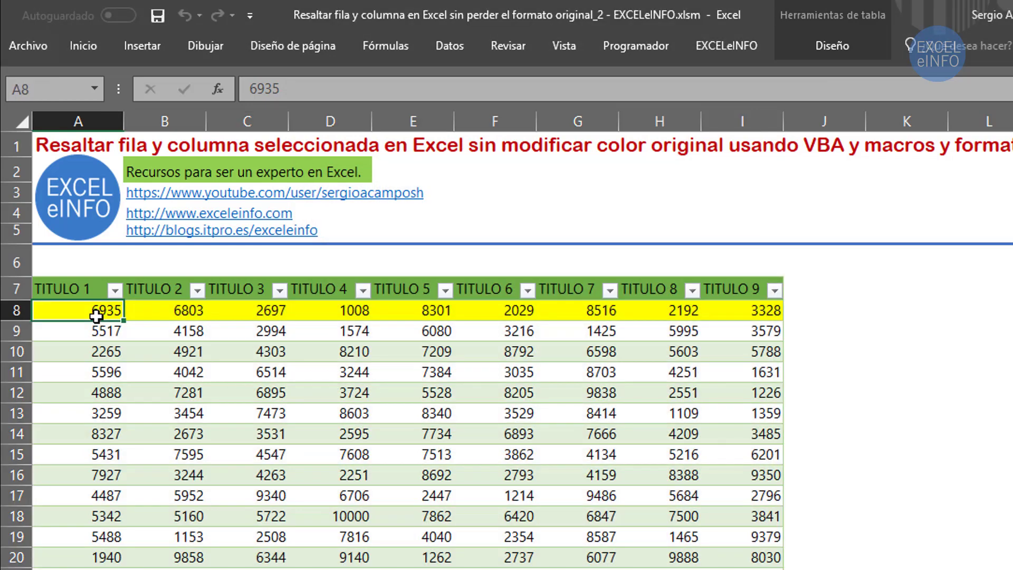
Select cells A8 through A15 in turn to check the yellow row follows.
left_click(91, 330)
left_click(91, 351)
left_click(89, 393)
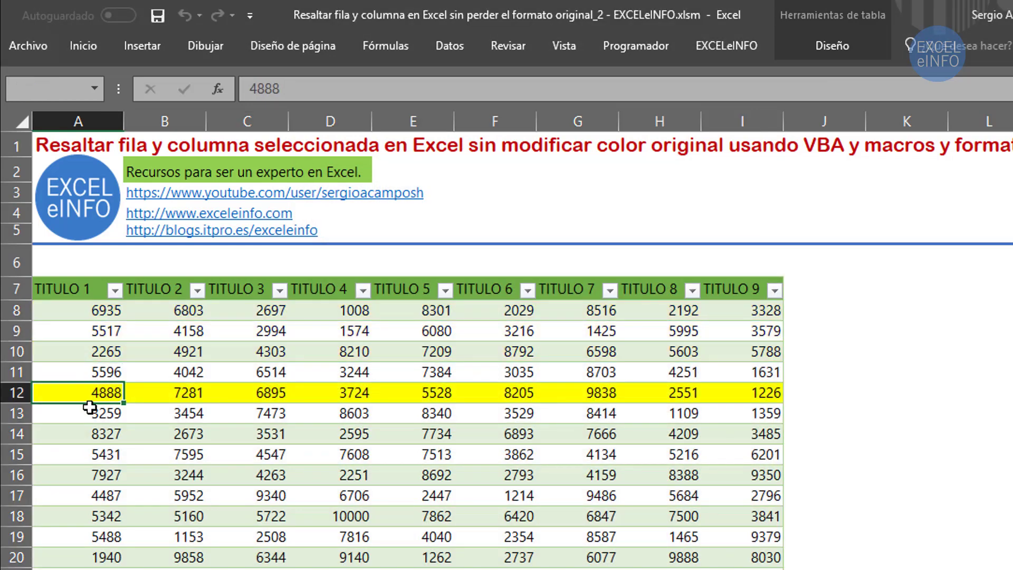
left_click(89, 413)
left_click(93, 453)
left_click(91, 393)
left_click(90, 352)
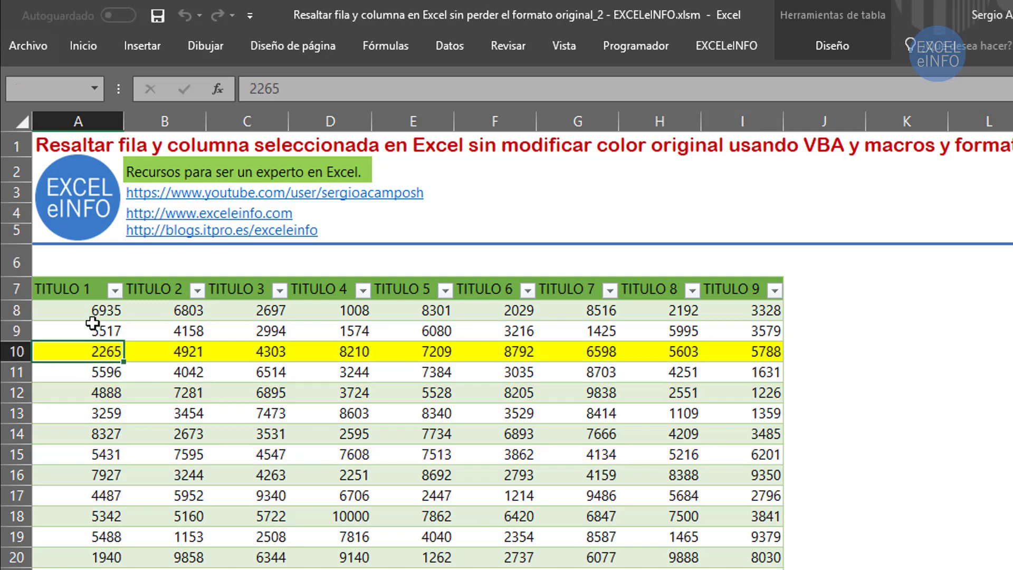
left_click(91, 310)
left_click(90, 372)
left_click(91, 434)
Select A11, then block A10:H11, then the whole table body from A8 down.
left_click(90, 372)
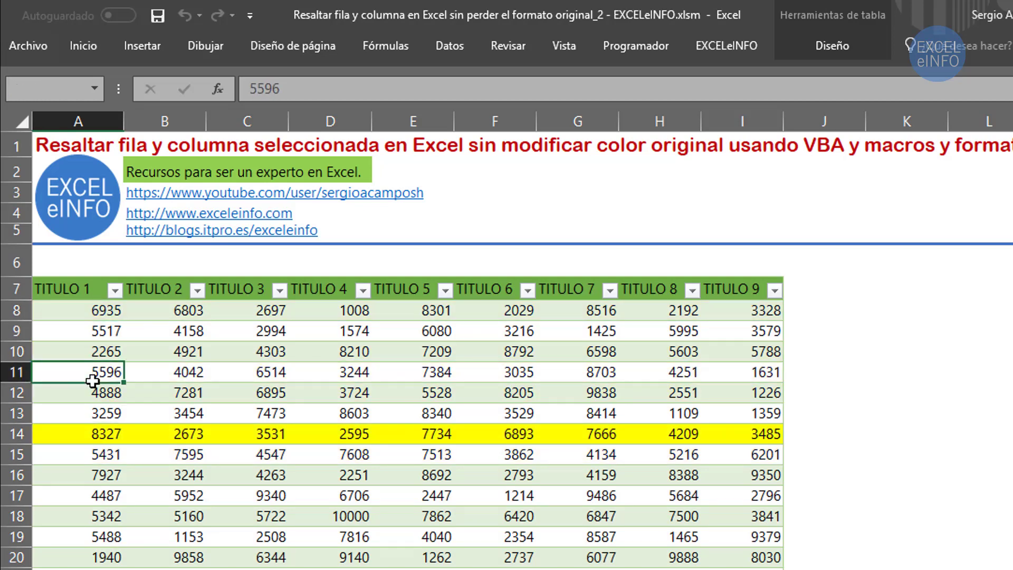
left_click_drag(105, 372, 708, 366)
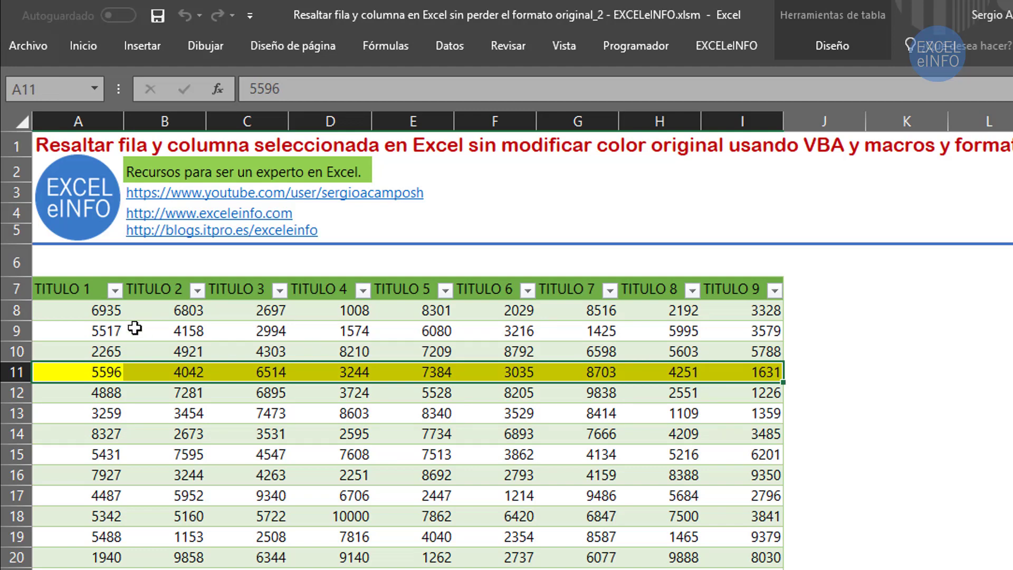
mouse_move(105, 311)
left_mouse_down()
mouse_move(106, 567)
mouse_move(633, 533)
left_mouse_up()
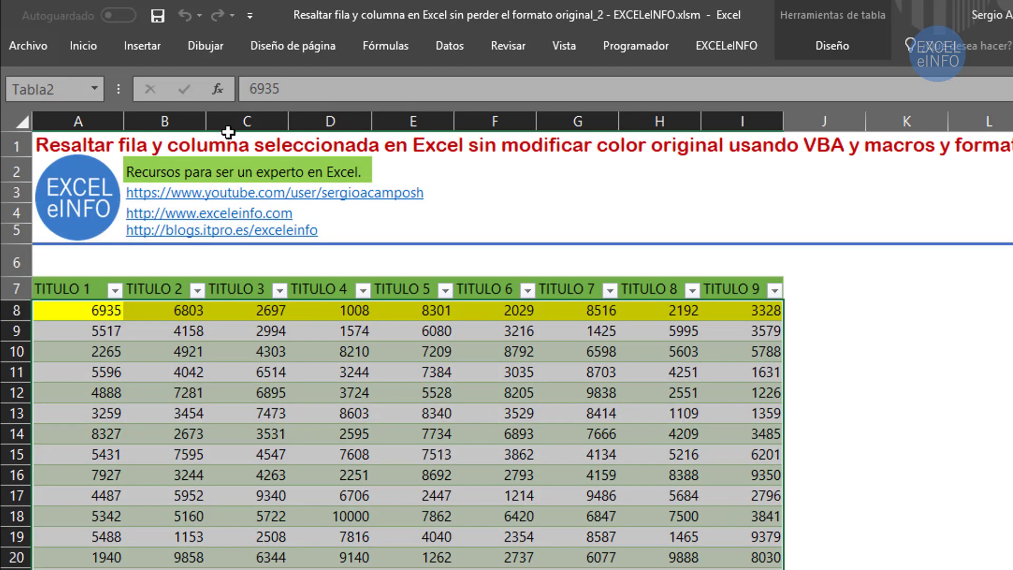
Start a new formula rule =COLUMNA(A8)=NumeroColumna with a relative A8 reference.
left_click(74, 43)
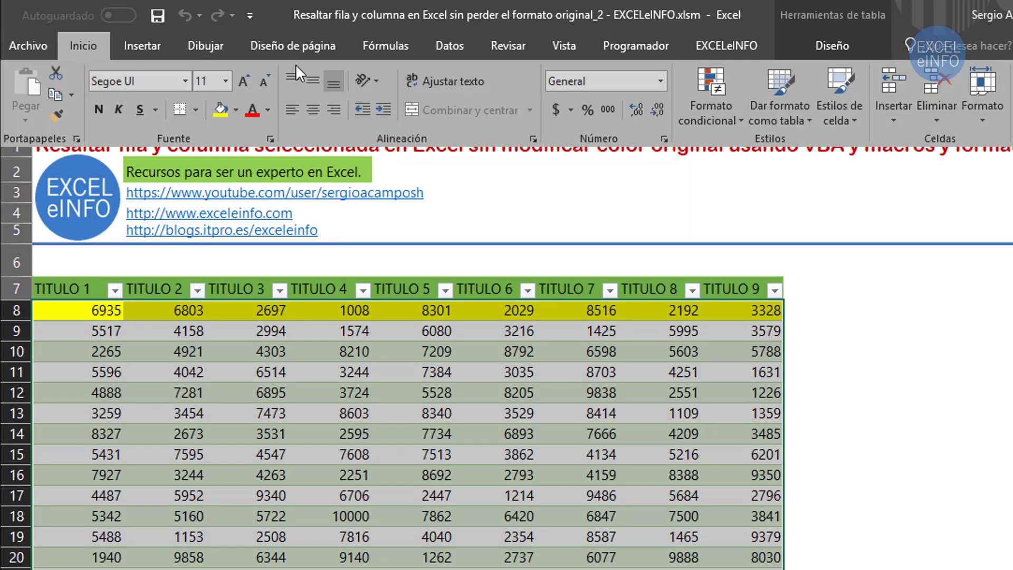
left_click(700, 94)
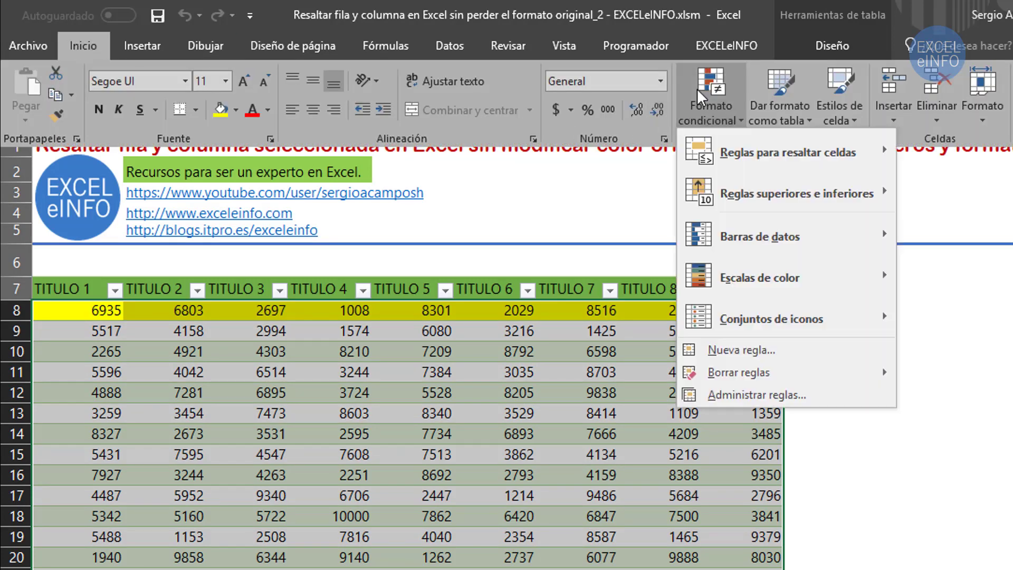
left_click(796, 350)
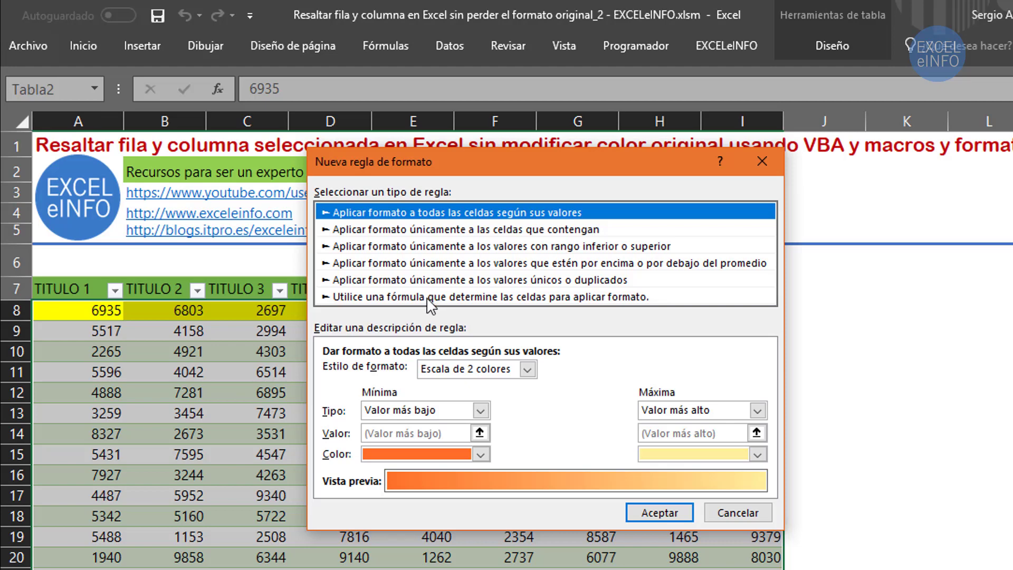
left_click(431, 301)
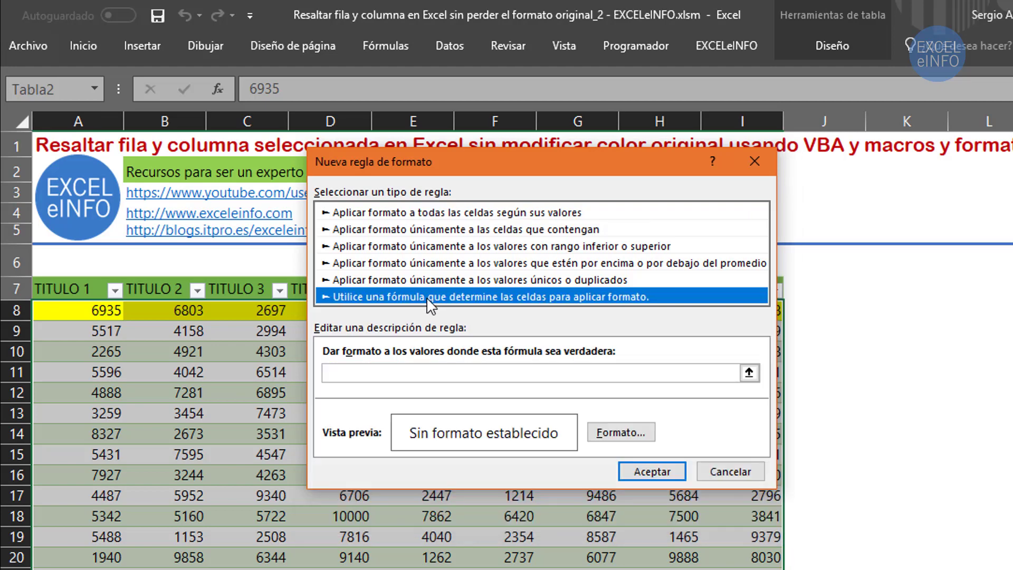
left_click(430, 369)
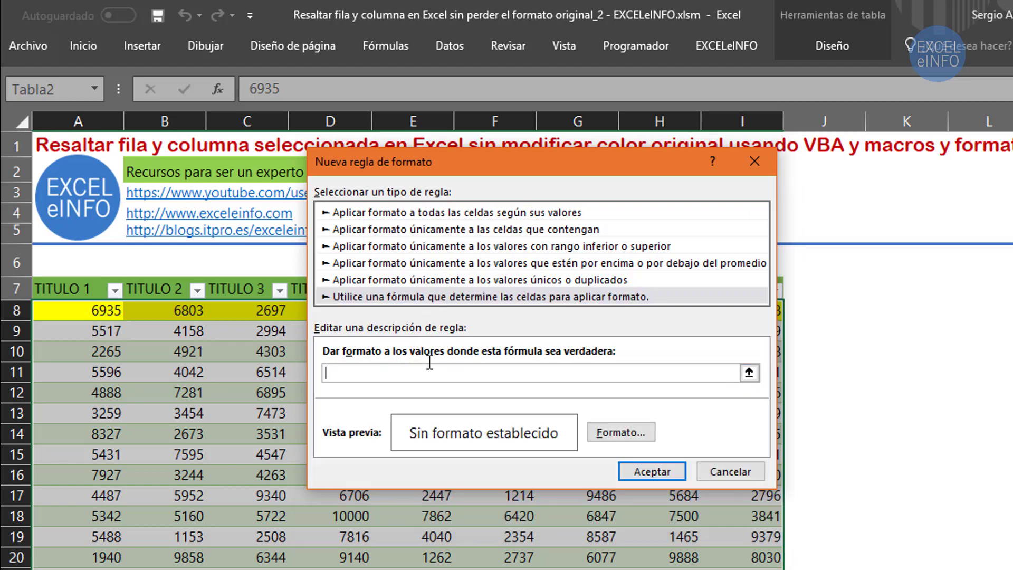
type("=C")
type("OLUMNA(")
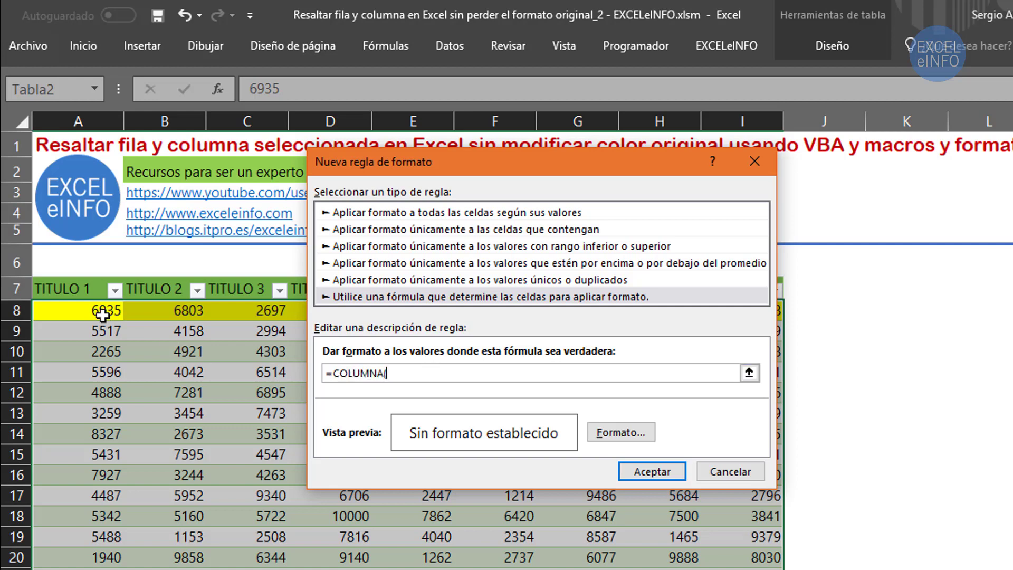
left_click(85, 311)
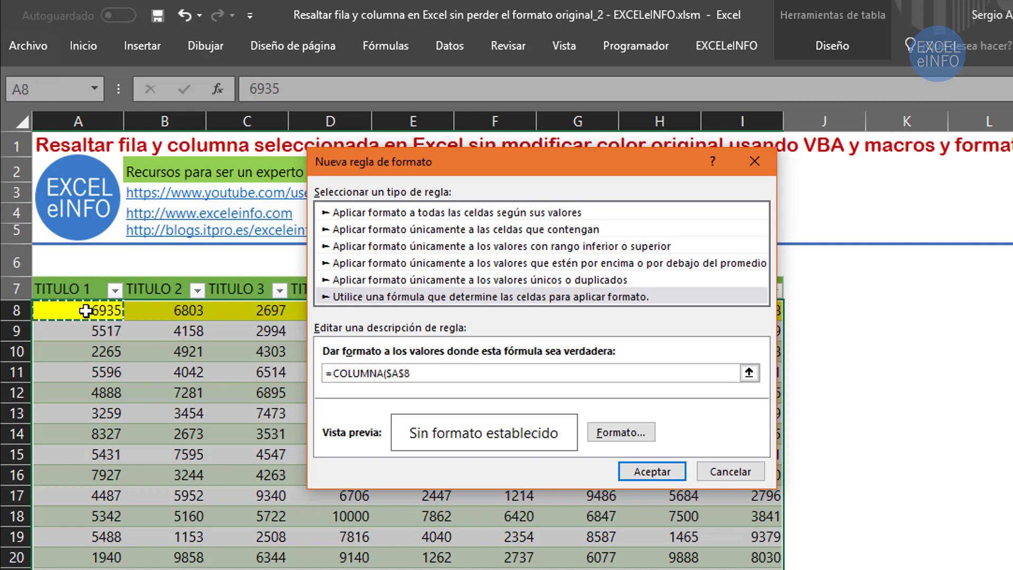
key("F4")
key("F4")
key("F4")
type(")=")
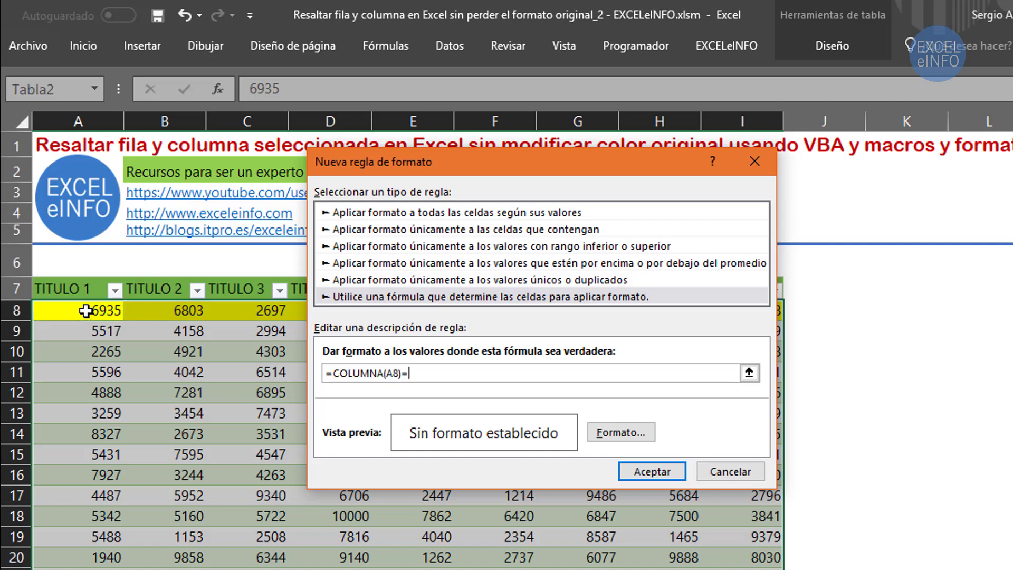
type("NumeroC")
type("olumna")
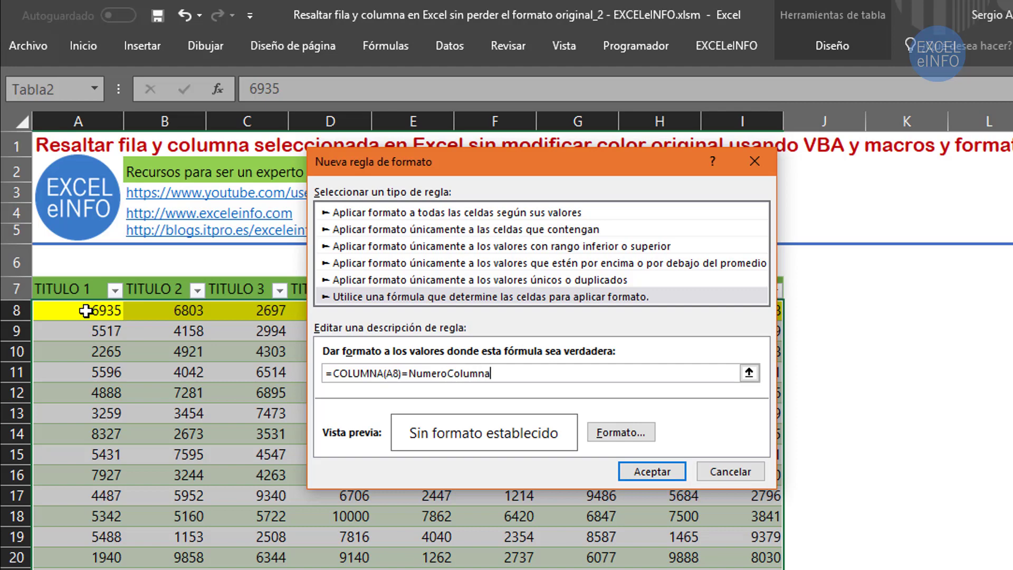
Give the column rule a yellow fill and confirm it.
left_click(623, 438)
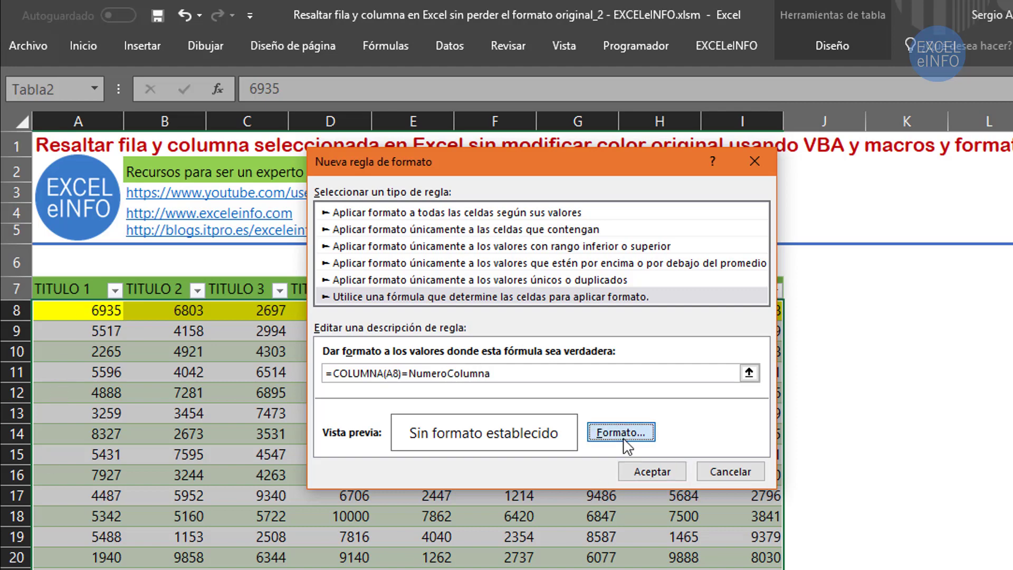
left_click(366, 304)
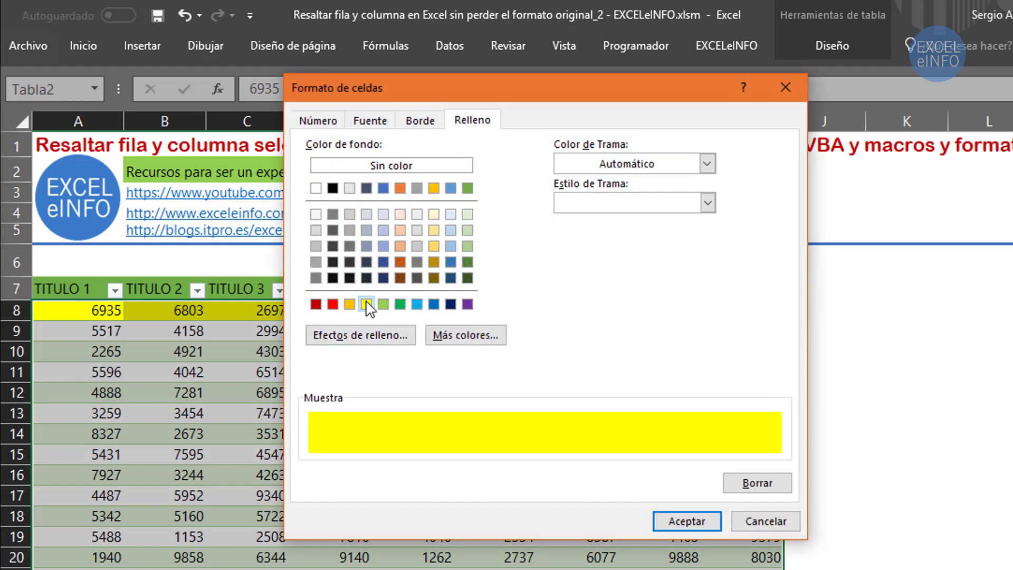
left_click(674, 524)
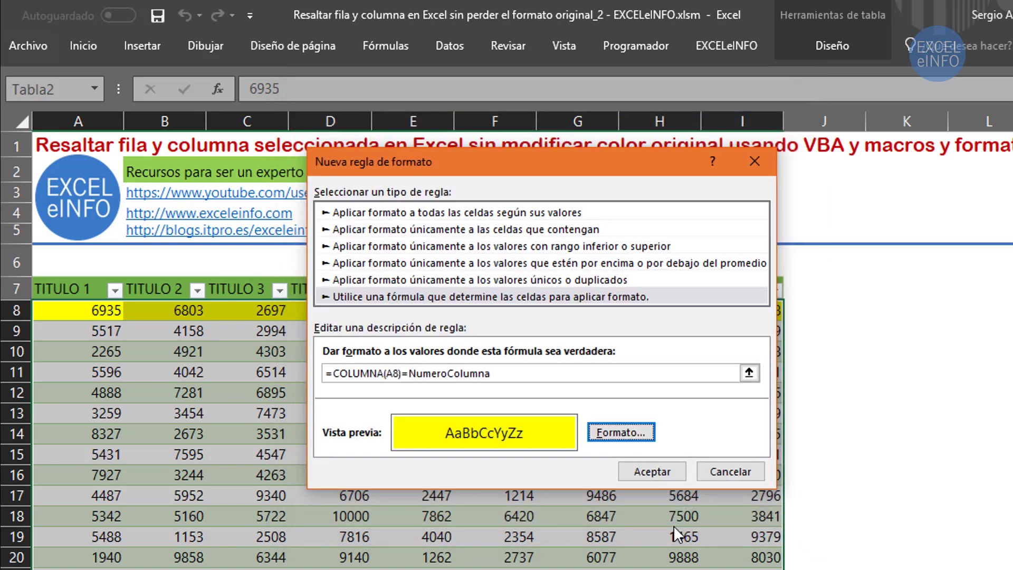
left_click(649, 471)
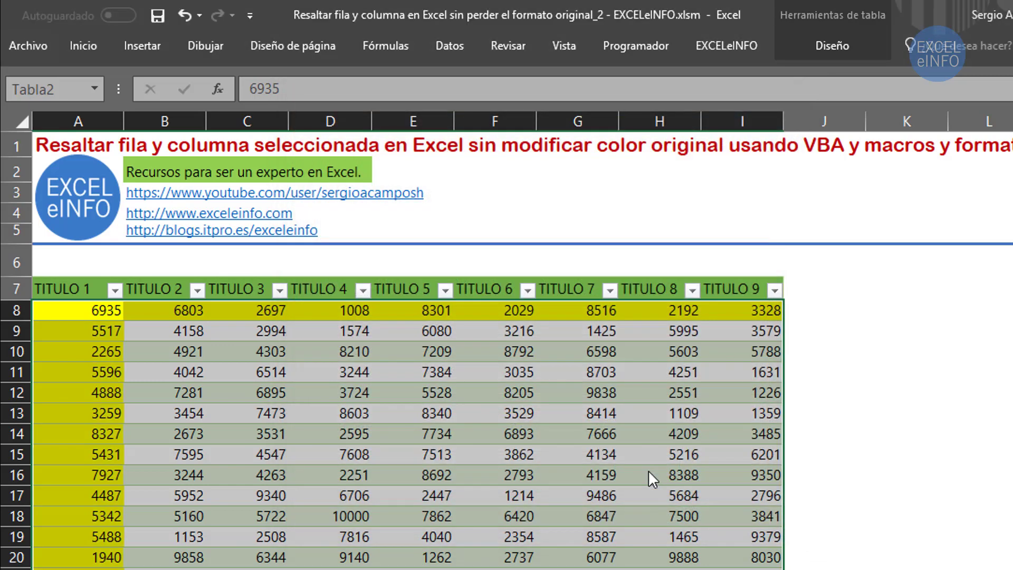
Select cells B8–E8 and B9–B13 to check the row and column highlights follow.
left_click(158, 311)
left_click(261, 313)
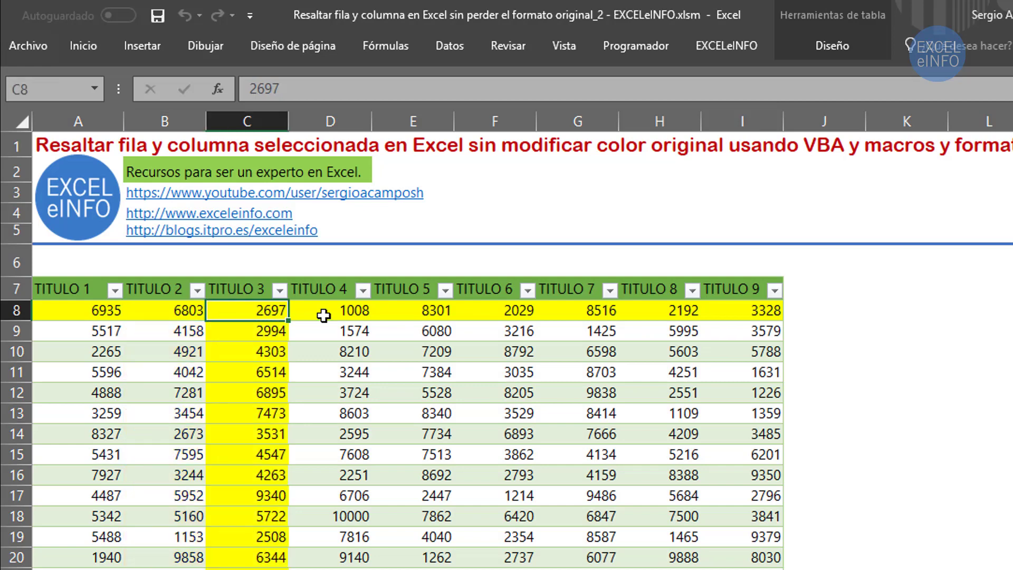
left_click(324, 315)
left_click(394, 314)
left_click(165, 332)
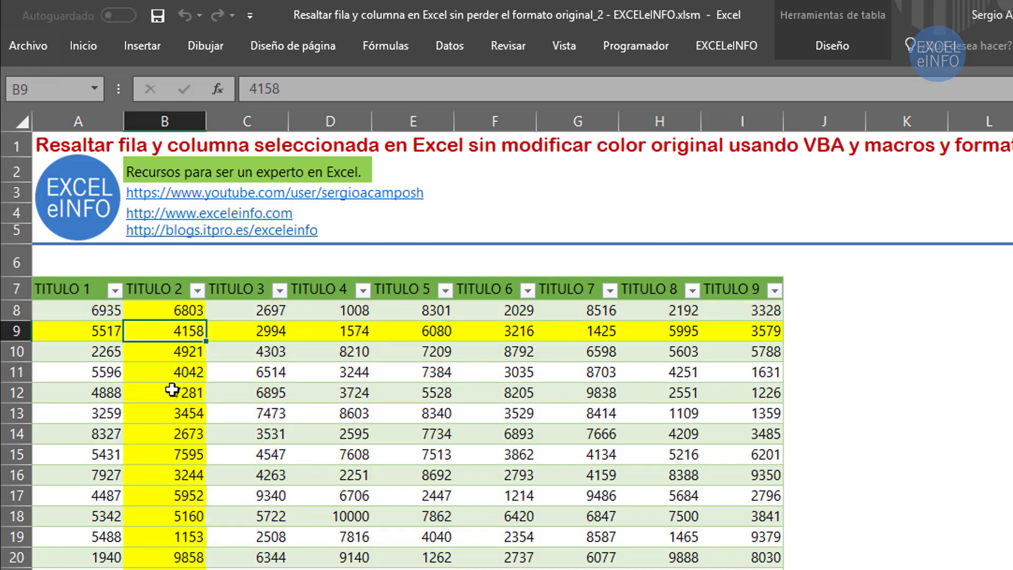
left_click(171, 389)
left_click(259, 335)
left_click(176, 331)
left_click(164, 369)
left_click(168, 314)
left_click(168, 351)
left_click(168, 404)
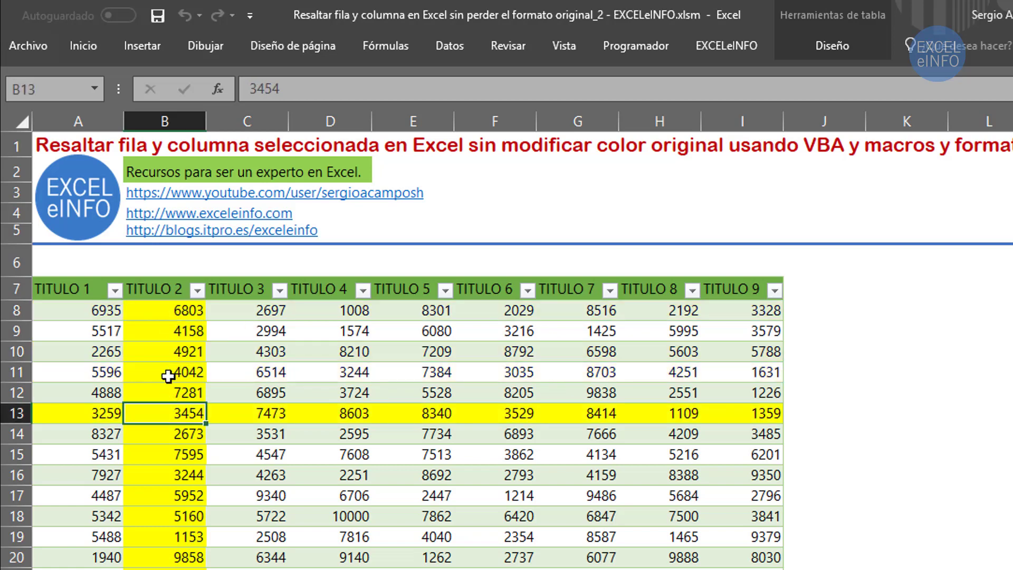
left_click(167, 336)
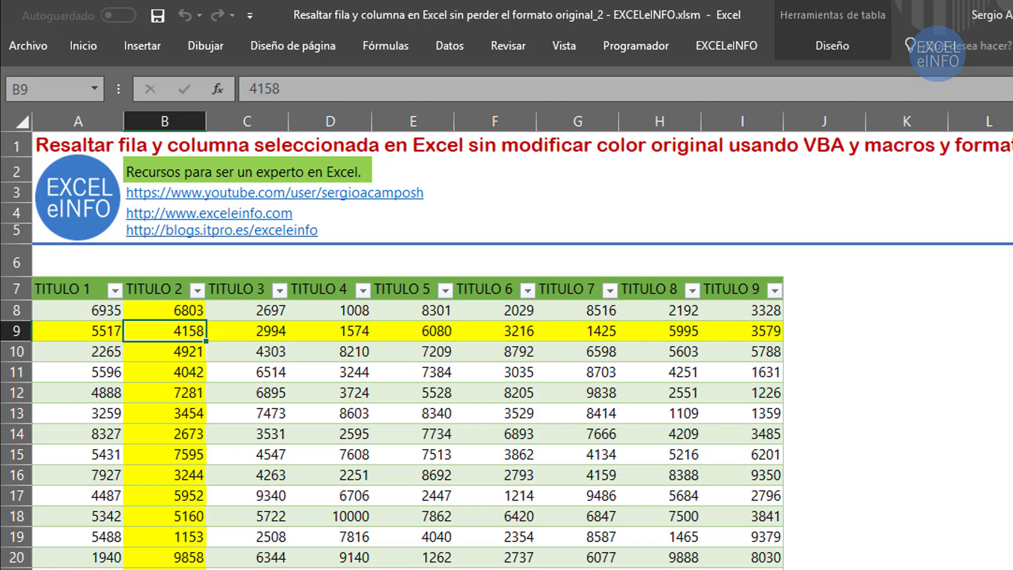
Switch between A7, A8, A9 and B9 to confirm the highlight moves with the selection.
left_click(78, 331)
left_click(78, 310)
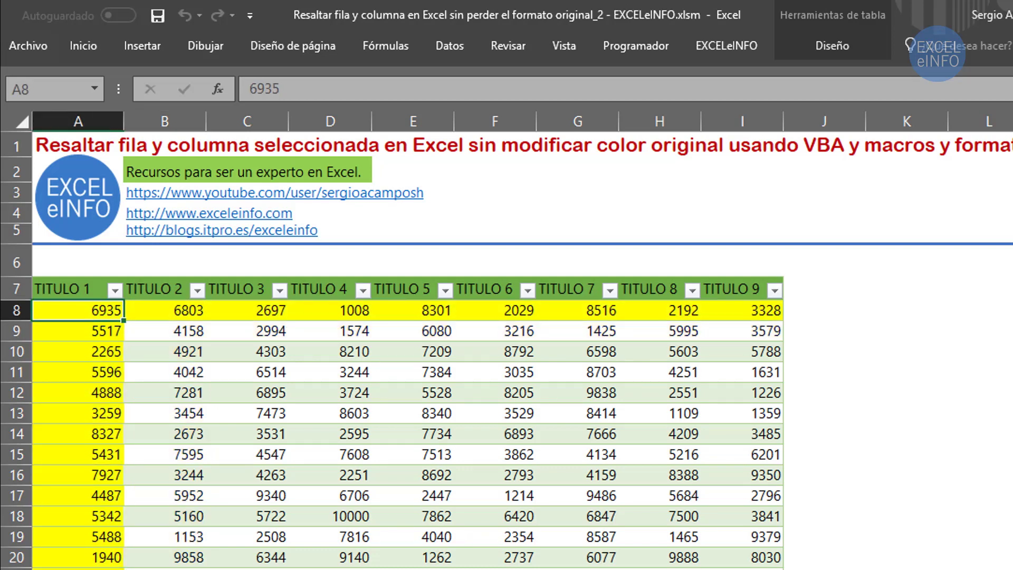
left_click(78, 331)
left_click(78, 289)
left_click(165, 331)
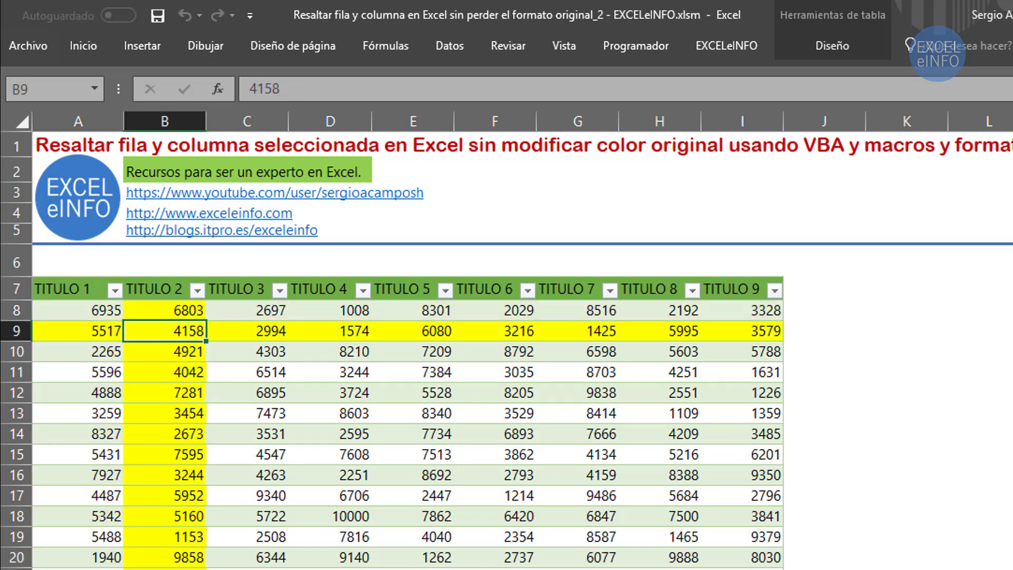
left_click(78, 330)
left_click(165, 331)
Enter 1 in cell G3, then clear it again.
left_click(591, 185)
type("1")
key("Return")
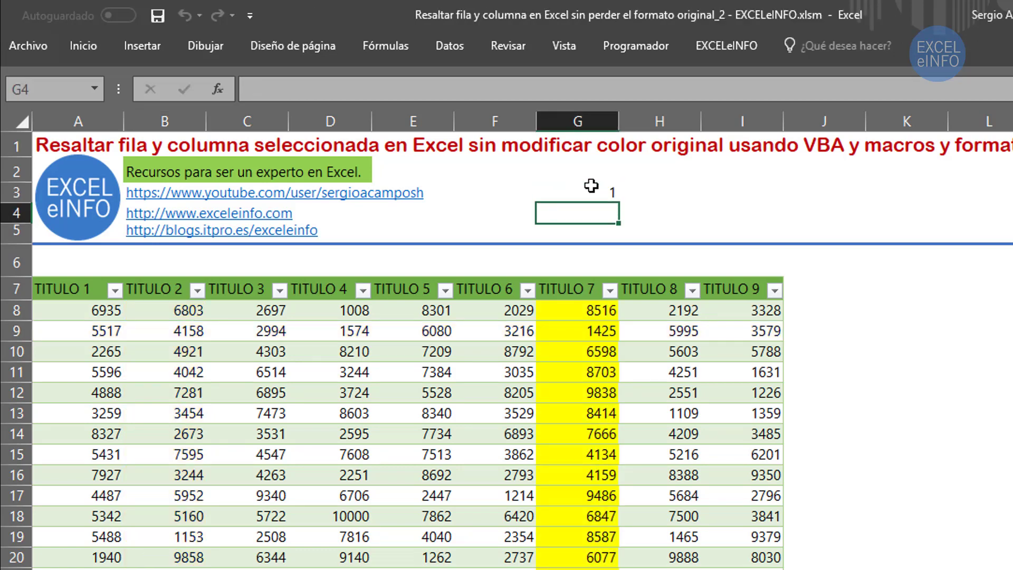
left_click(591, 186)
key("Delete")
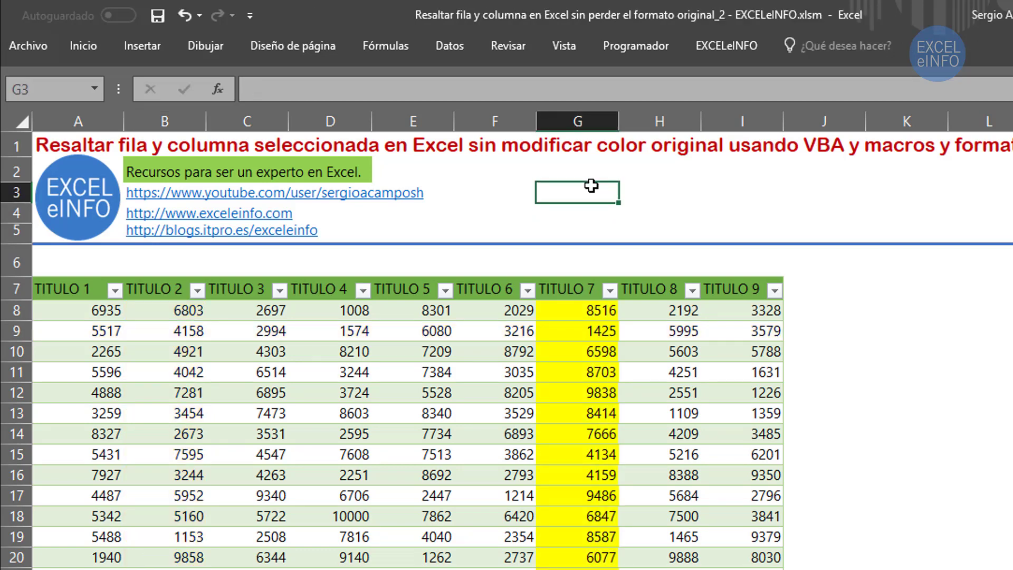
Select cells B7–B11 in turn, ending on B9 to highlight row 9 and TITULO 2.
left_click(171, 355)
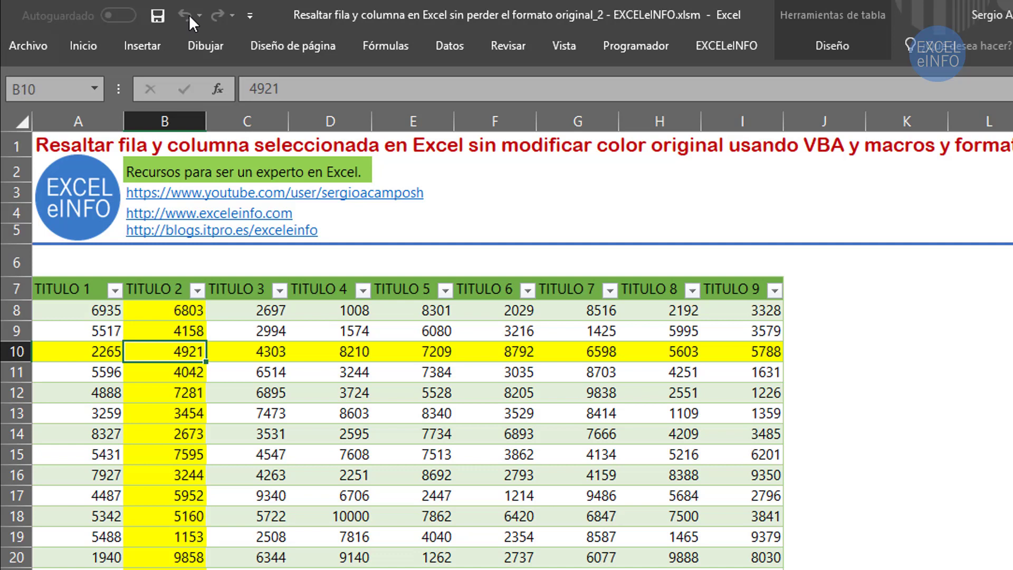
left_click(177, 333)
left_click(174, 296)
left_click(179, 351)
left_click(182, 372)
left_click(169, 309)
left_click(174, 351)
left_click(172, 330)
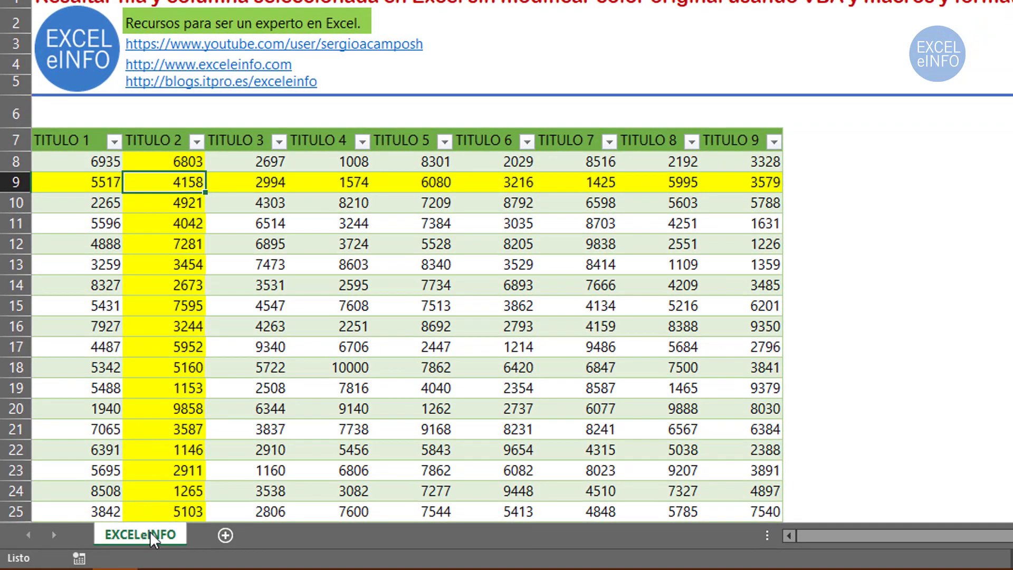
Copy the EXCELeINFO sheet to the end as EXCELeINFO (2) and select its table A8:I26.
right_click(141, 533)
left_click(261, 382)
left_click(135, 356)
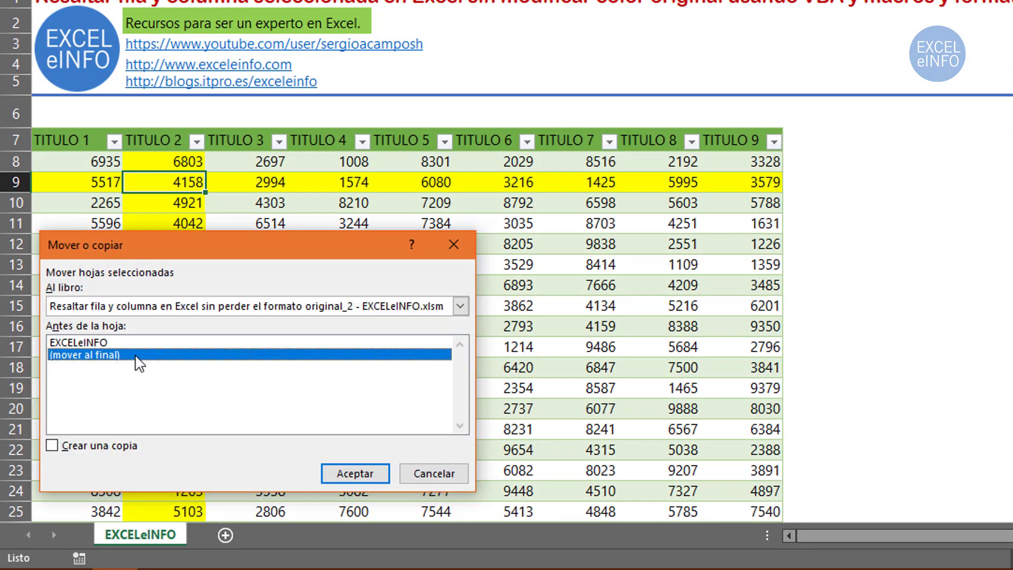
left_click(101, 448)
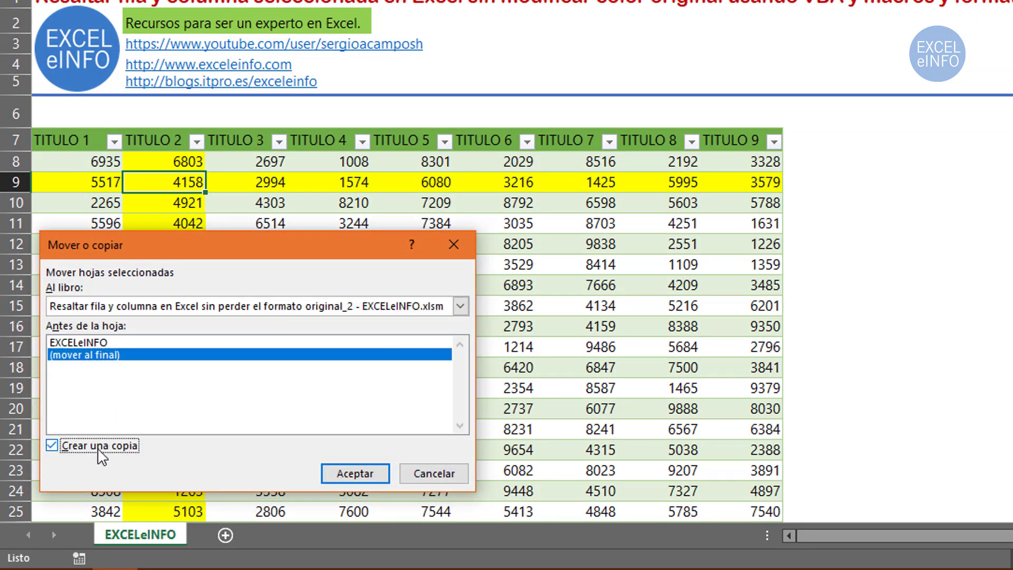
left_click(348, 474)
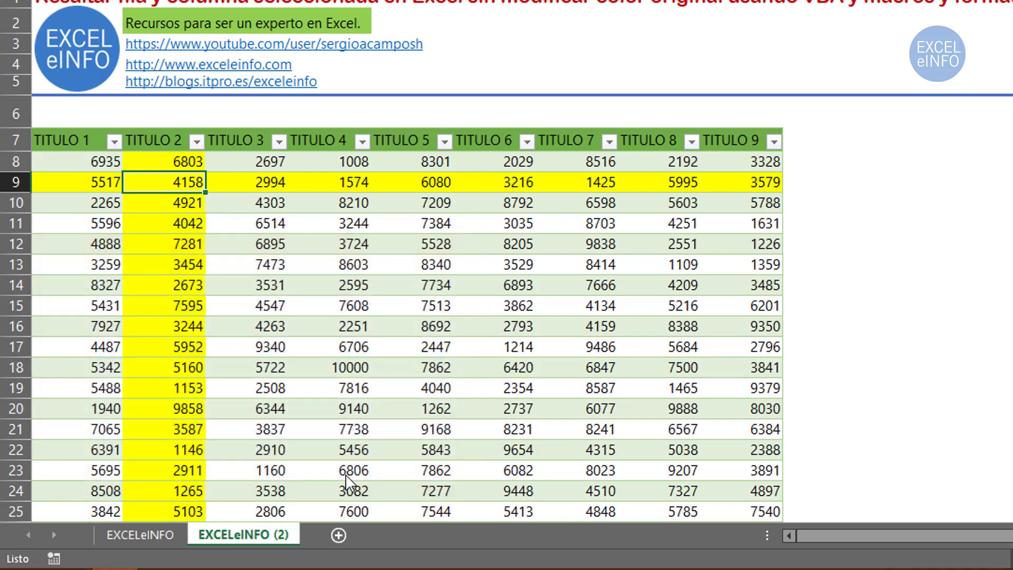
left_click_drag(99, 162, 763, 533)
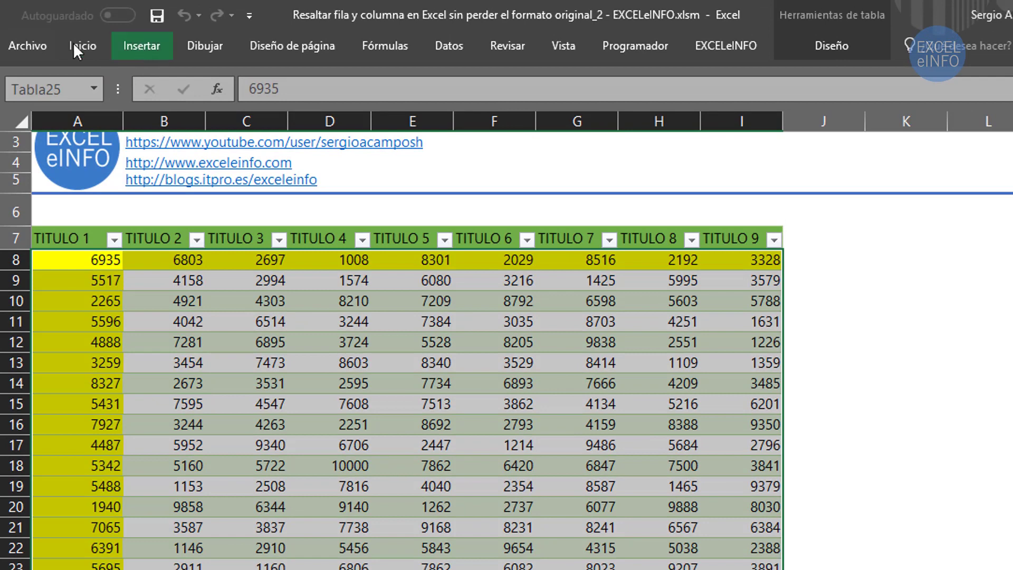
Delete the column and row highlight rules in Administrar reglas, then select empty cell K9.
left_click(72, 43)
left_click(698, 101)
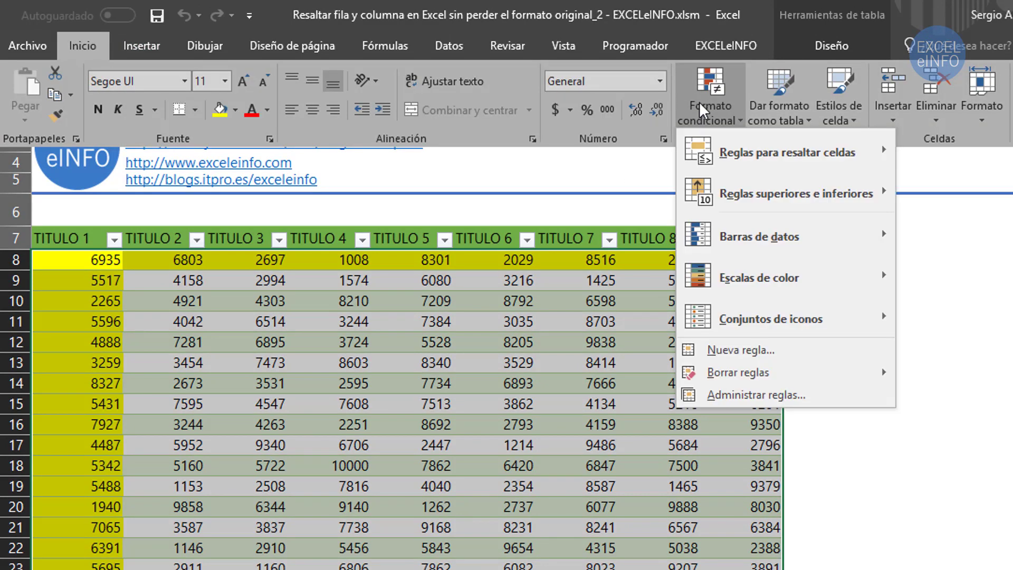
left_click(766, 396)
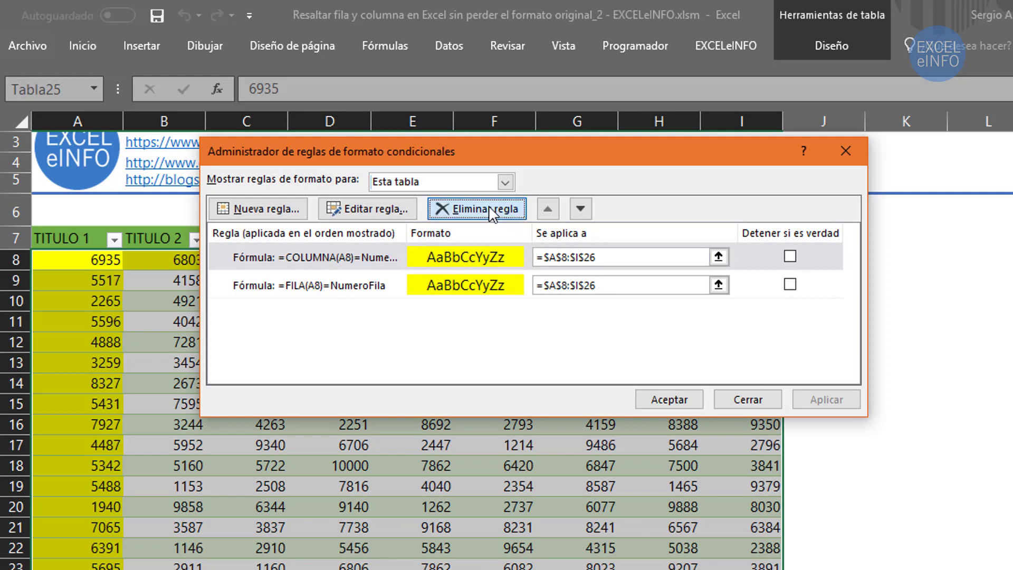
left_click(489, 206)
left_click(489, 207)
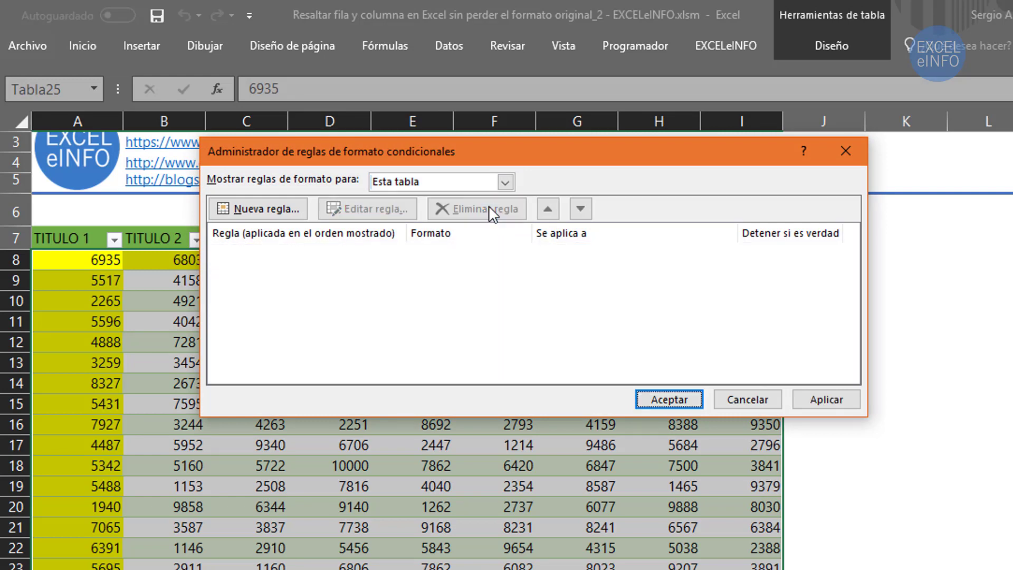
left_click(686, 406)
scroll(686, 406, "up", 1)
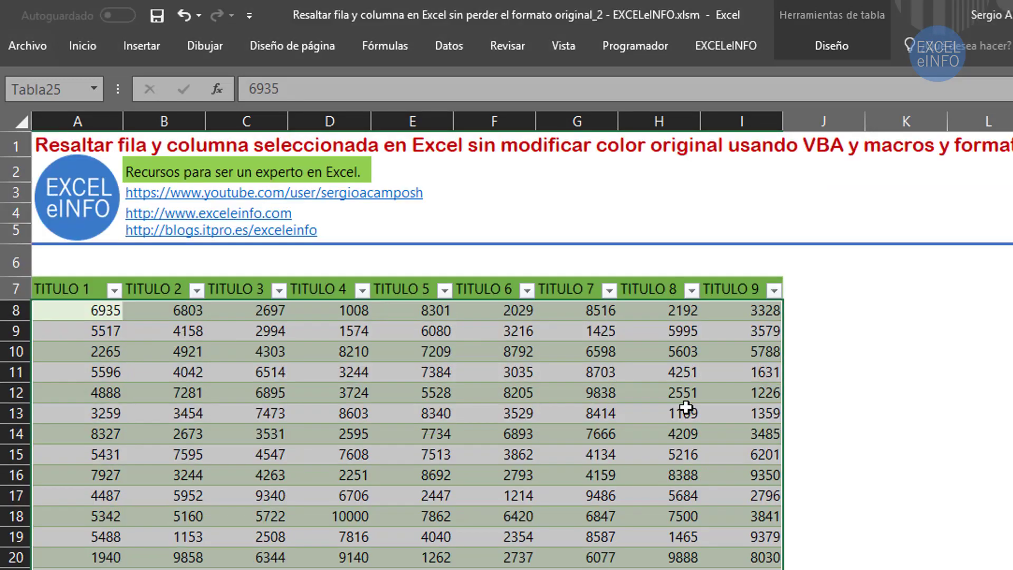
left_click(906, 326)
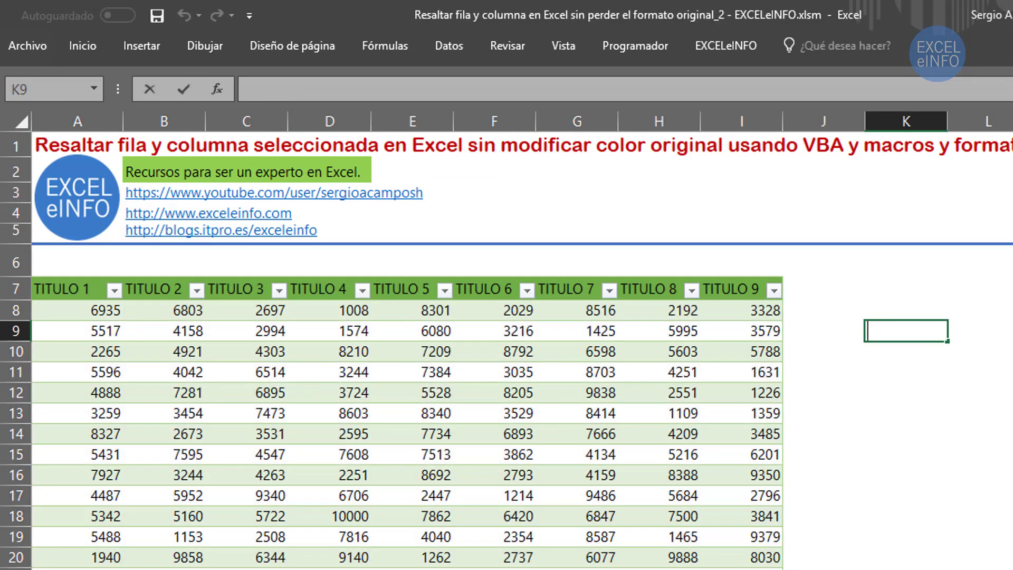
type("=CEL")
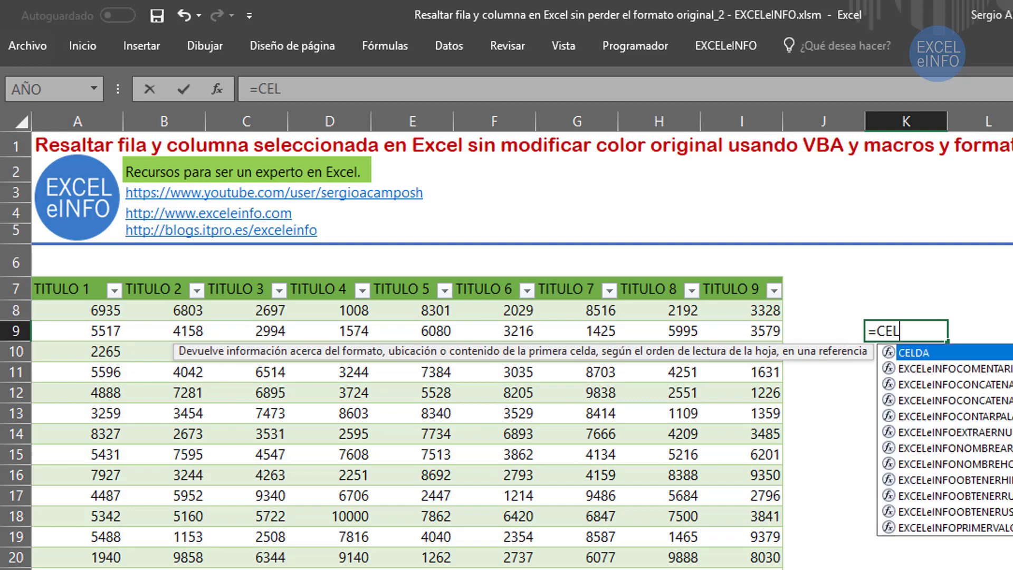
type("DA")
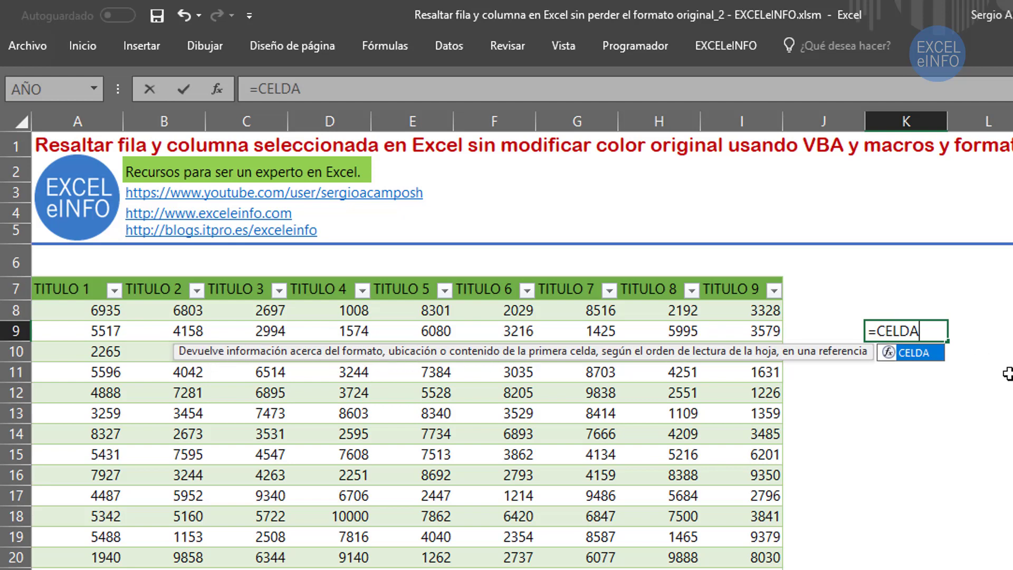
type("(")
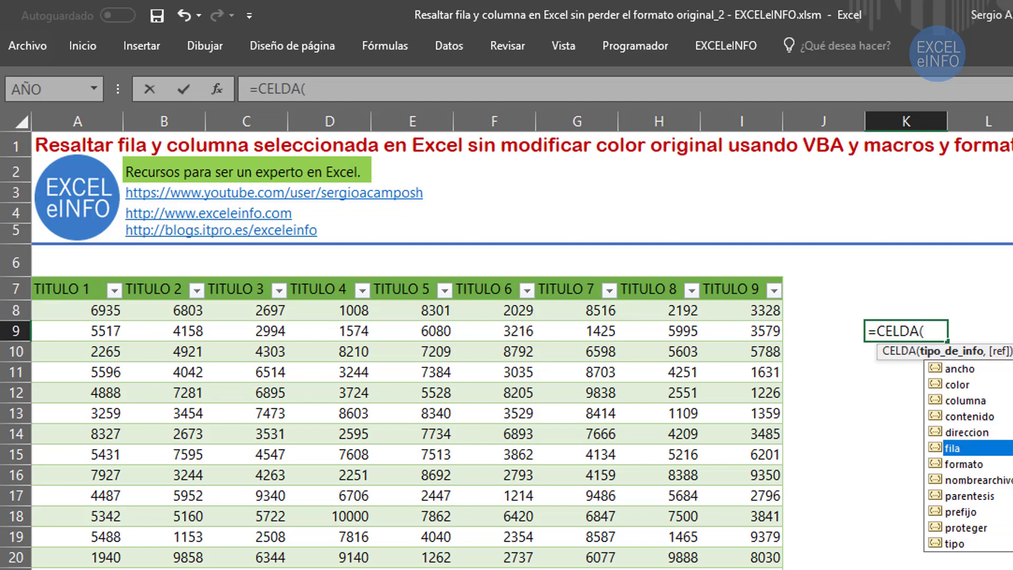
key("Tab")
type(")")
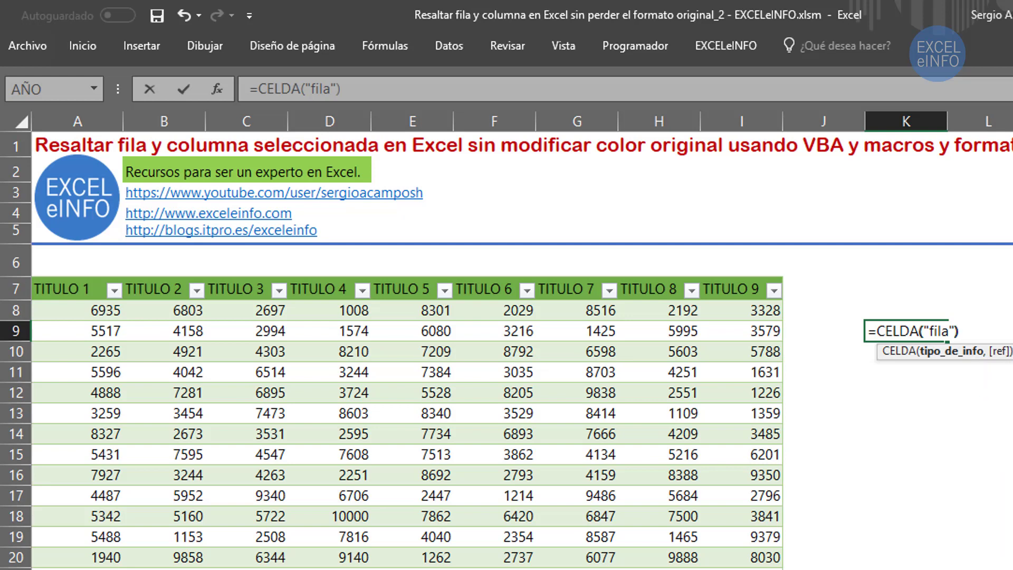
key("Return")
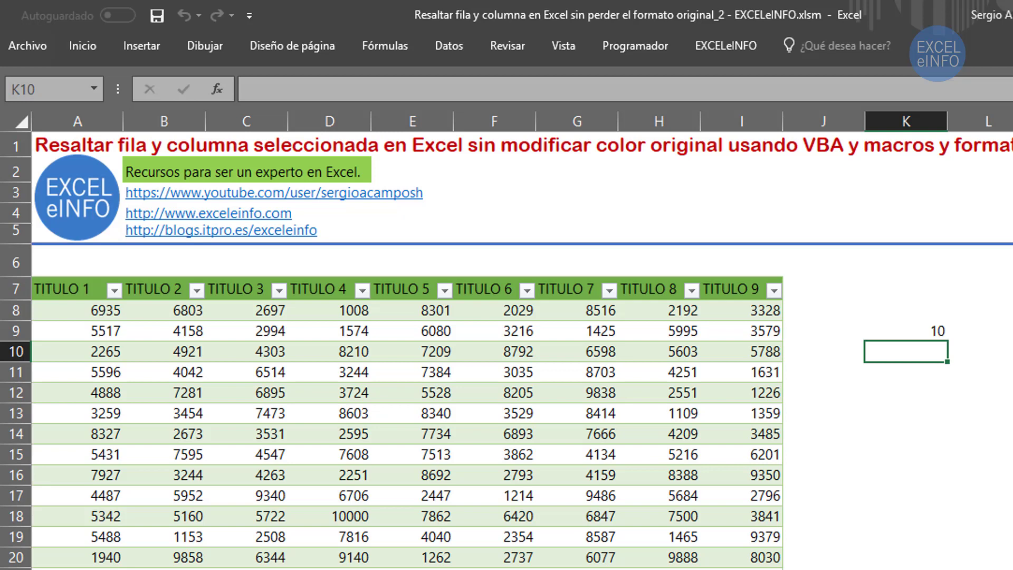
key("Down")
key("Down")
key("Down")
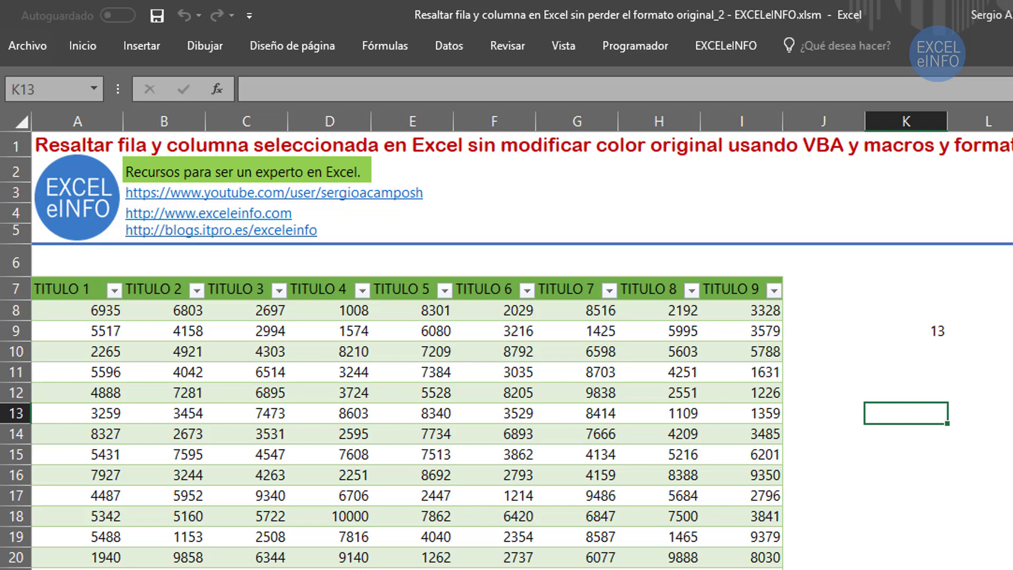
key("Up")
key("Up")
key("Up")
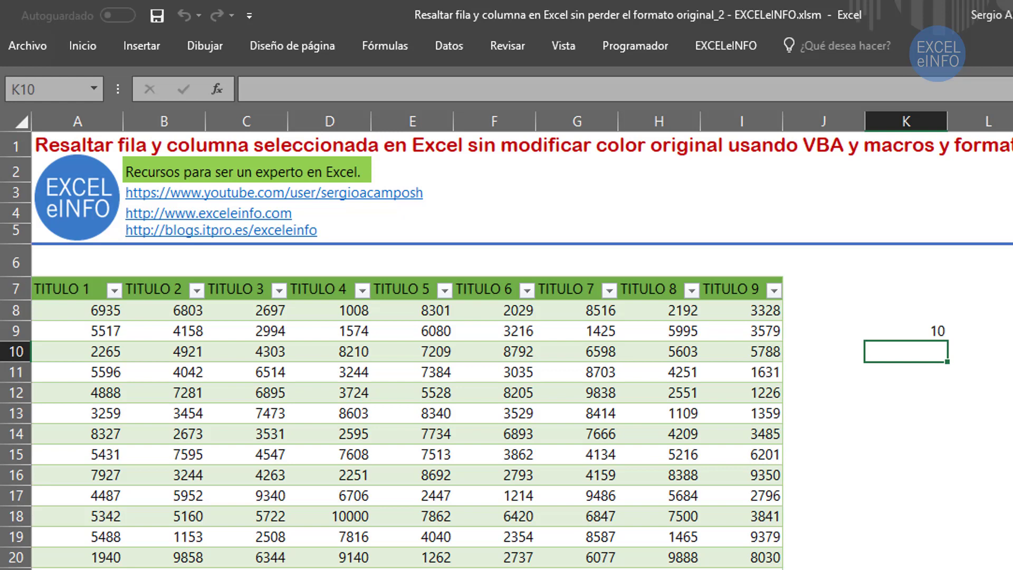
key("Up")
key("F2")
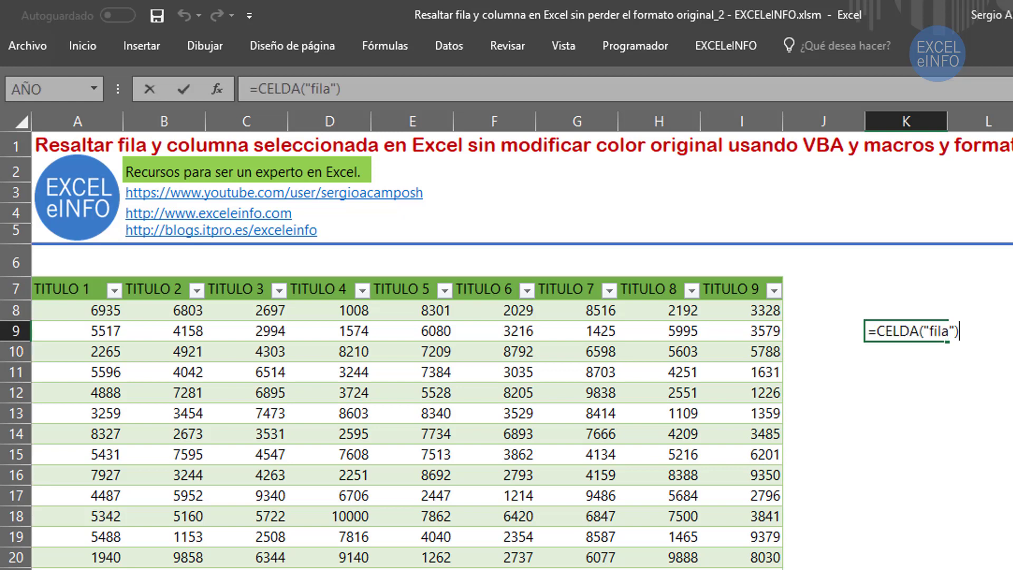
left_click(886, 331)
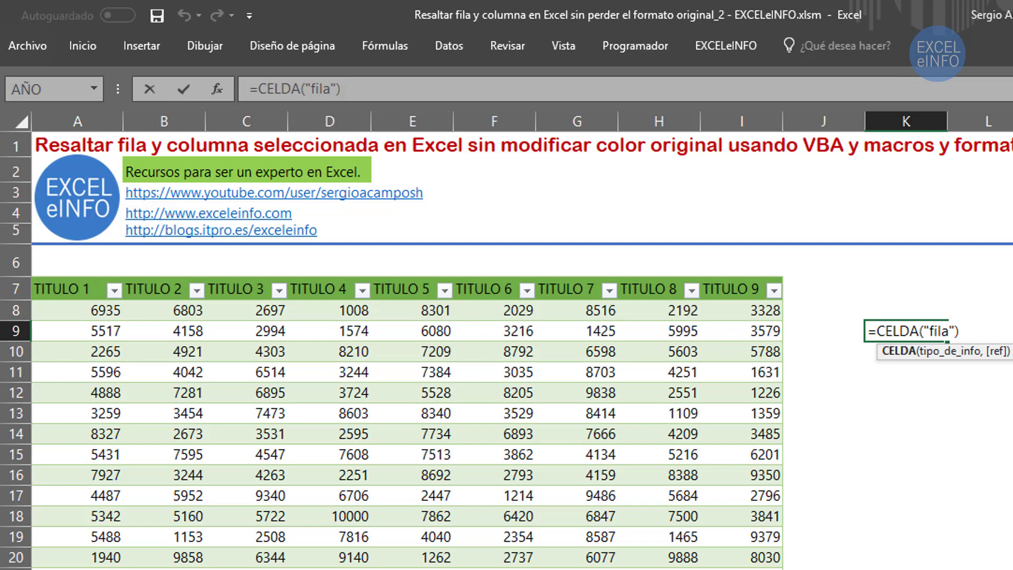
key("ctrl+Return")
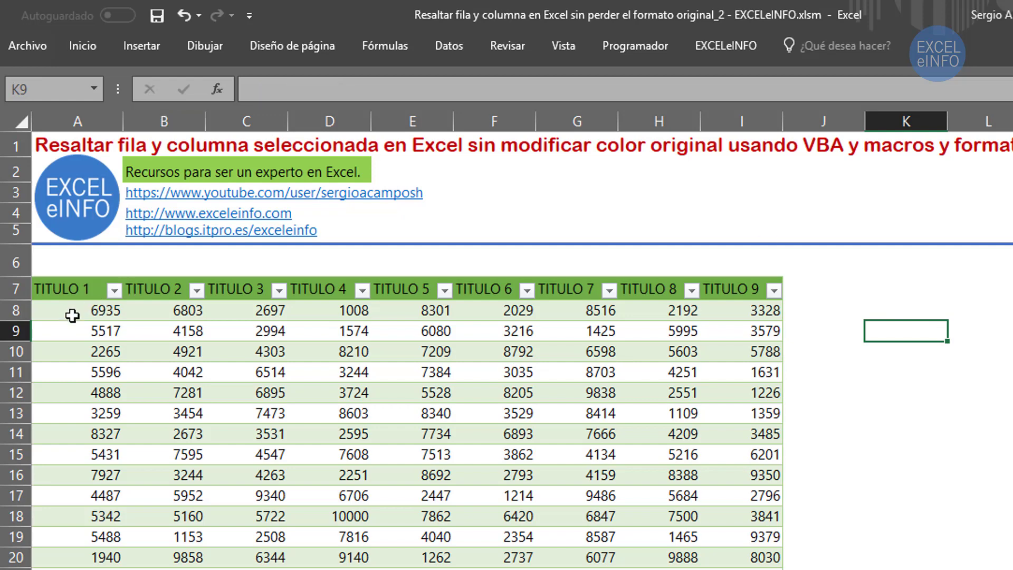
left_click_drag(73, 316, 781, 567)
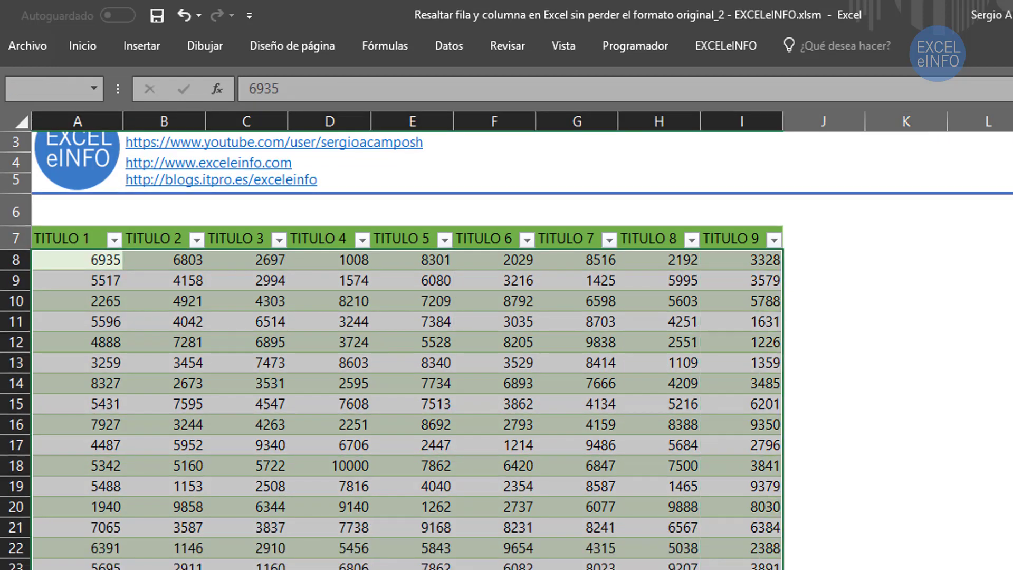
Create a new formula rule and enter =FILA(A8)=CELDA("fila") with a relative A8.
scroll(528, 506, "up", 1)
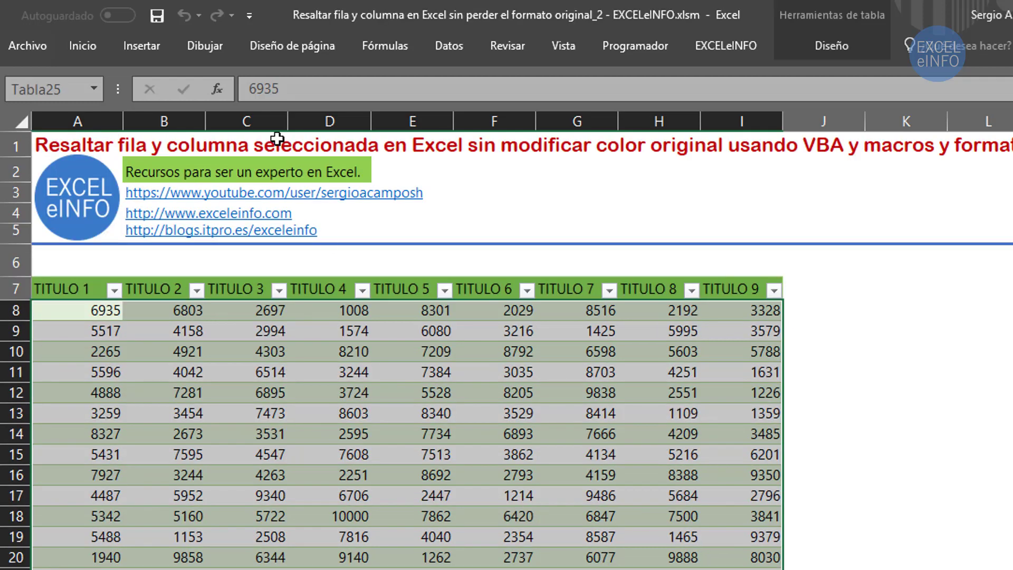
left_click(86, 44)
left_click(695, 87)
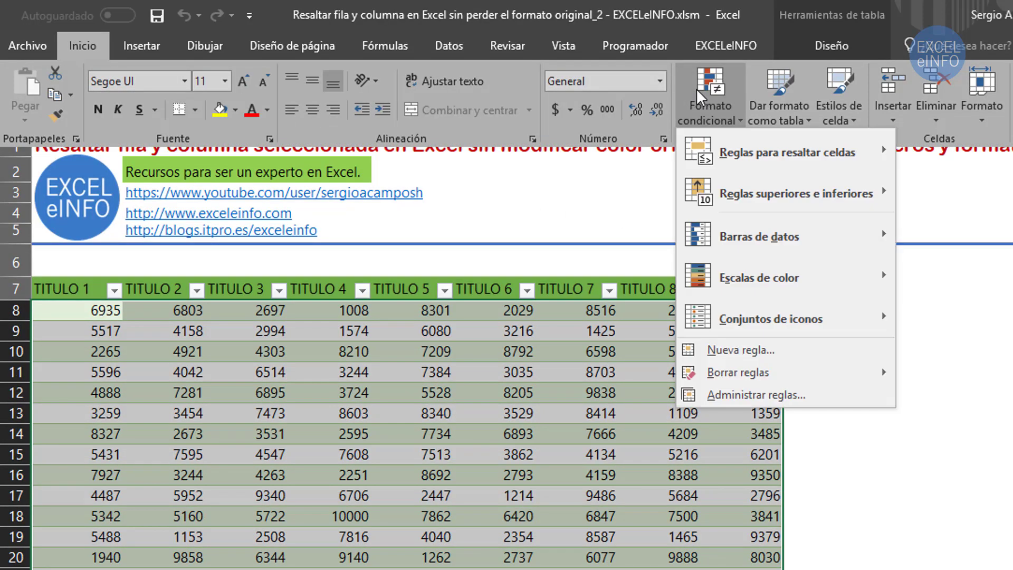
left_click(777, 349)
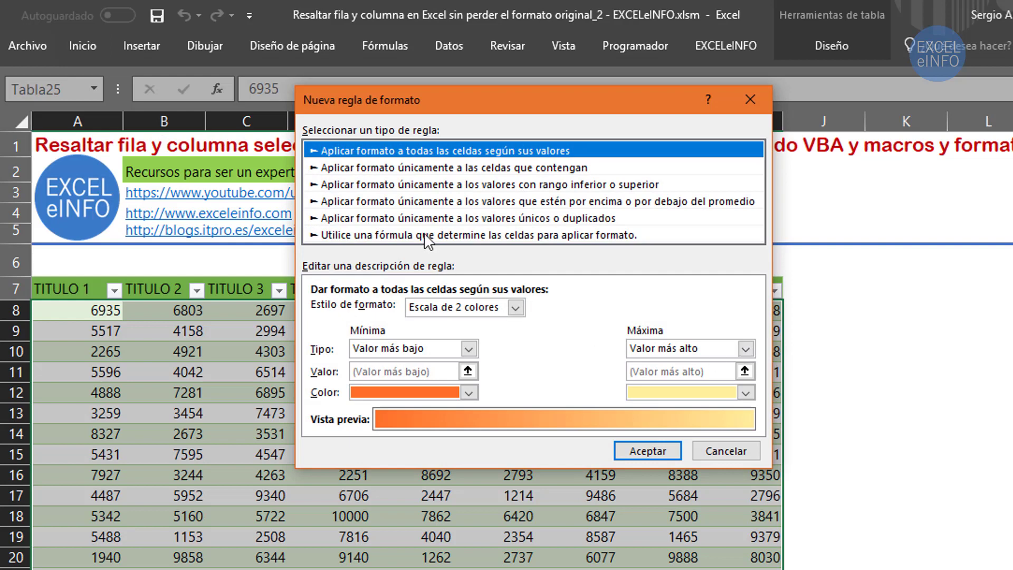
left_click(427, 236)
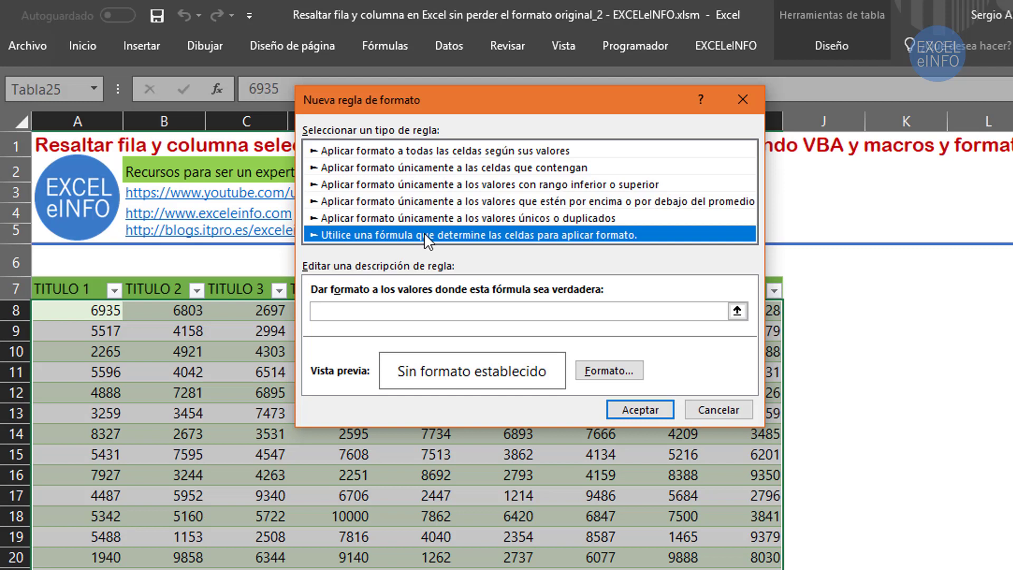
left_click(459, 311)
type("=")
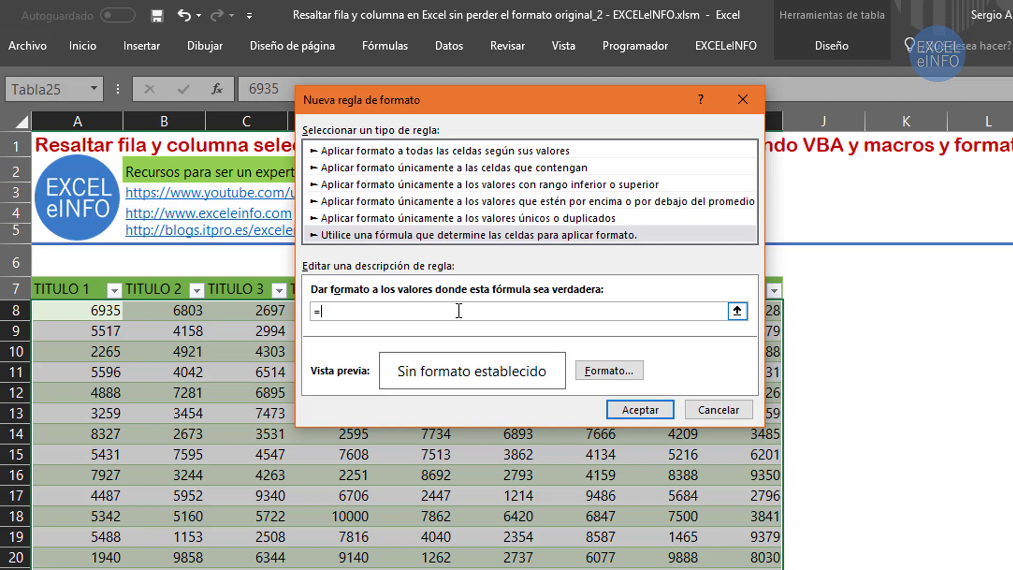
type("FILA(")
left_click(97, 308)
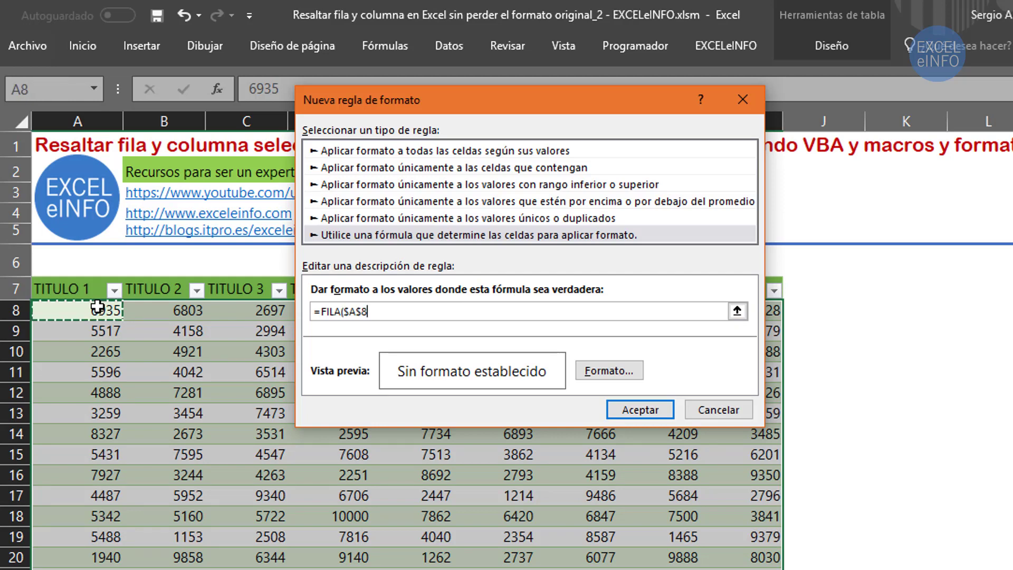
key("F4")
key("F4")
key("F4")
Finish the rule =FILA(A8)=CELDA("fila") with an orange fill so the active table row highlights.
type(")")
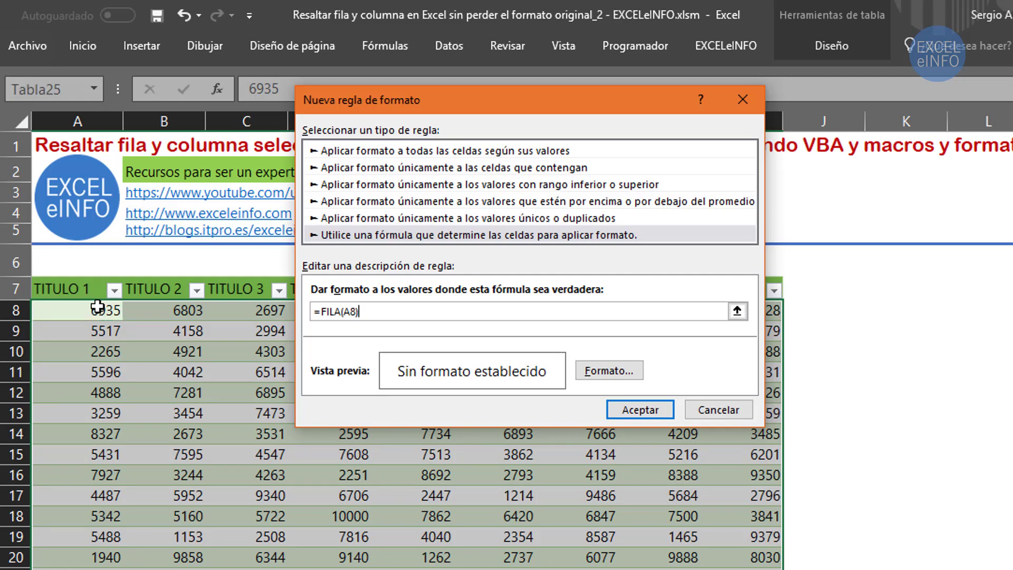
type("=")
type("CEL")
type("DA(\"fila\")")
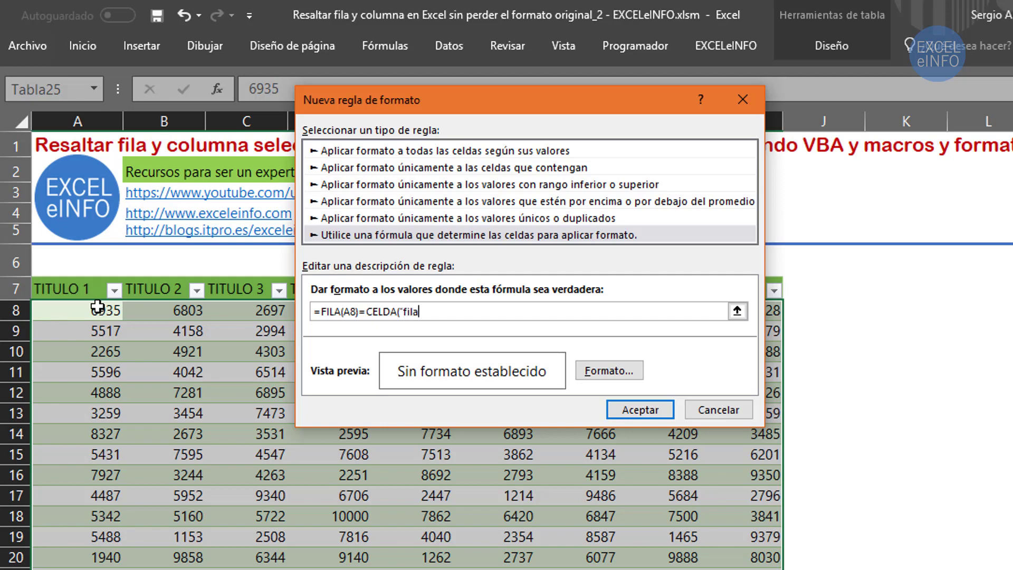
Create a new formula rule and enter =FILA(A8)=CELDA("fila") with a relative A8.
Finish the rule =FILA(A8)=CELDA("fila") with an orange fill so the active table row highlights.
type("\"")
type(")")
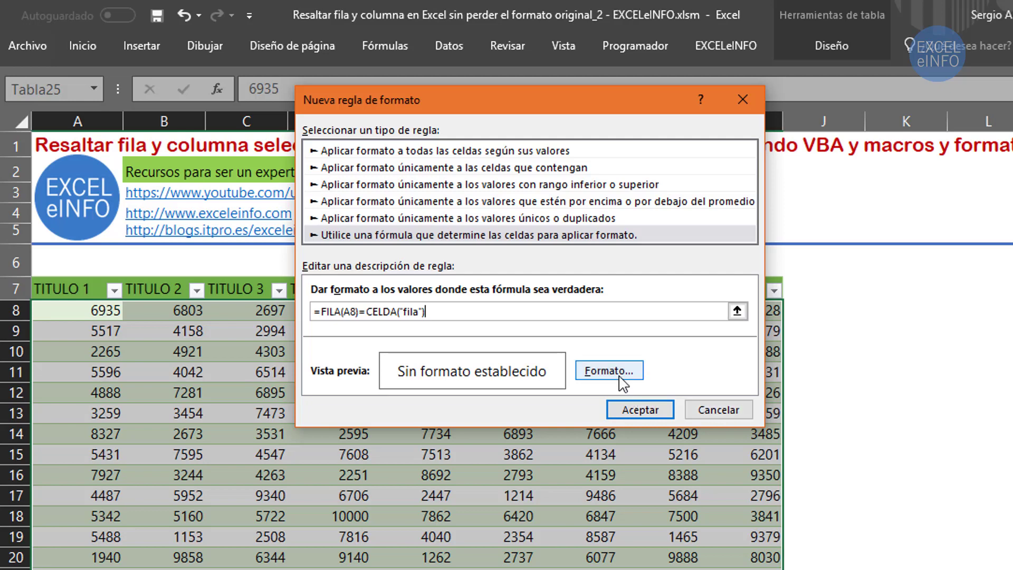
left_click(615, 373)
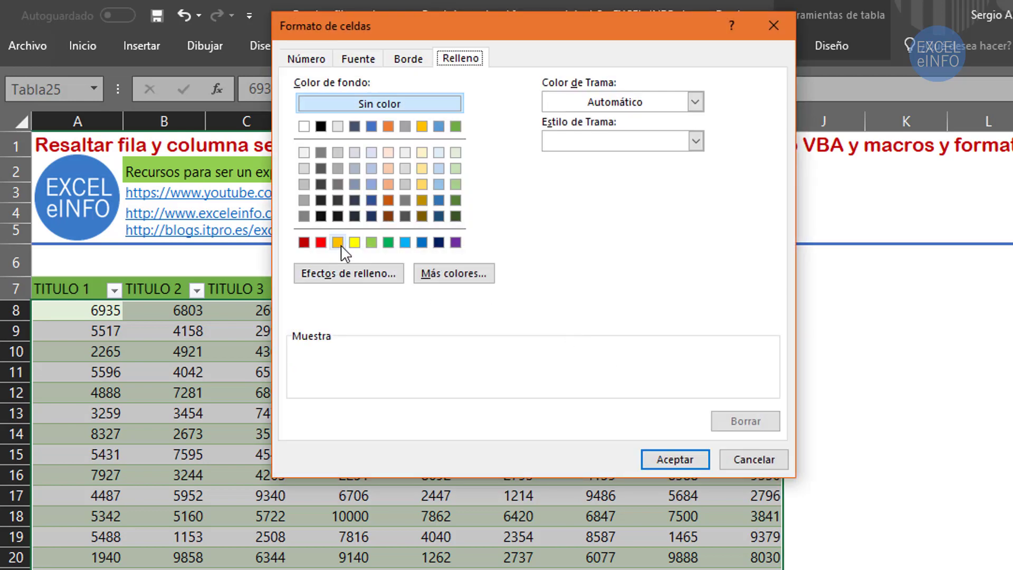
left_click(338, 243)
left_click(683, 461)
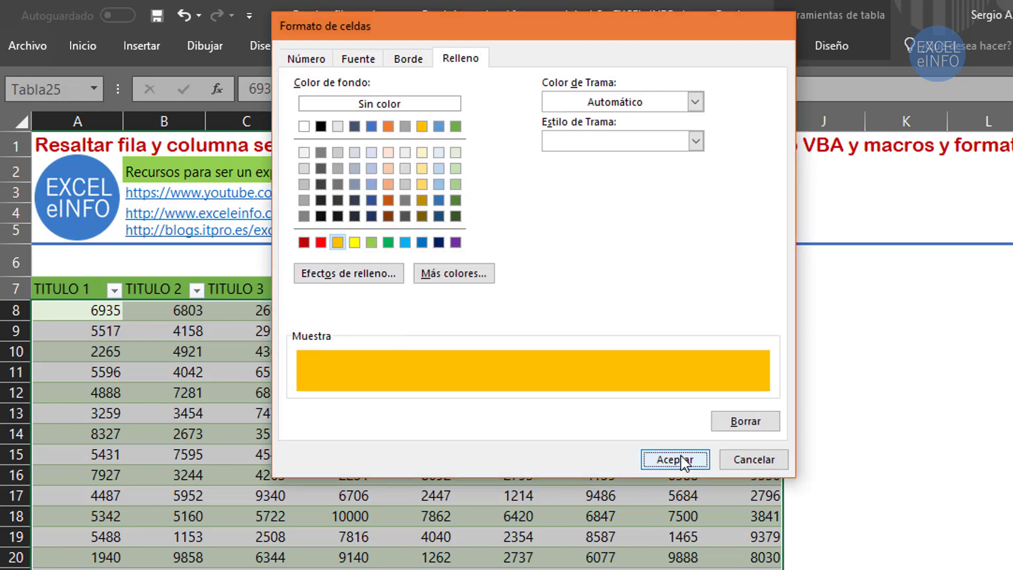
left_click(640, 410)
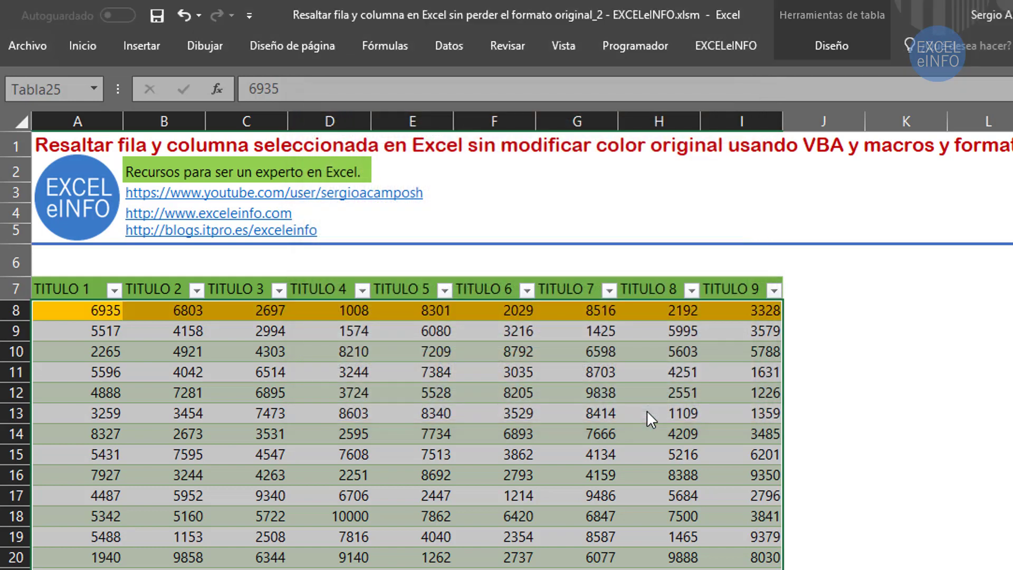
left_click(77, 336)
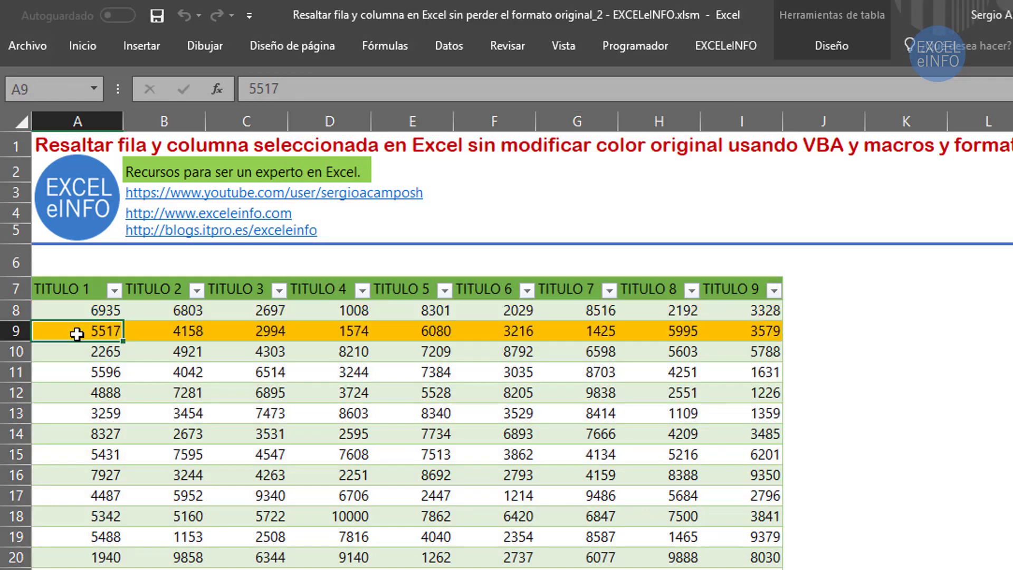
left_click(80, 351)
left_click(92, 330)
key("Down")
left_click(89, 311)
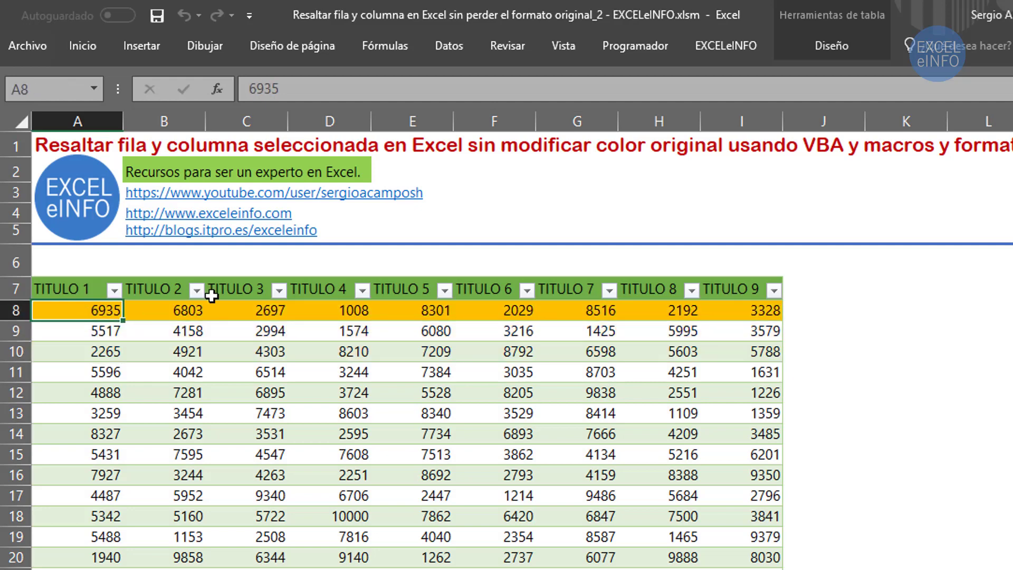
left_click(606, 208)
type("4")
key("Return")
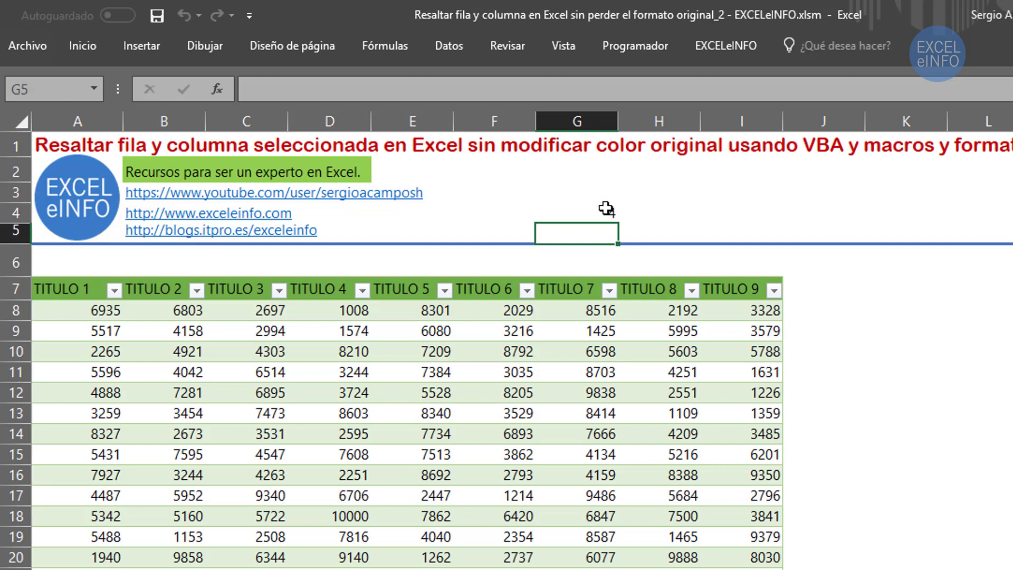
key("Up")
key("Delete")
key("Down")
right_click(248, 569)
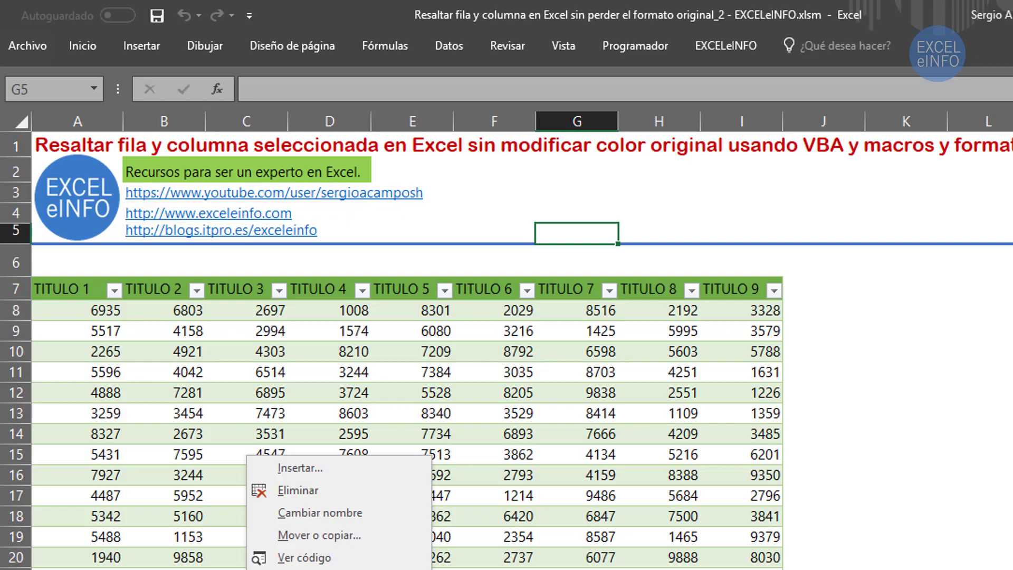
Delete both ActiveWorkbook.Names lines from Hoja3's Worksheet_SelectionChange code, then go back to the worksheet.
left_click(326, 558)
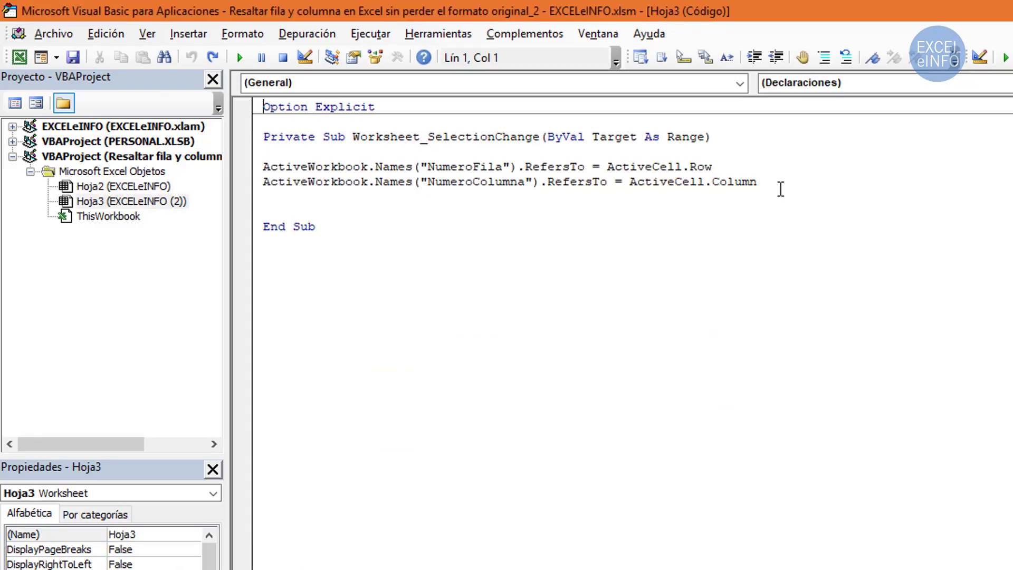
left_click_drag(764, 184, 251, 161)
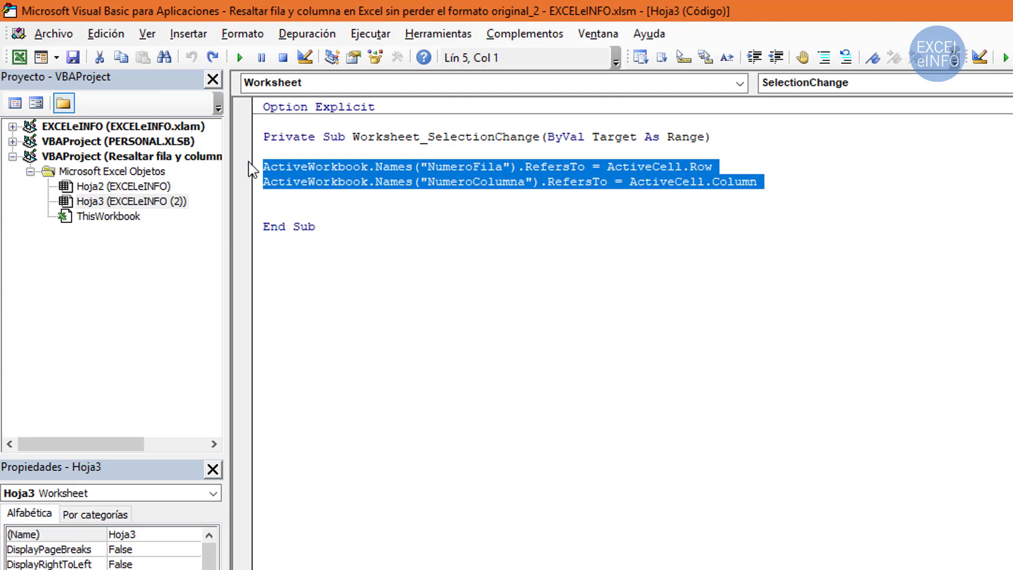
left_click(368, 195)
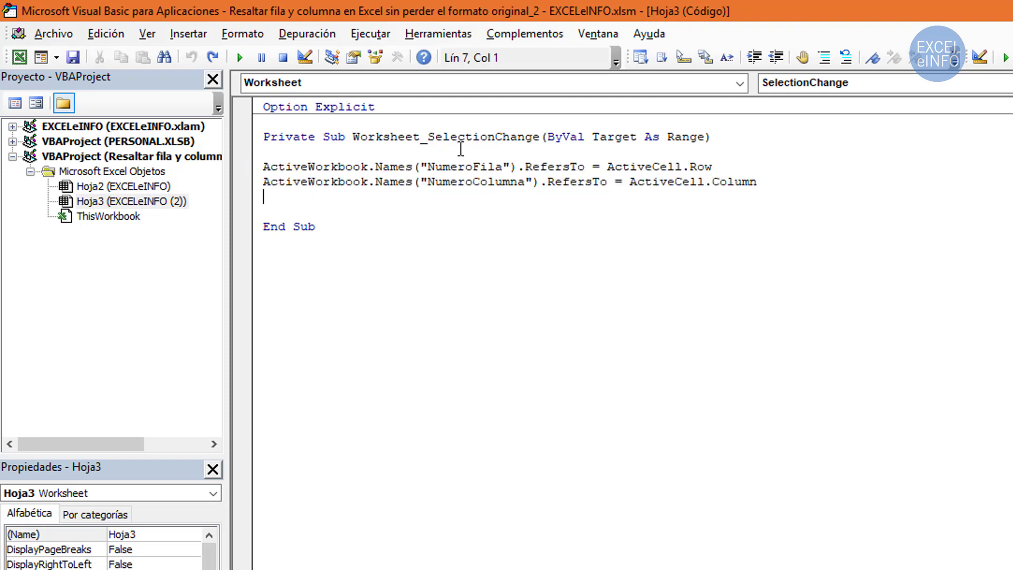
mouse_move(759, 182)
left_mouse_down()
mouse_move(252, 179)
mouse_move(267, 169)
left_mouse_up()
key("Delete")
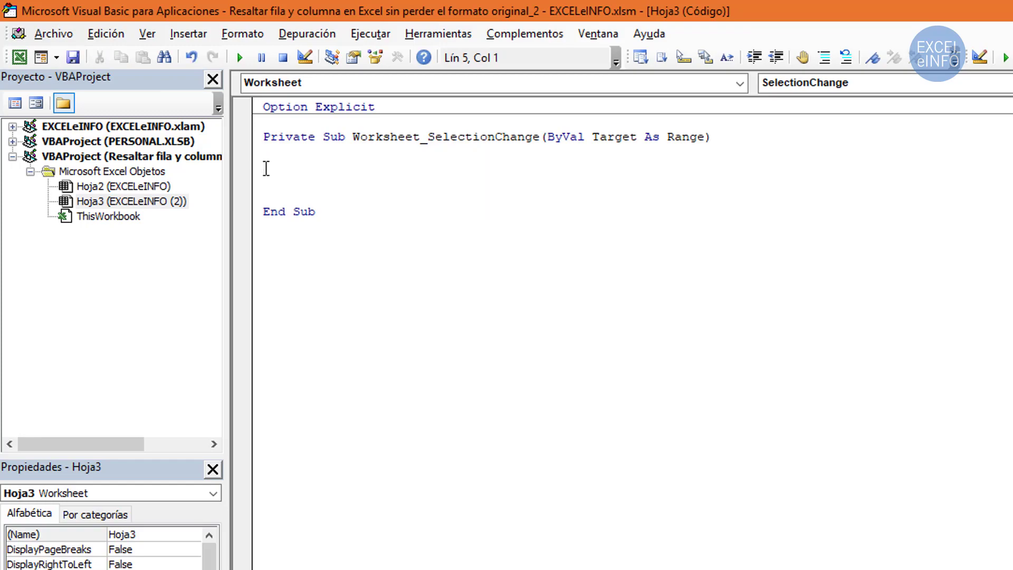
key("alt+F11")
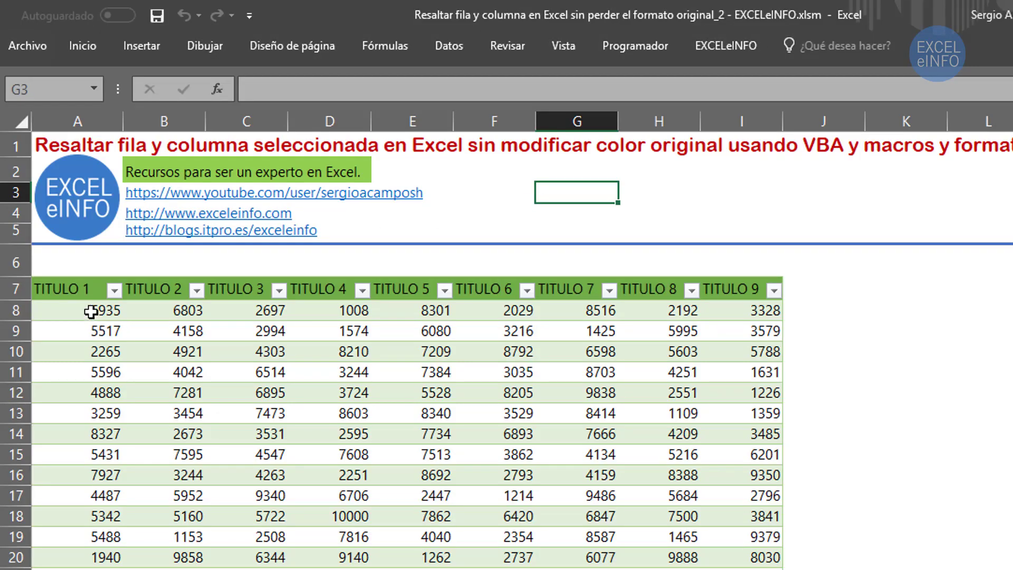
Select cell A8 to test the highlight, glancing at the macro code and back.
left_click(91, 312)
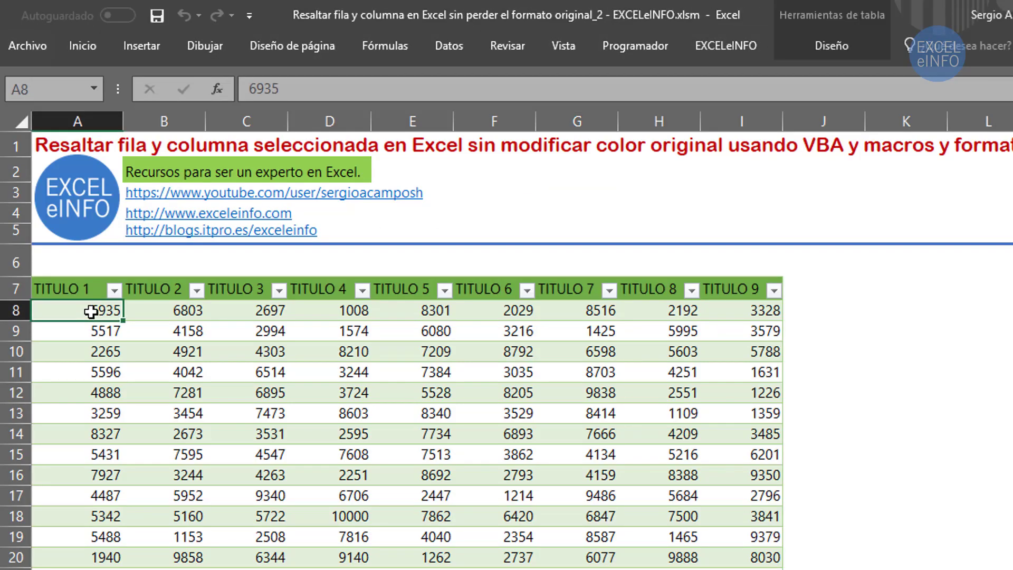
key("alt+F11")
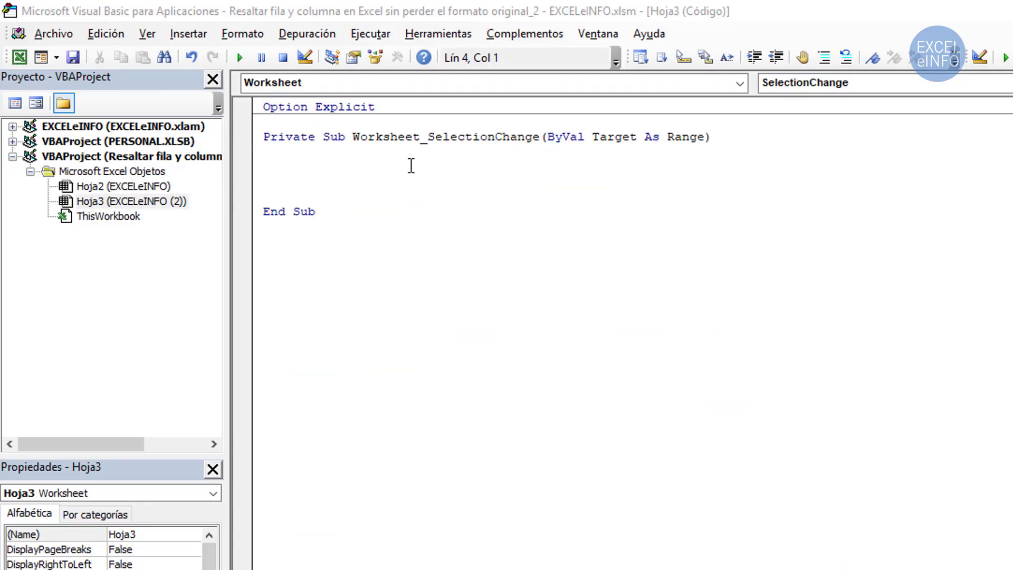
key("alt+F11")
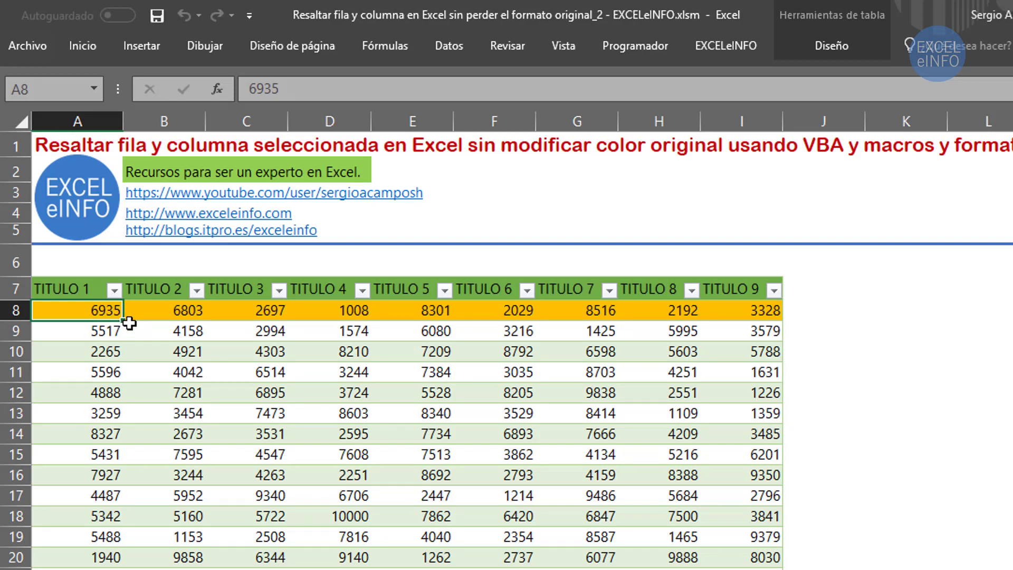
Move the selection from A12 through rows 10–11, the highlight staying on row 8, then reopen Hoja3's code.
left_click(109, 393)
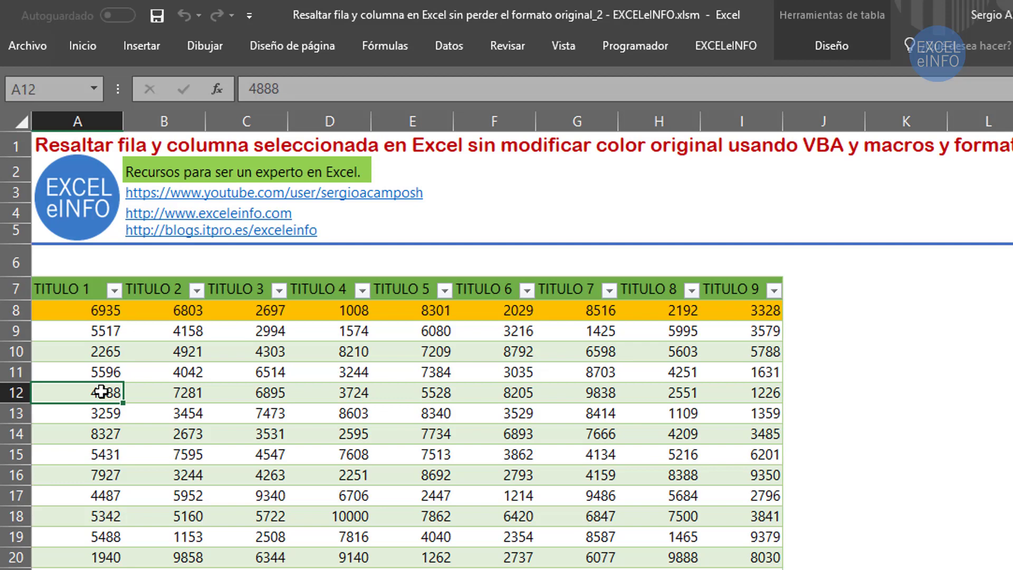
key("Up")
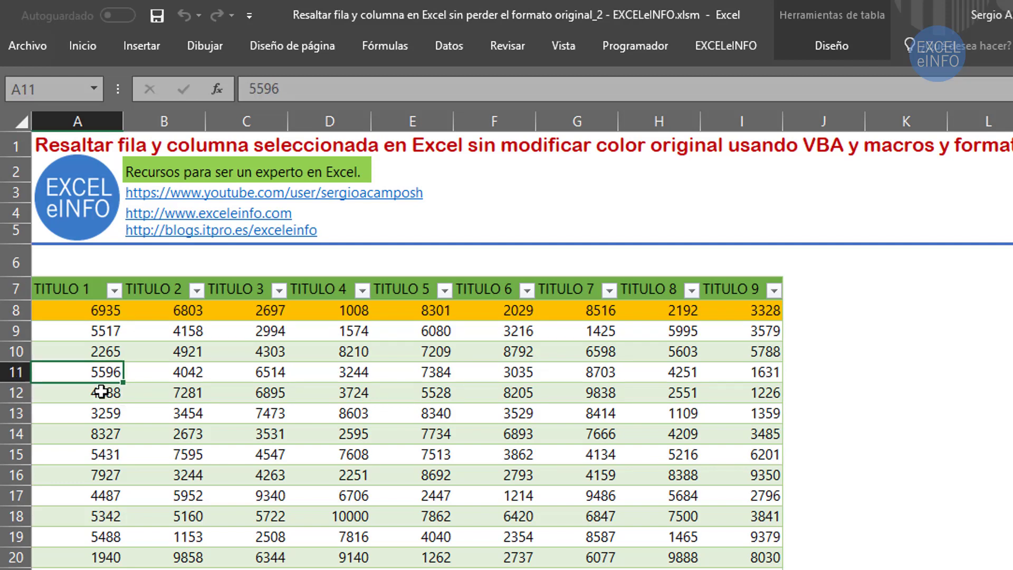
key("Up")
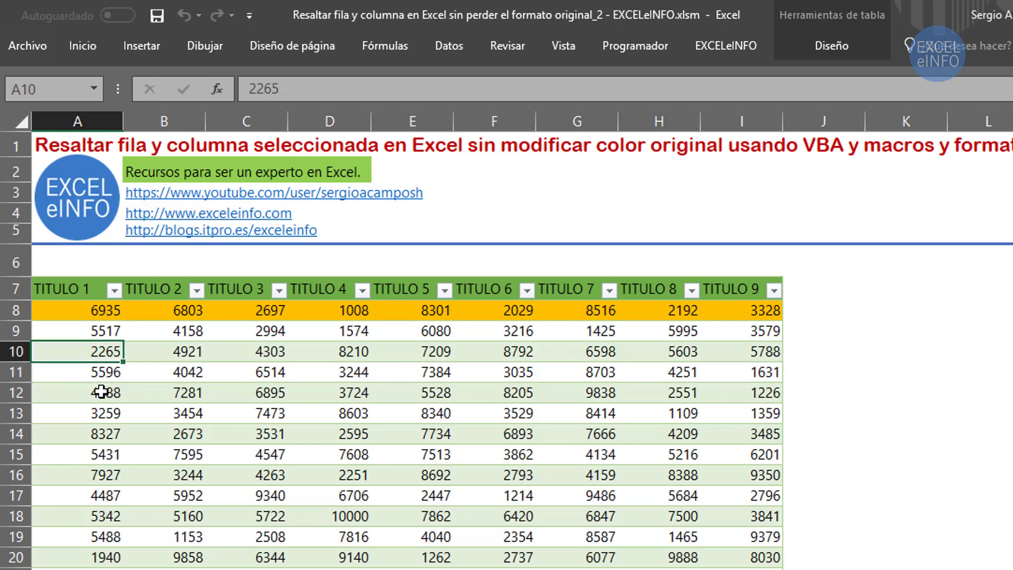
key("Down")
key("Down")
key("Up")
key("Up")
key("Down")
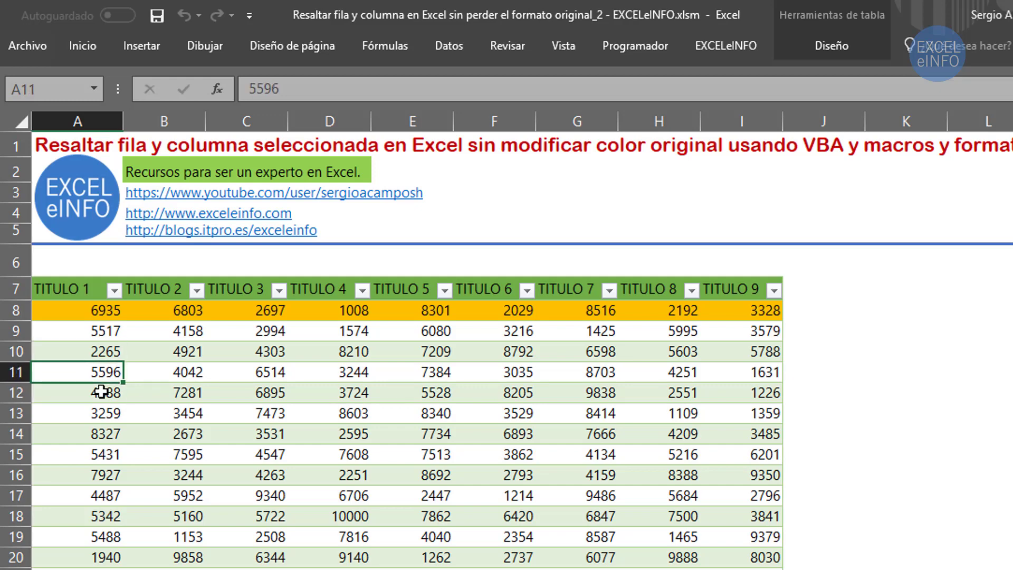
key("alt+F11")
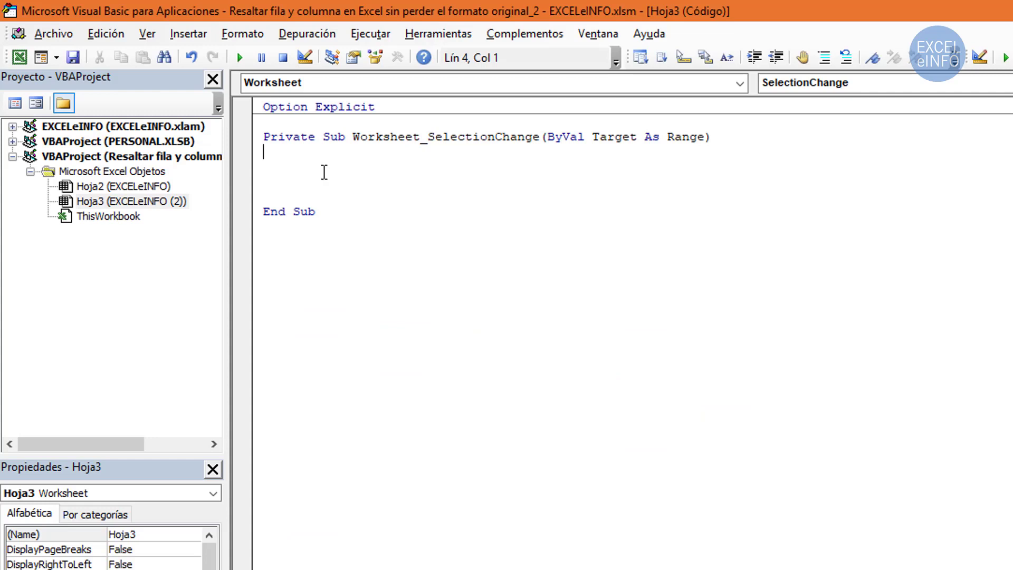
Add the line Application.ScreenUpdating = True inside Worksheet_SelectionChange.
left_click(324, 172)
type("applica")
type("tion.")
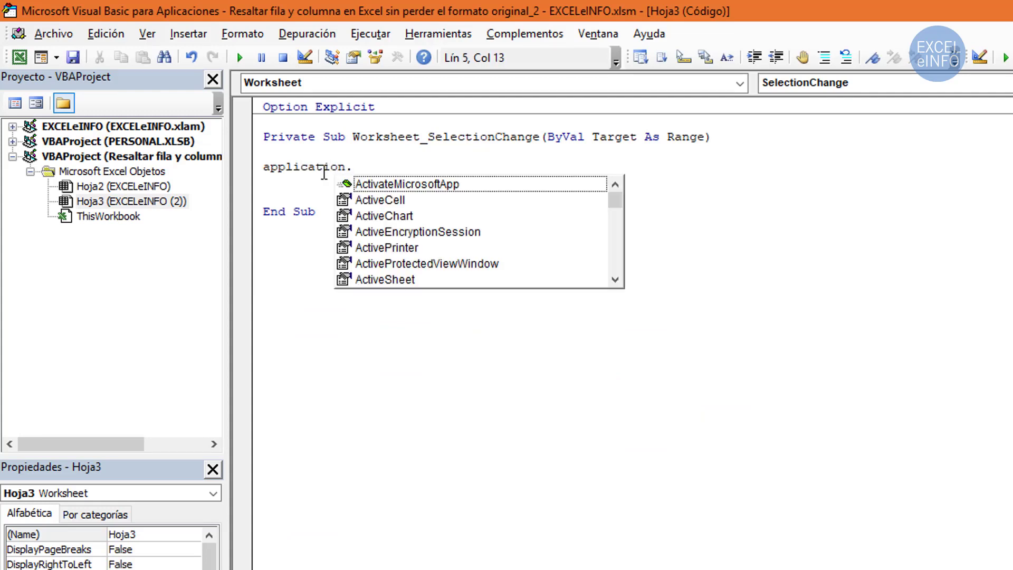
type("scr")
key("Tab")
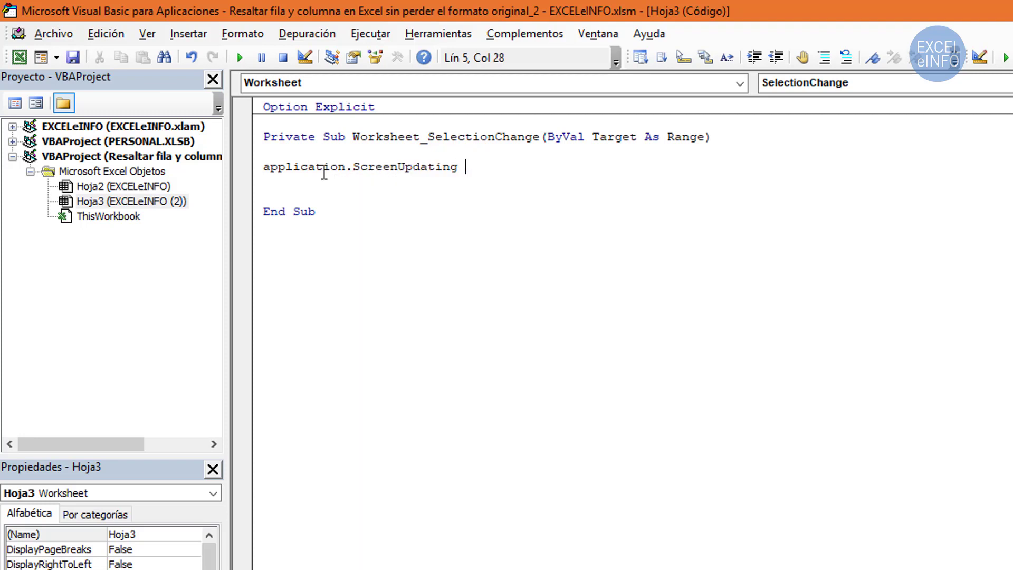
type("= true")
key("Tab")
Point out SelectionChange, True and ScreenUpdating in the code, then return to the worksheet.
left_click_drag(427, 138, 539, 130)
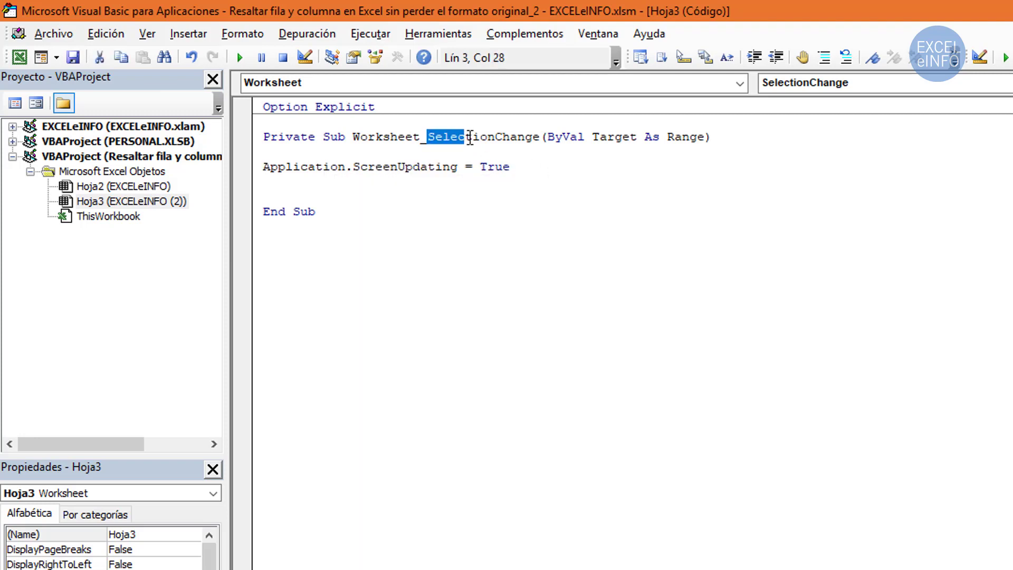
left_click(535, 136)
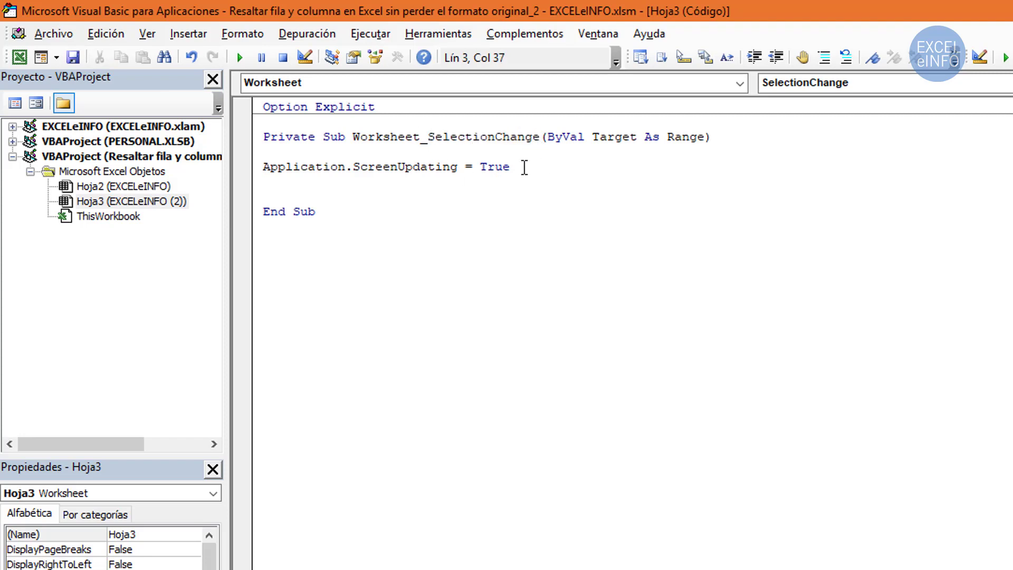
double_click(503, 168)
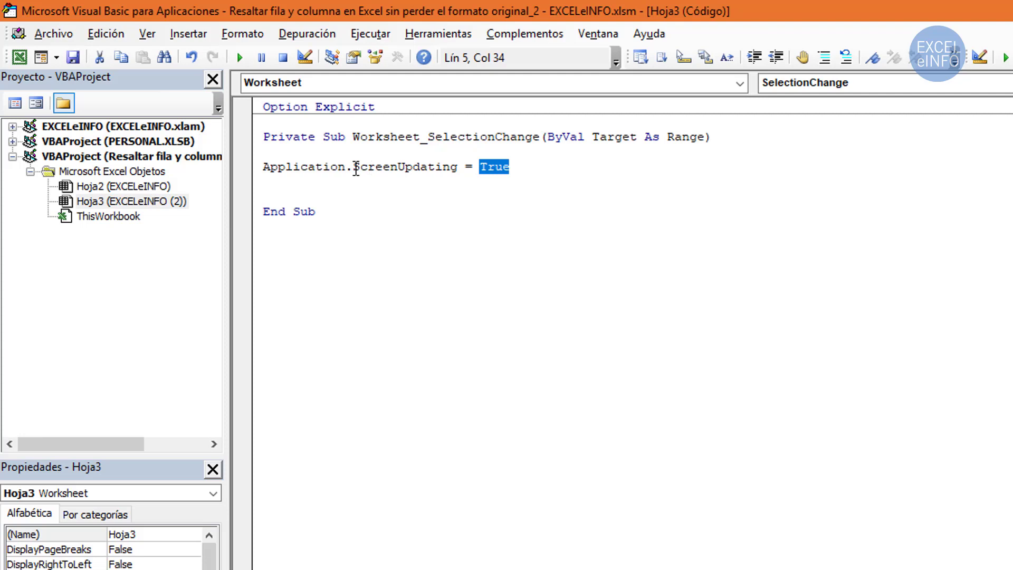
left_click_drag(353, 167, 462, 166)
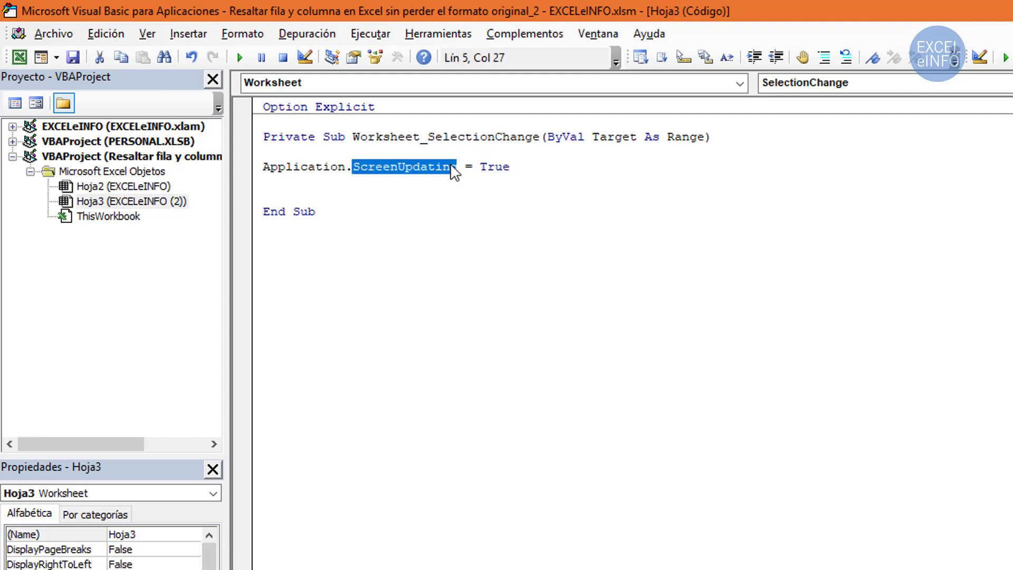
key("alt+F11")
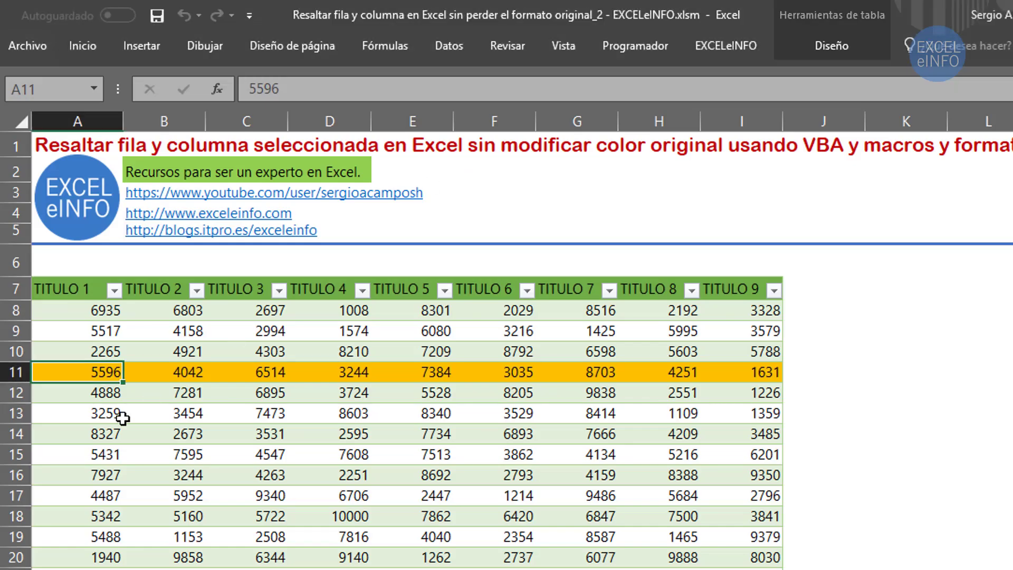
Move the selection up and down from A13 around row 14, checking the orange row follows.
left_click(114, 414)
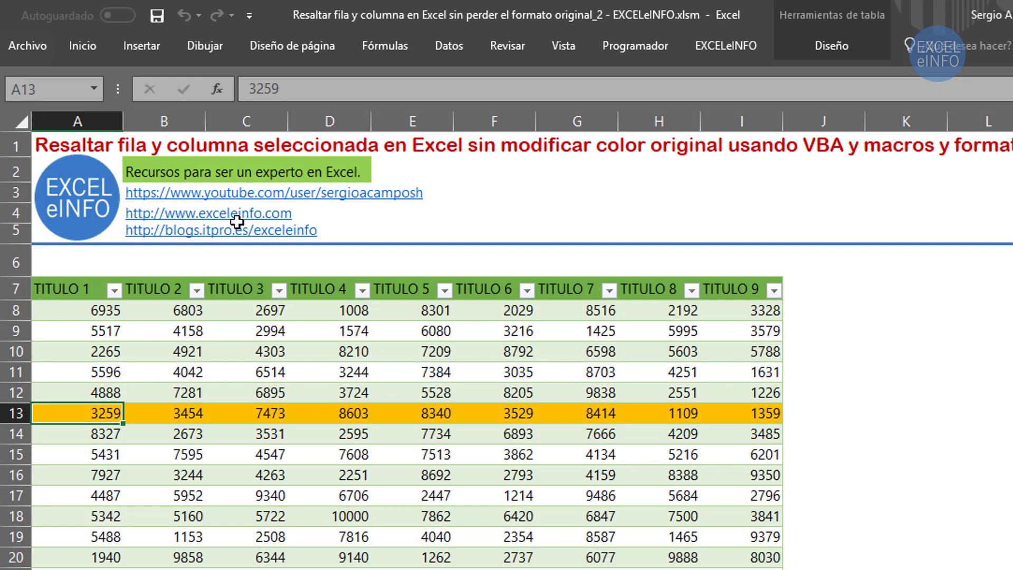
key("Up")
key("Up")
key("Right")
key("Right")
key("Up")
key("Down")
key("Down")
key("Down")
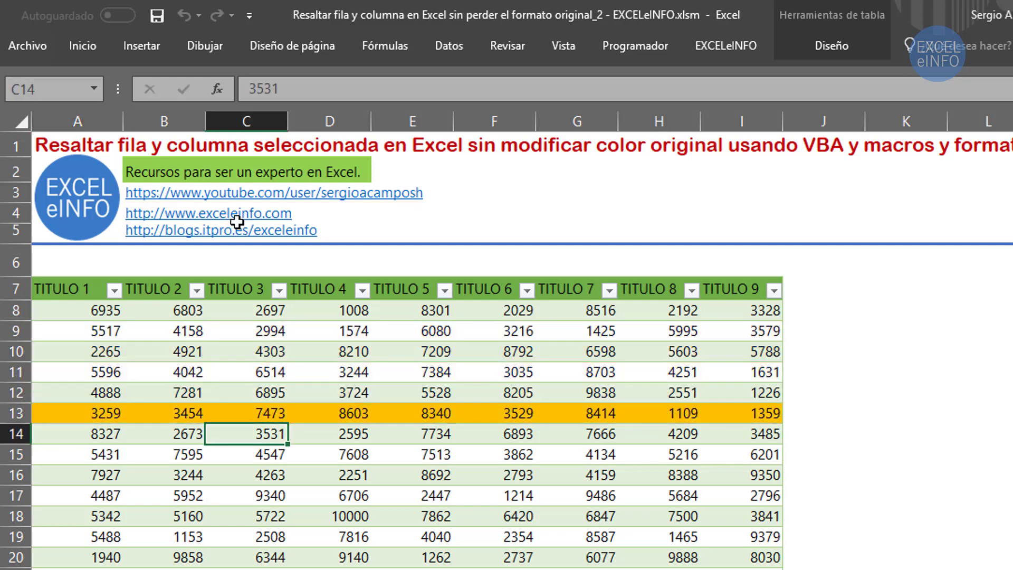
key("Up")
key("Up")
key("Up")
key("Up")
key("Down")
key("Down")
key("Down")
key("Down")
key("Down")
key("Up")
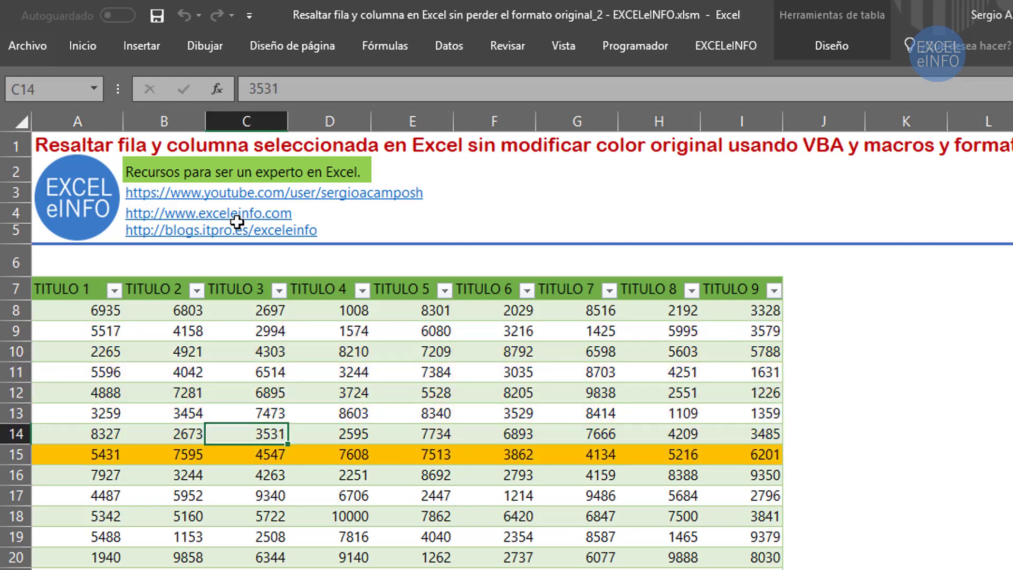
key("Up")
key("Up")
key("Up")
key("Down")
key("Down")
key("Down")
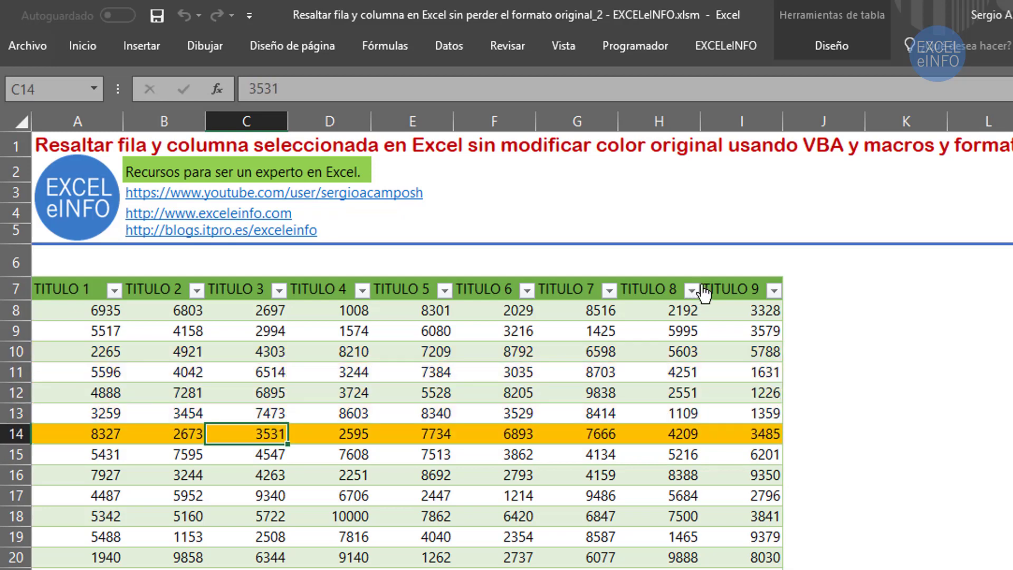
Enter 1 in cell G2, delete it, then undo to restore the 1.
left_click(588, 175)
type("1")
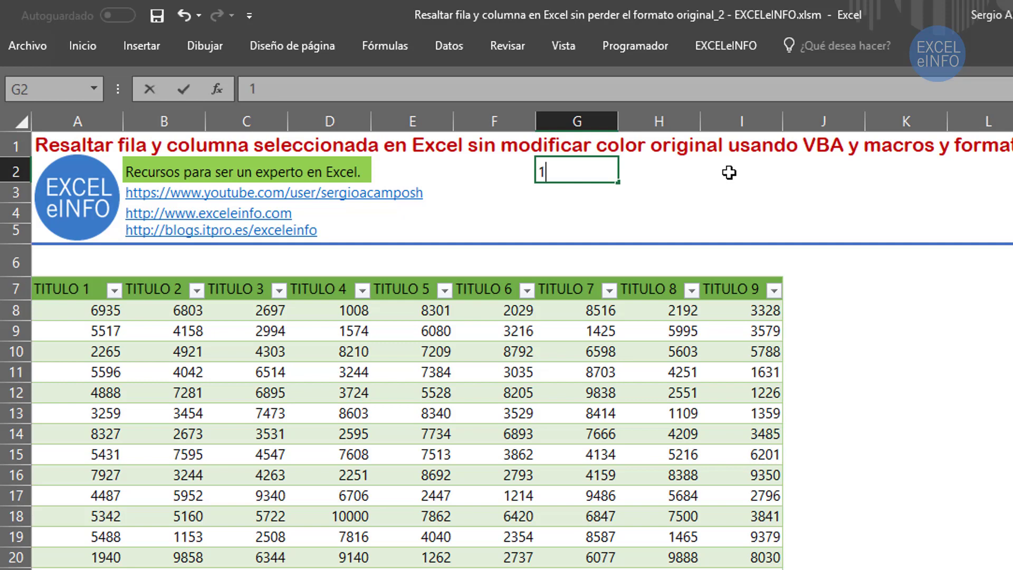
key("Return")
key("Up")
key("Delete")
left_click(184, 15)
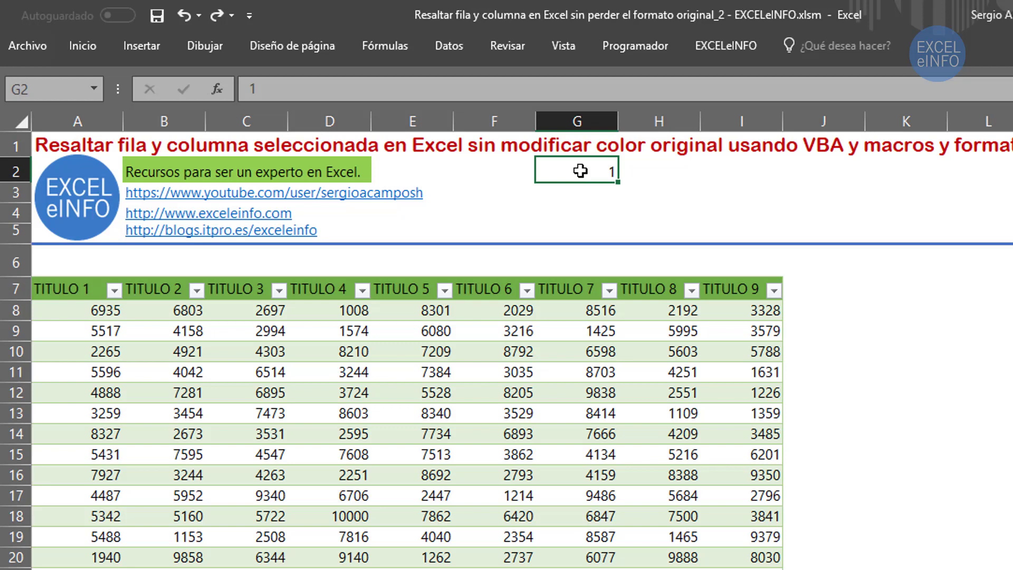
Select A8 and move to rows 11 and 10, confirming the highlight tracks the active row.
left_click(105, 307)
key("Down")
key("Down")
key("Down")
key("Up")
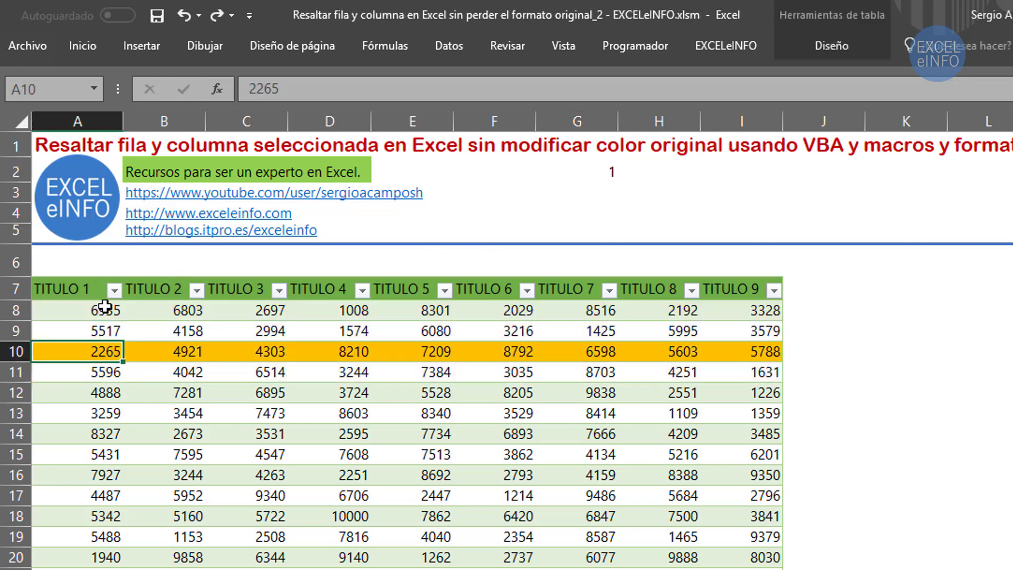